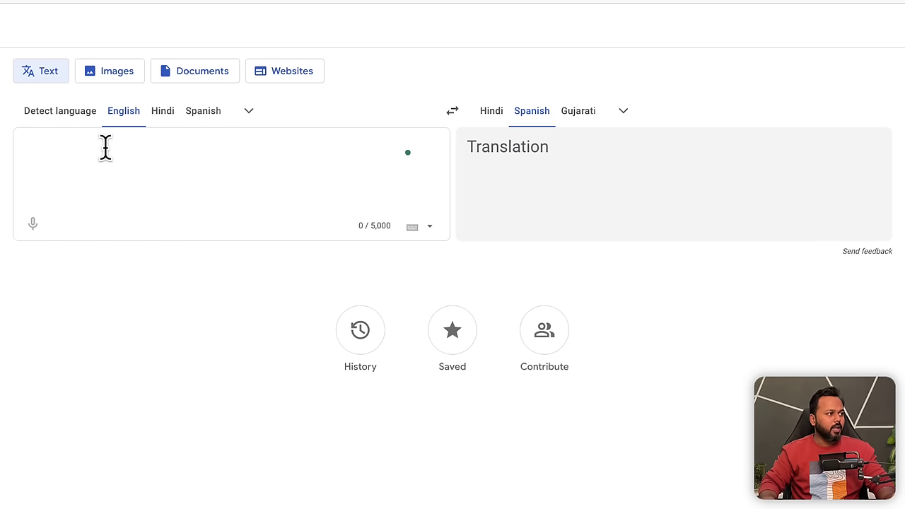
Step: Translate "iphone charger" from English into Spanish and copy the translation
type("i")
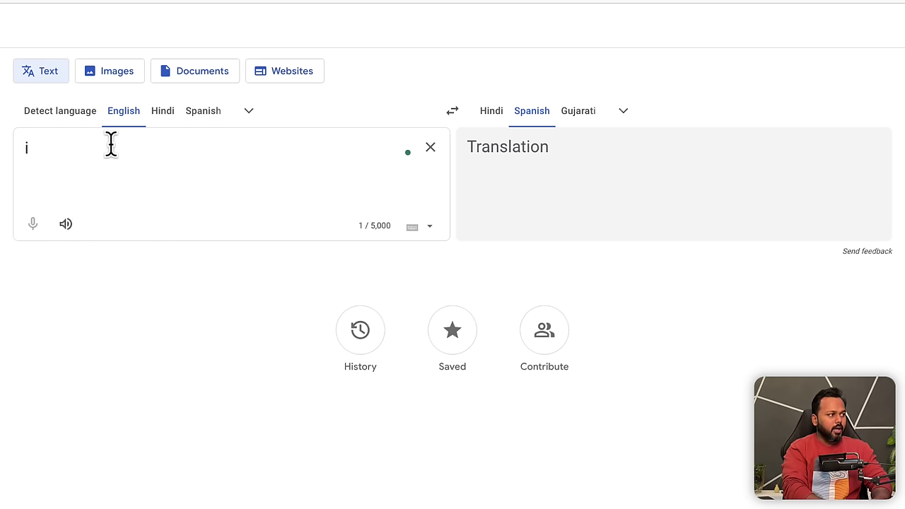
type("phone charger")
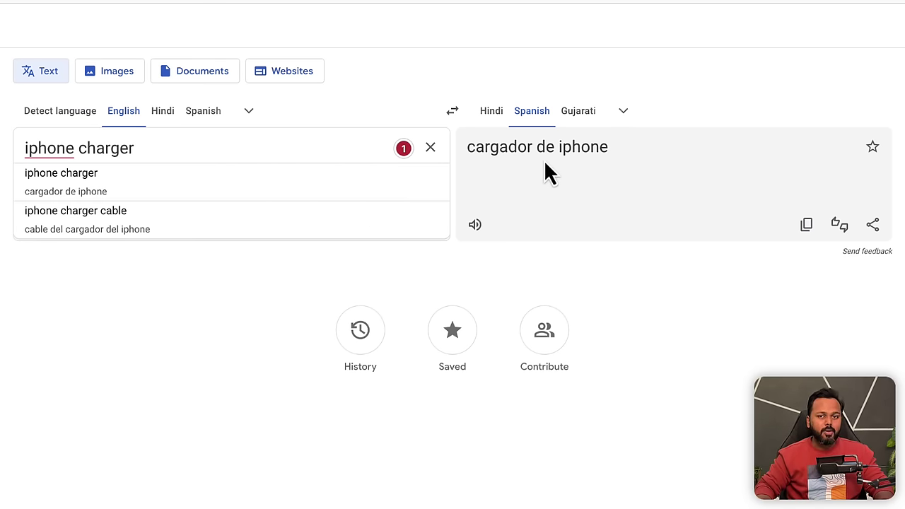
triple_click(481, 157)
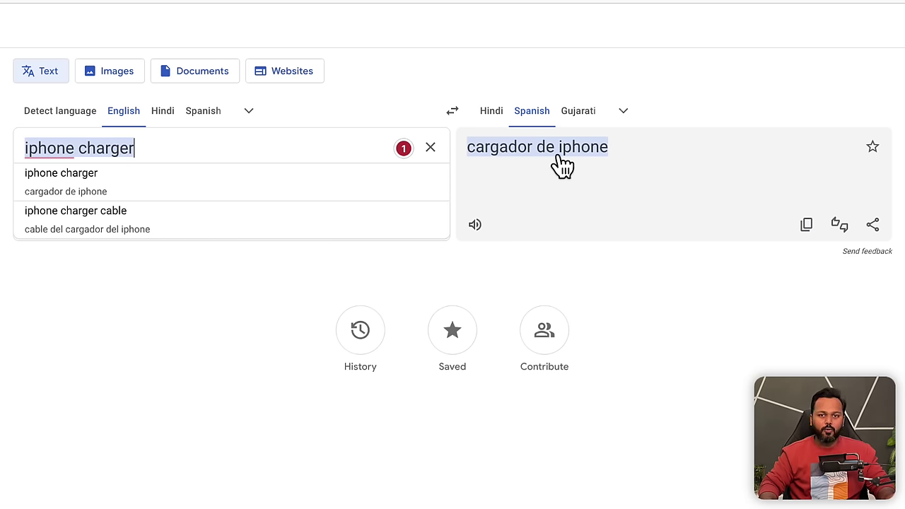
left_click(850, 250)
left_click(806, 224)
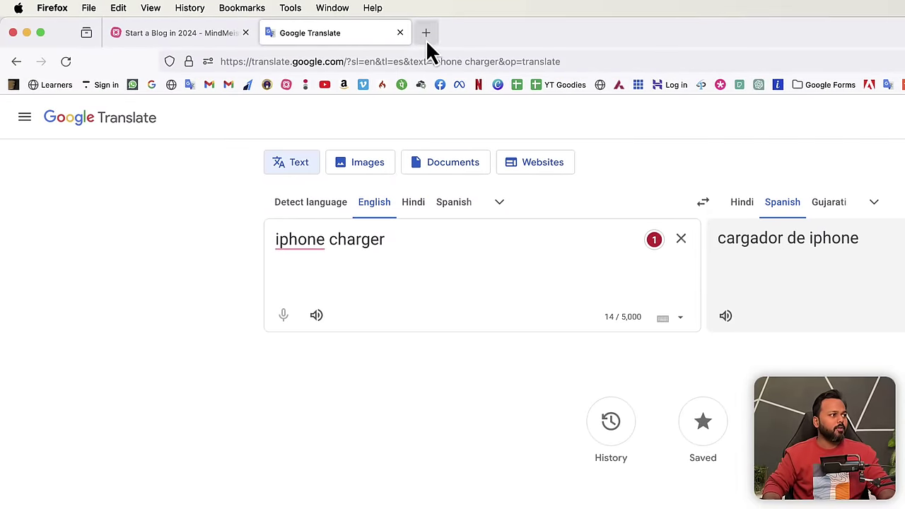
Step: Open ahrefs.com in a new browser tab and go to its free Keyword Generator tool
left_click(425, 34)
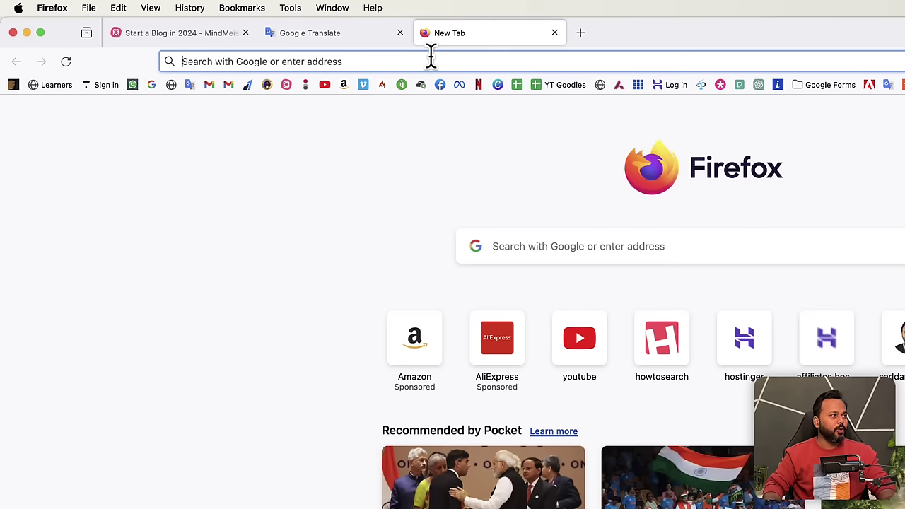
type("ahrefs.com/")
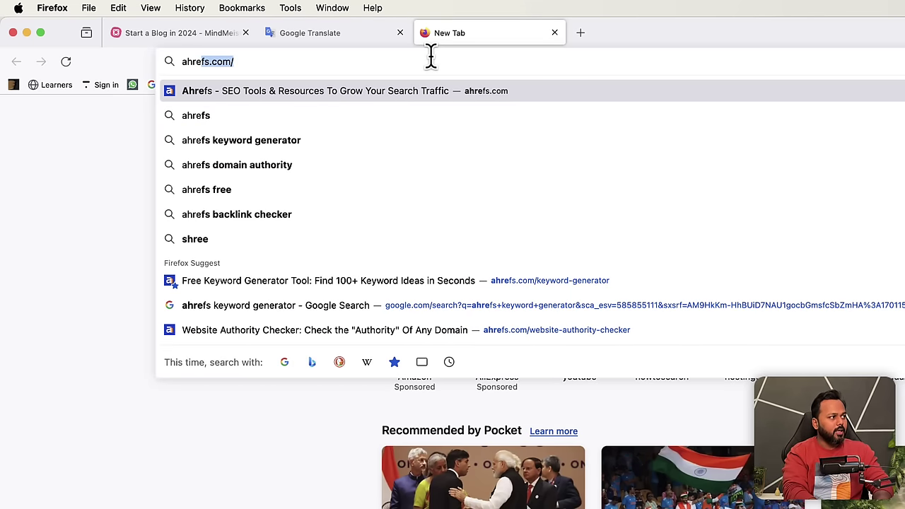
key("Return")
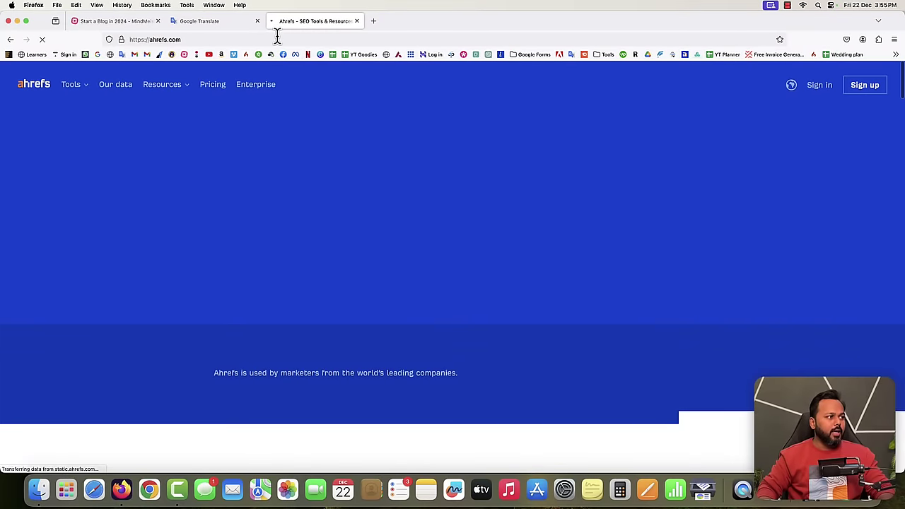
scroll(422, 208, "down", 20)
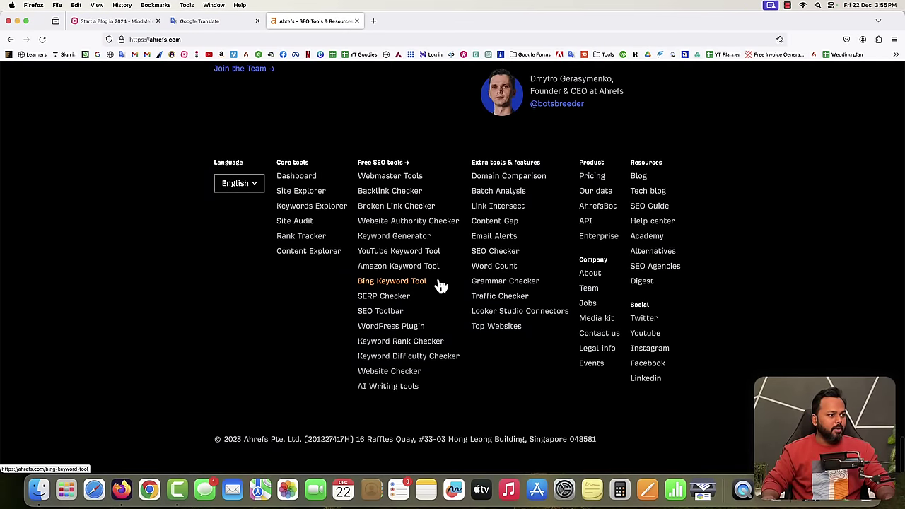
left_click(390, 240)
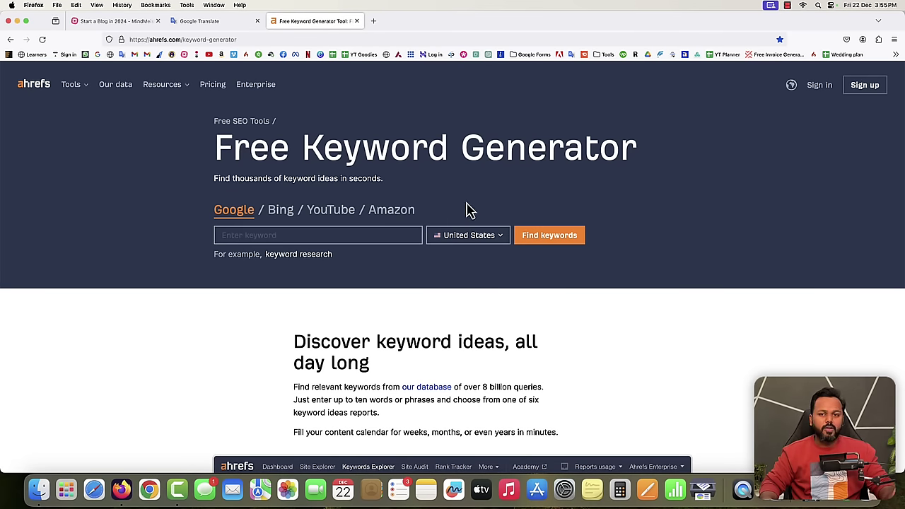
Step: Find Google keyword ideas for the copied phrase "cargador de iphone" with Spain as the country
left_click(296, 234)
key("super+v")
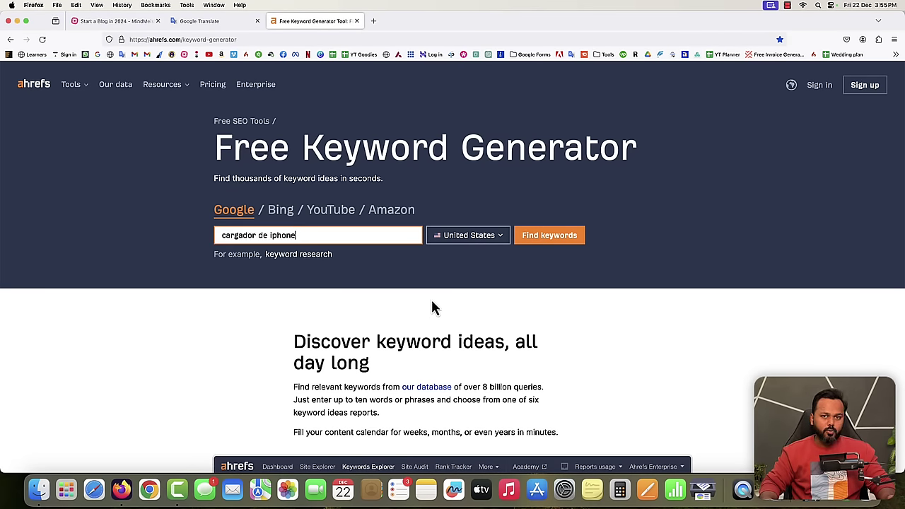
left_click(477, 239)
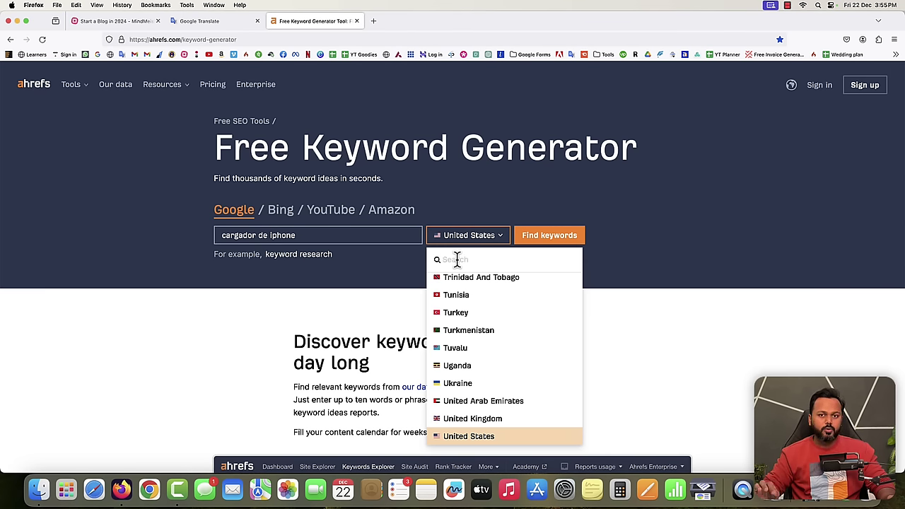
left_click(456, 259)
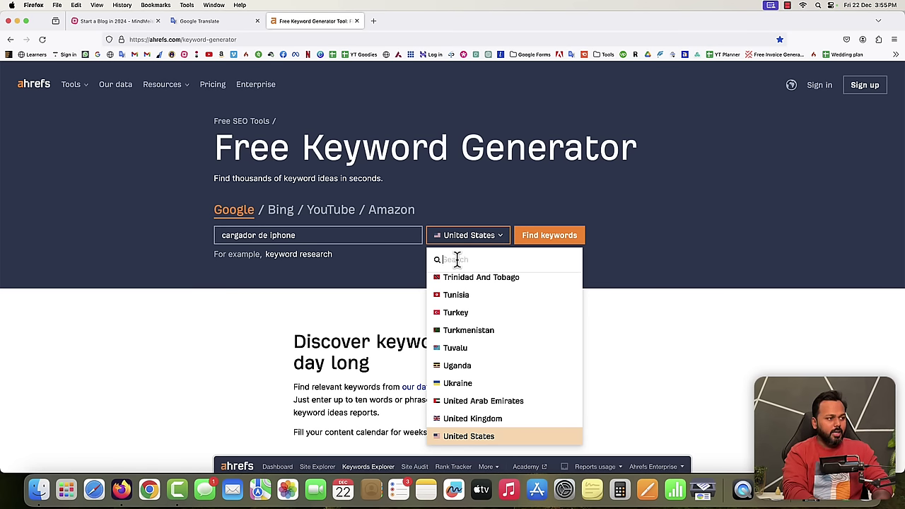
type("spain")
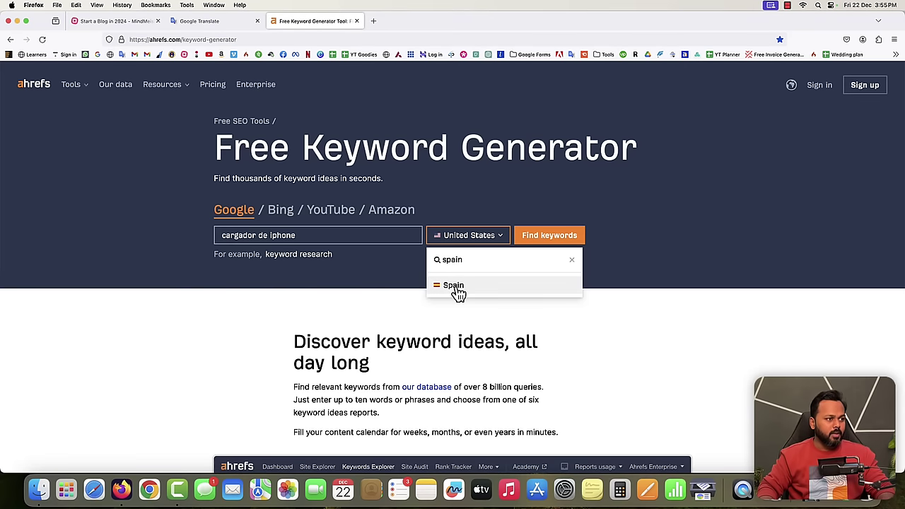
left_click(454, 285)
left_click(555, 243)
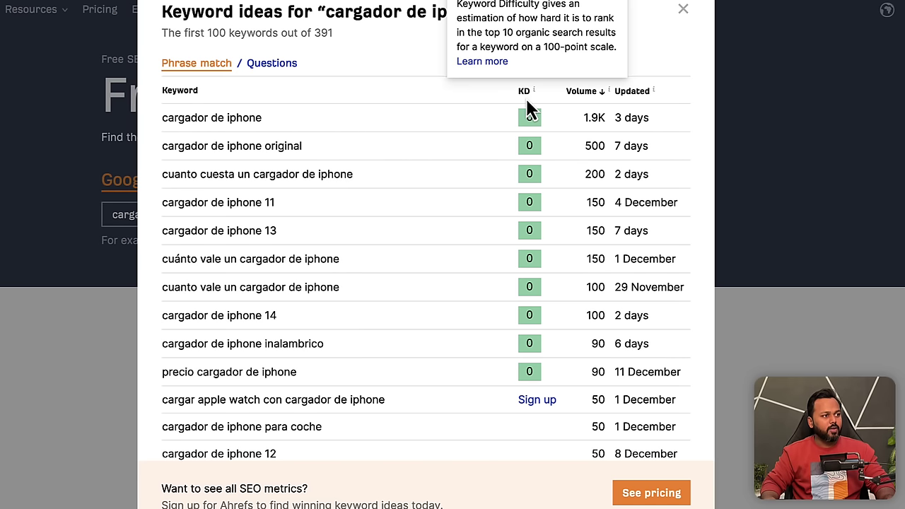
Step: Examine the keyword difficulty and search volume of "cargador de iphone" and "cargador de iphone original" in the keyword ideas
mouse_move(587, 91)
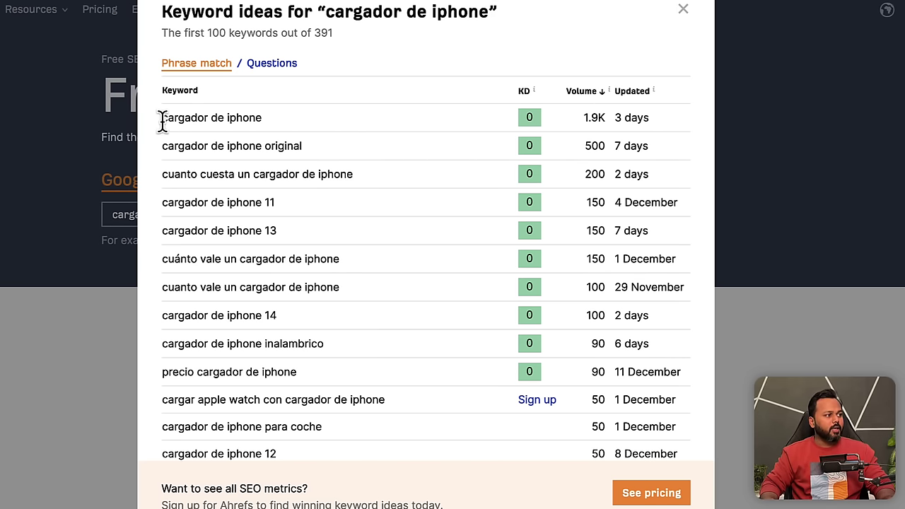
left_click_drag(162, 118, 260, 118)
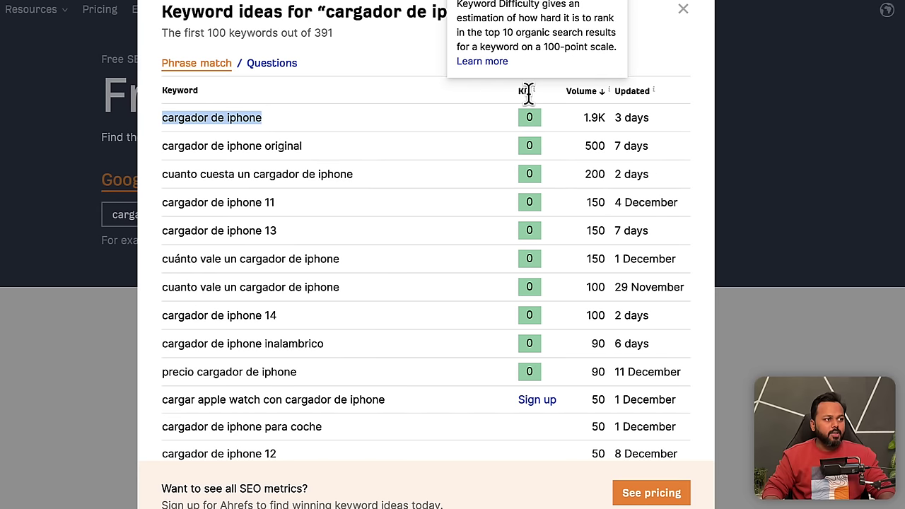
left_click(469, 128)
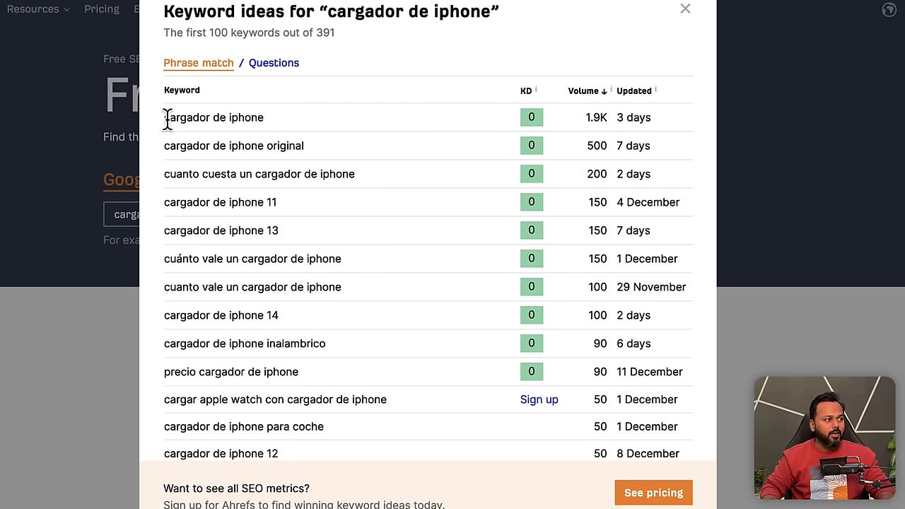
left_click_drag(165, 118, 256, 119)
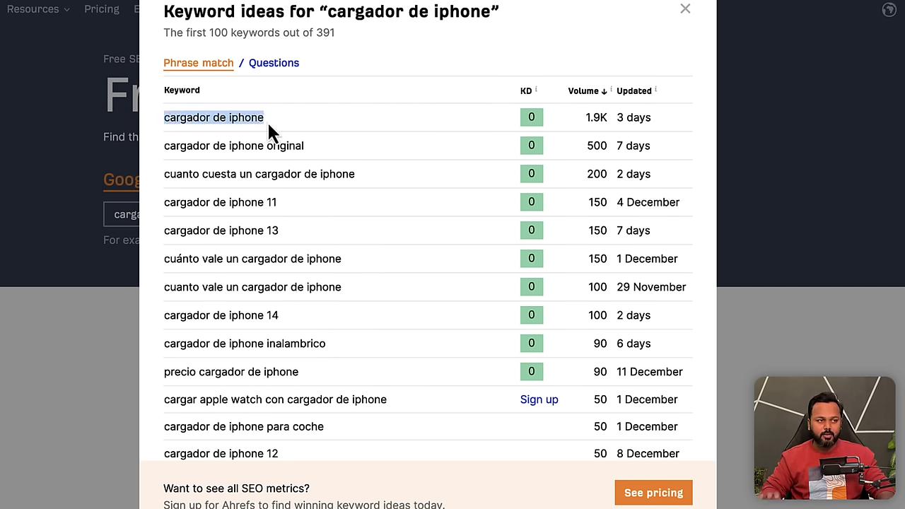
left_click_drag(583, 117, 602, 119)
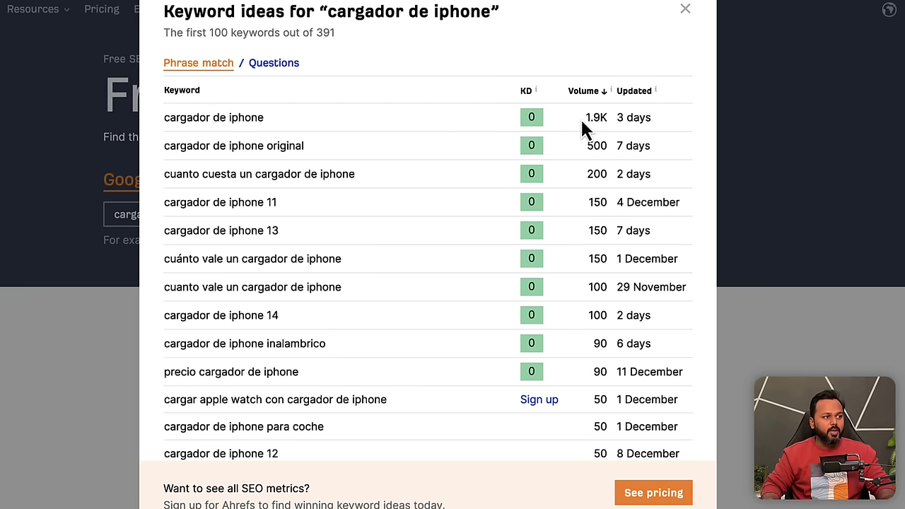
left_click_drag(170, 117, 605, 118)
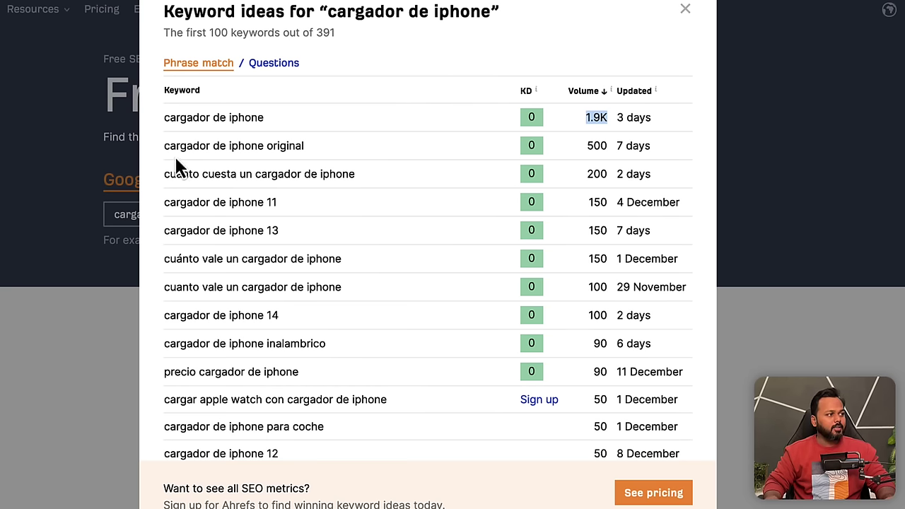
left_click_drag(164, 147, 306, 152)
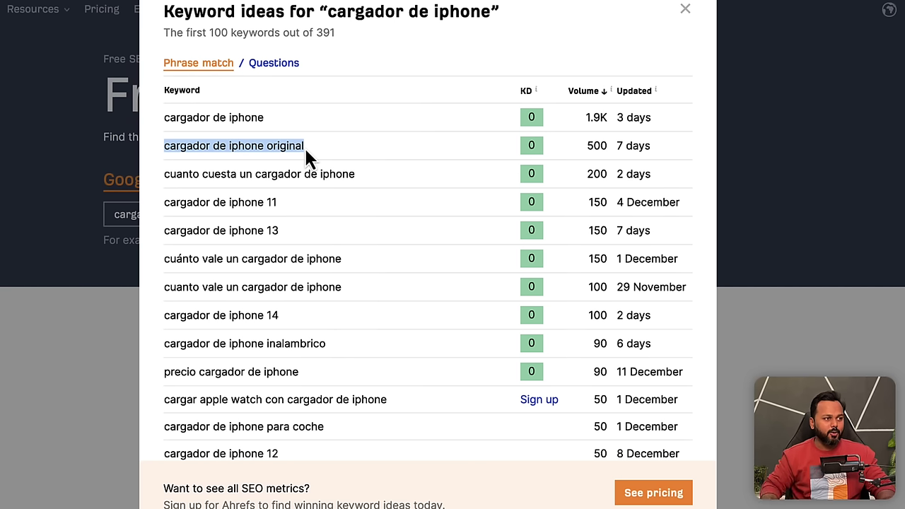
left_click_drag(586, 145, 606, 145)
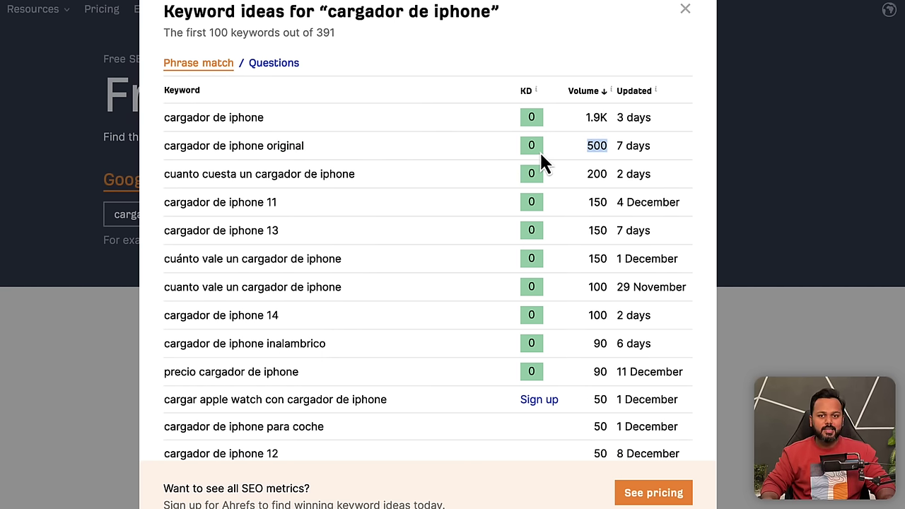
left_click(563, 152)
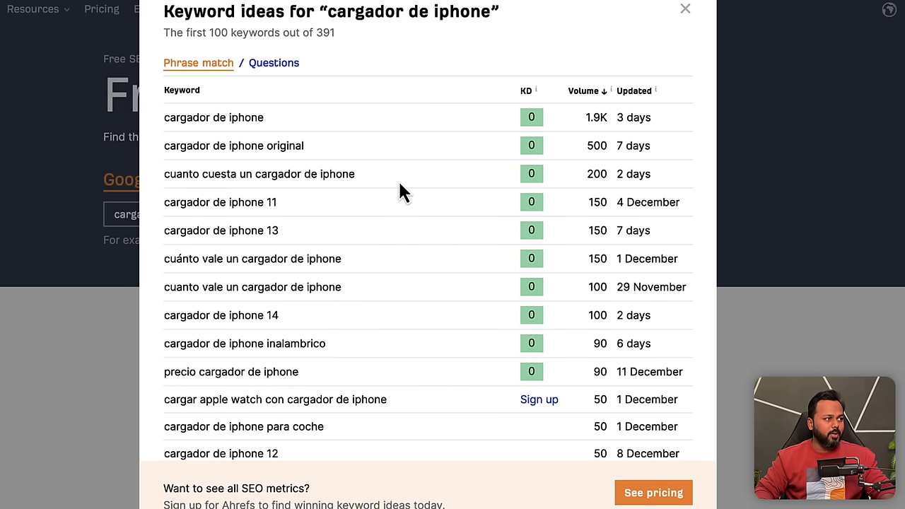
left_click_drag(163, 117, 265, 119)
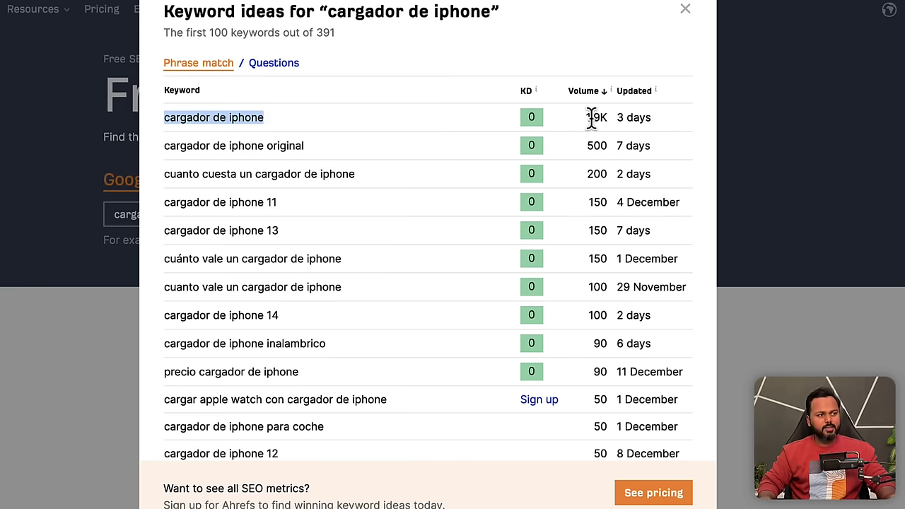
left_click_drag(164, 146, 305, 147)
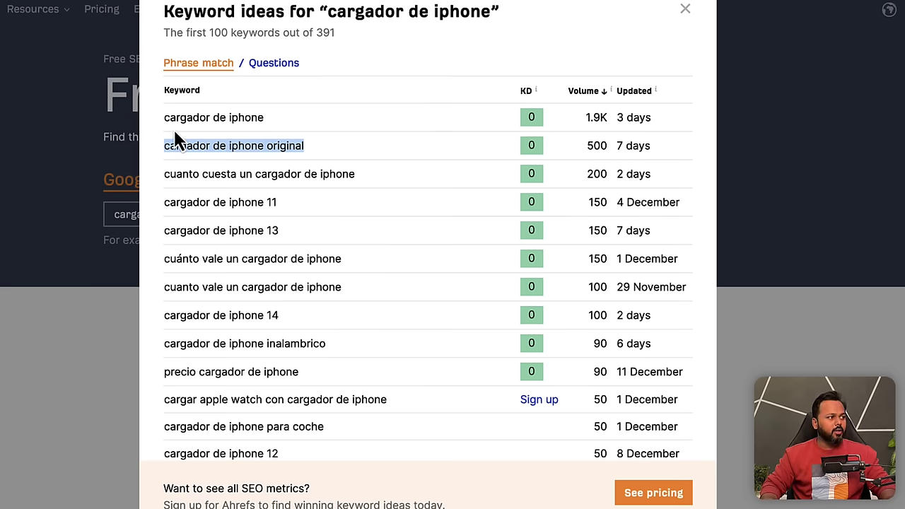
left_click_drag(164, 117, 262, 117)
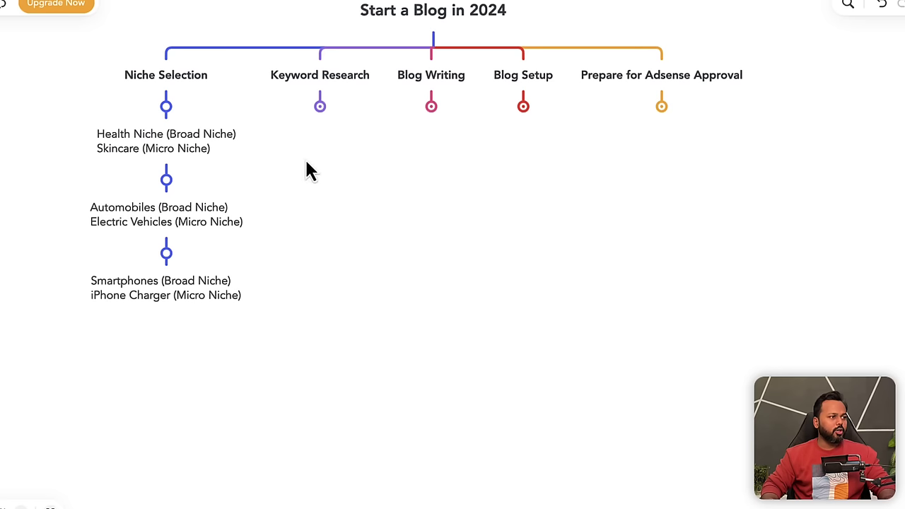
Step: Expand the Keyword Research branch of the "Start a Blog in 2024" mind map
left_click(320, 108)
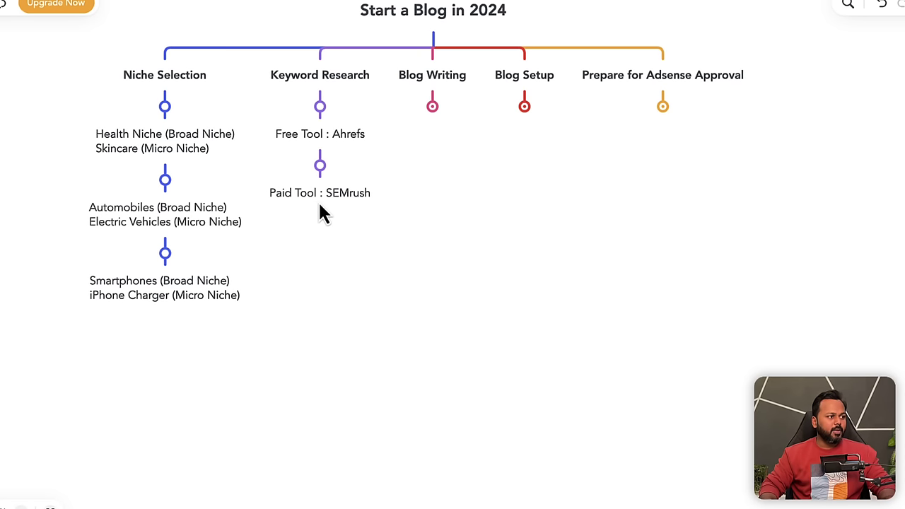
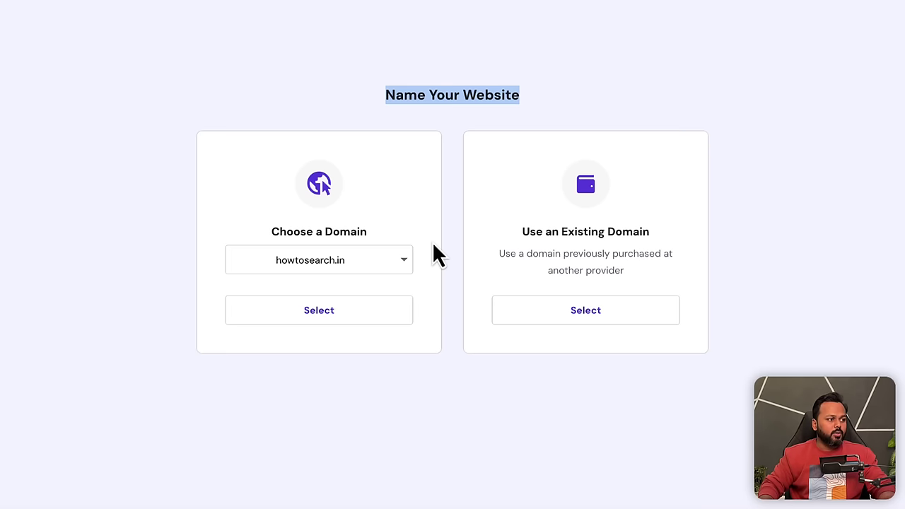
Step: Choose howtosearch.in as the domain for the new website and continue the setup
left_click(390, 263)
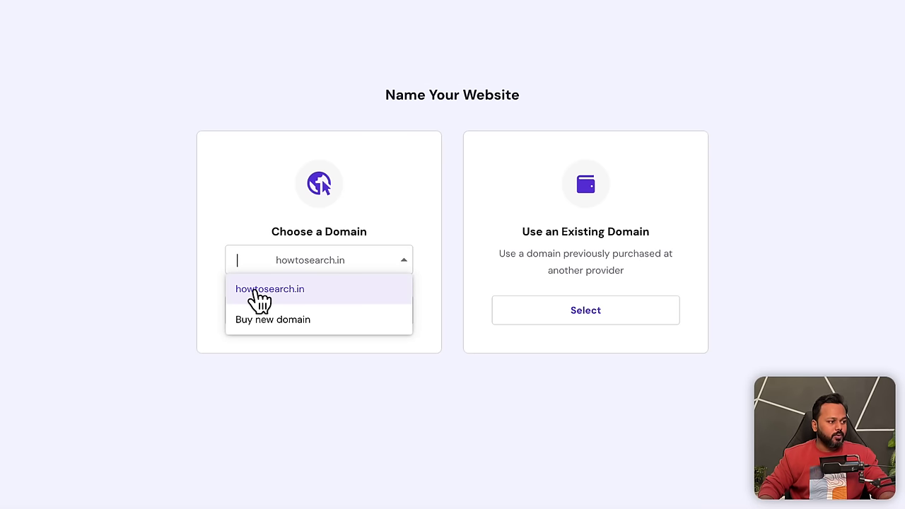
left_click(260, 291)
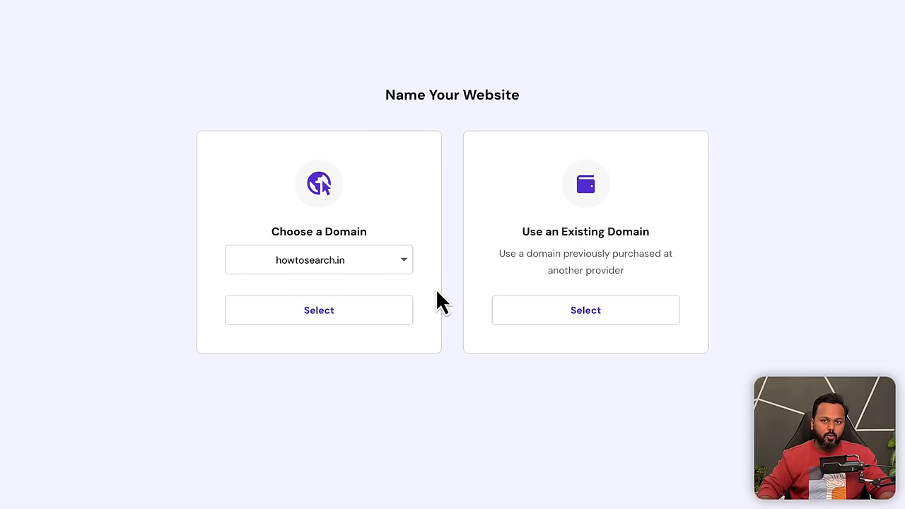
left_click(316, 311)
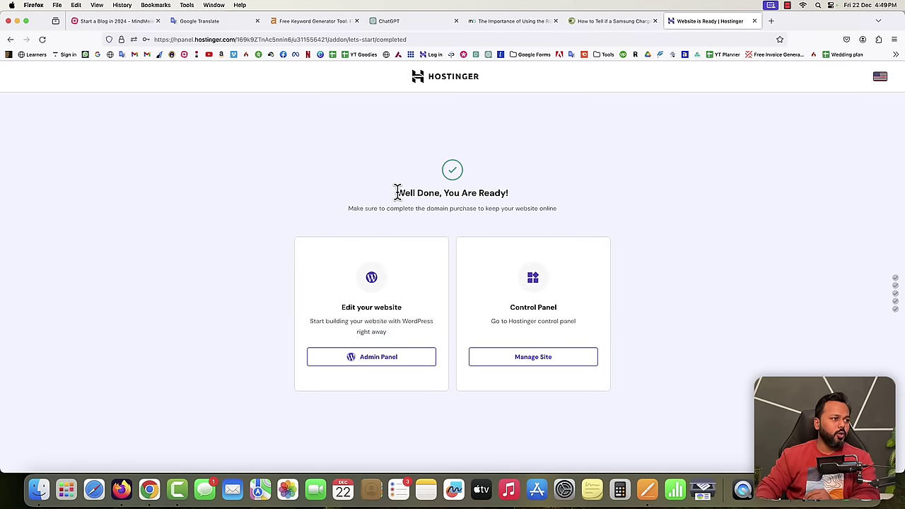
Step: Open the Hostinger control panel for the new site and switch the managed website to howtosearch.in
left_click_drag(395, 193, 506, 191)
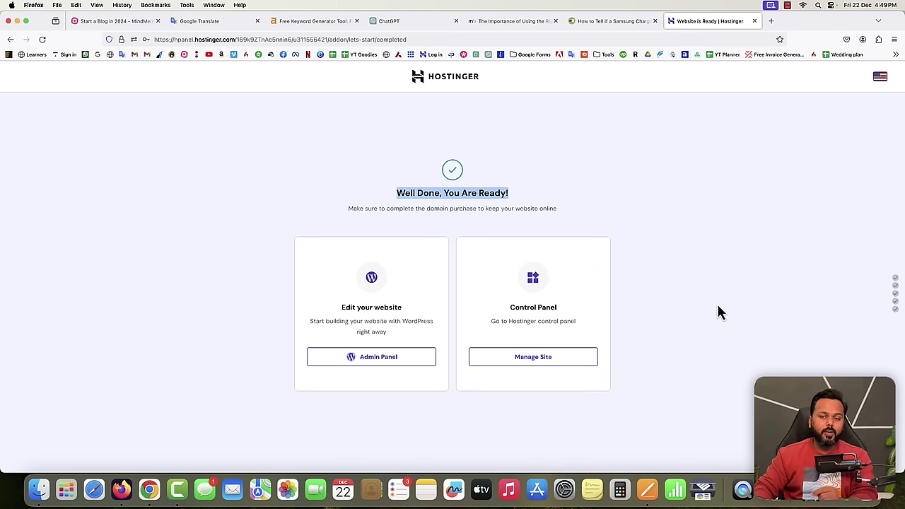
left_click(122, 40)
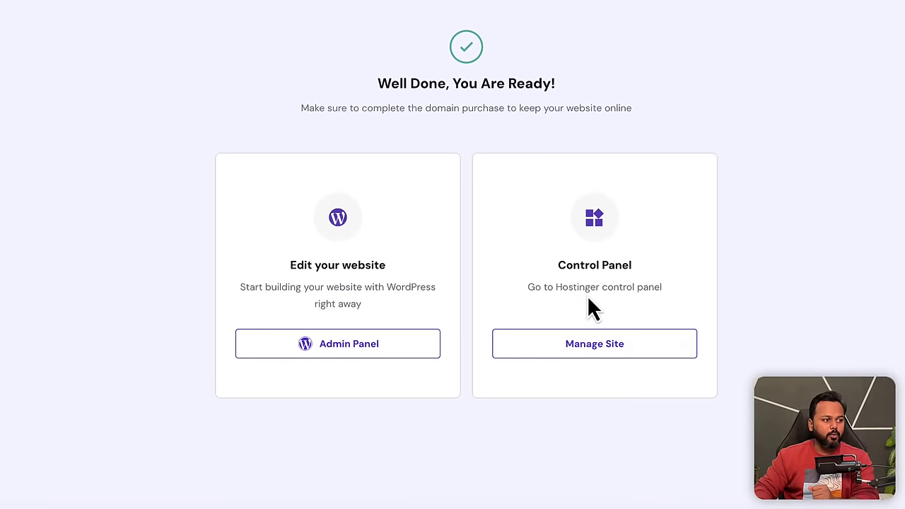
double_click(608, 265)
left_click(598, 343)
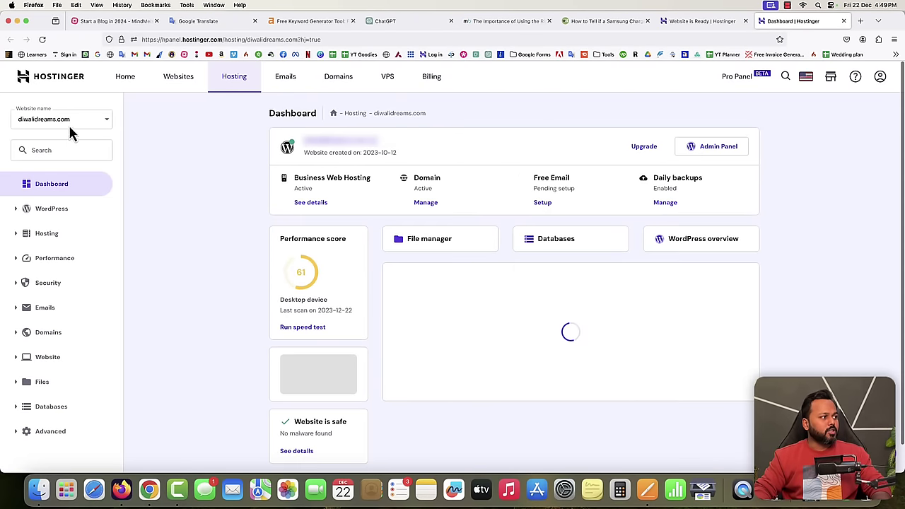
left_click(81, 124)
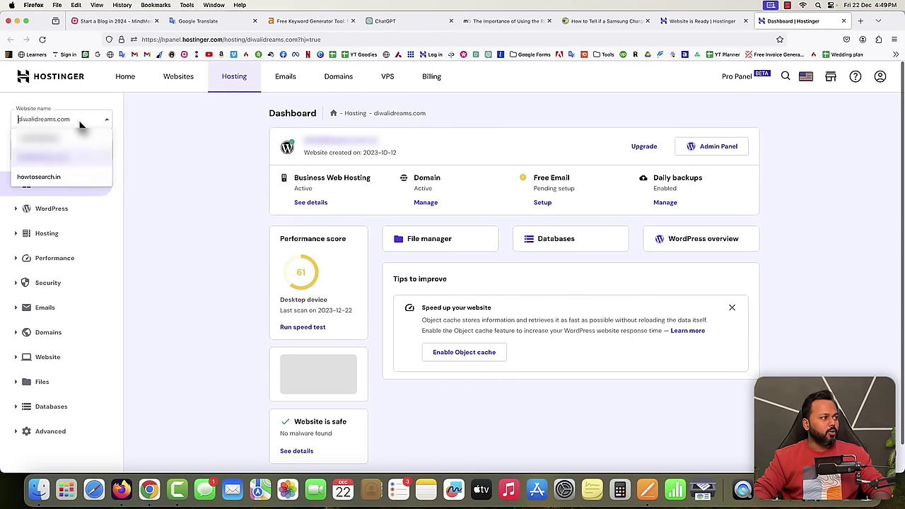
left_click(46, 178)
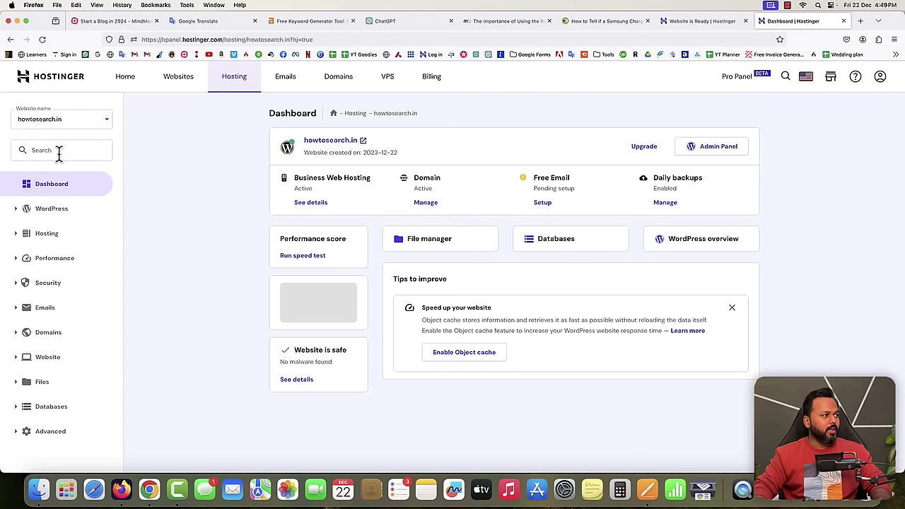
Step: Check the SSL certificate entry for howtosearch.in, including its status and available actions
left_click(57, 152)
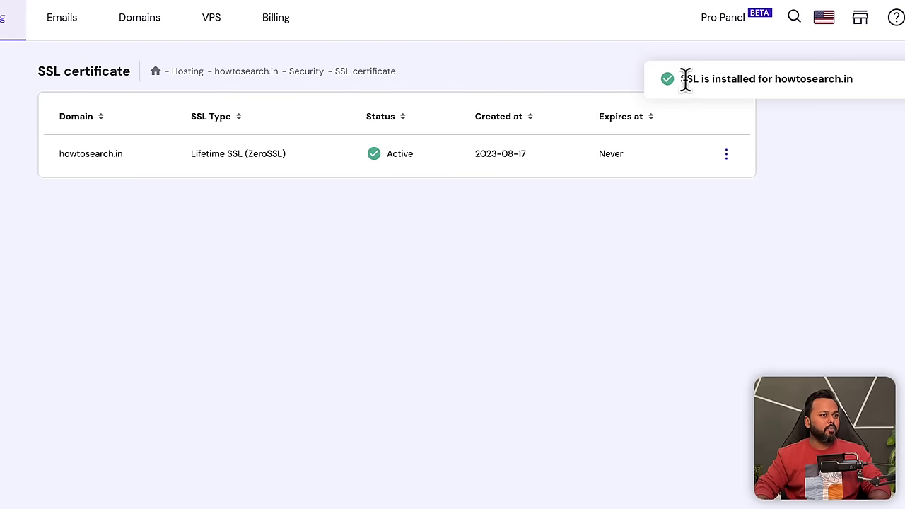
left_click_drag(686, 77, 841, 95)
left_click(820, 121)
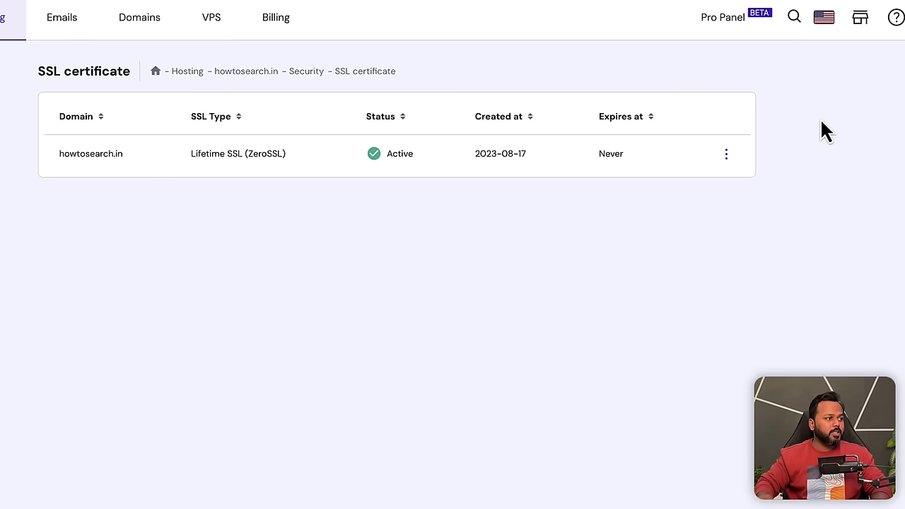
left_click_drag(62, 153, 91, 152)
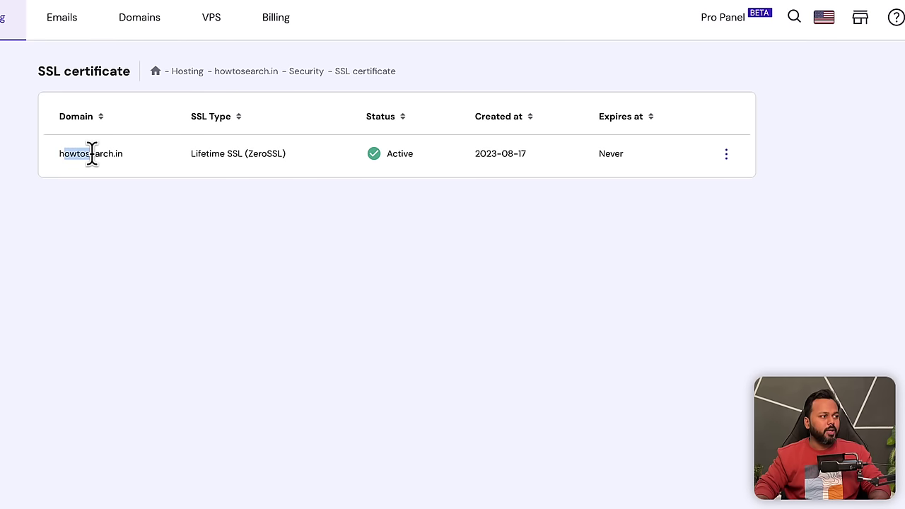
left_click_drag(387, 153, 412, 153)
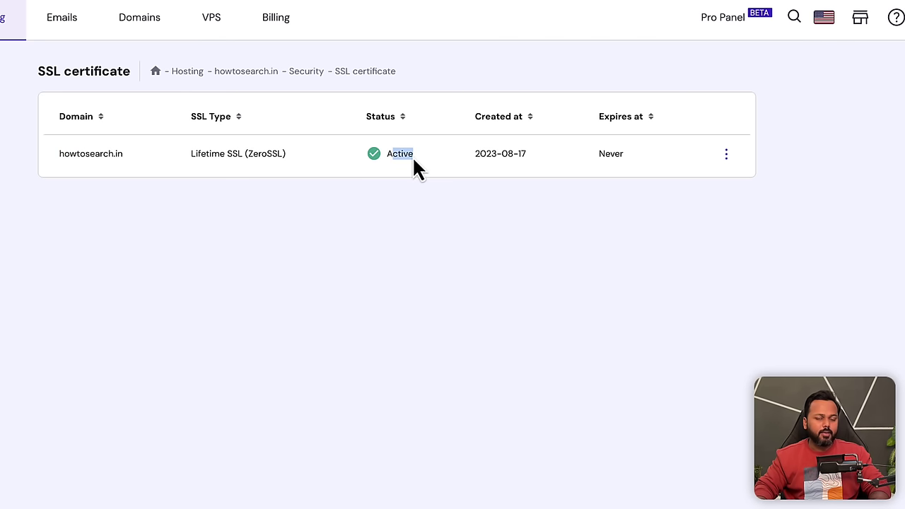
left_click(404, 145)
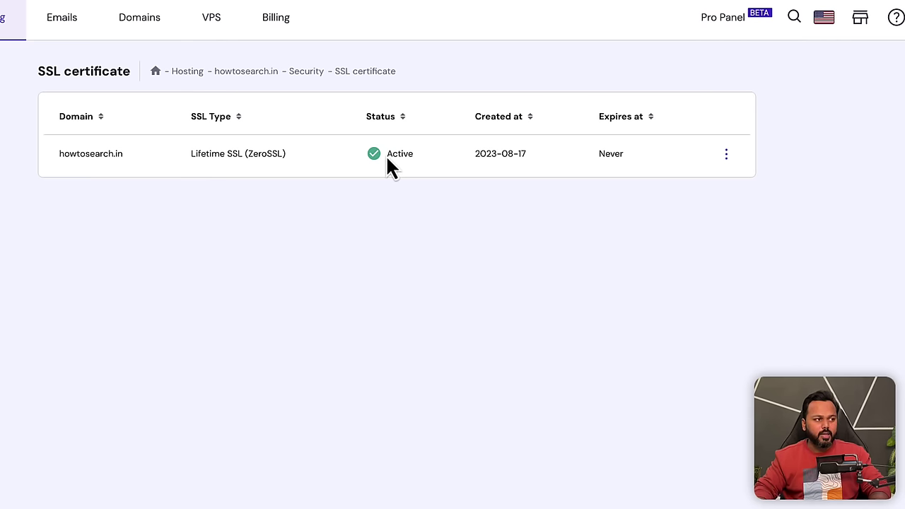
left_click(726, 157)
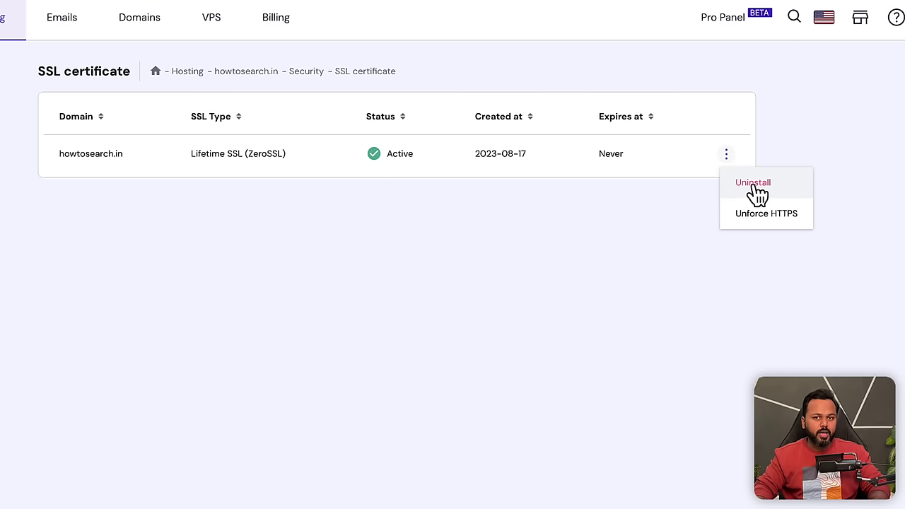
left_click(629, 224)
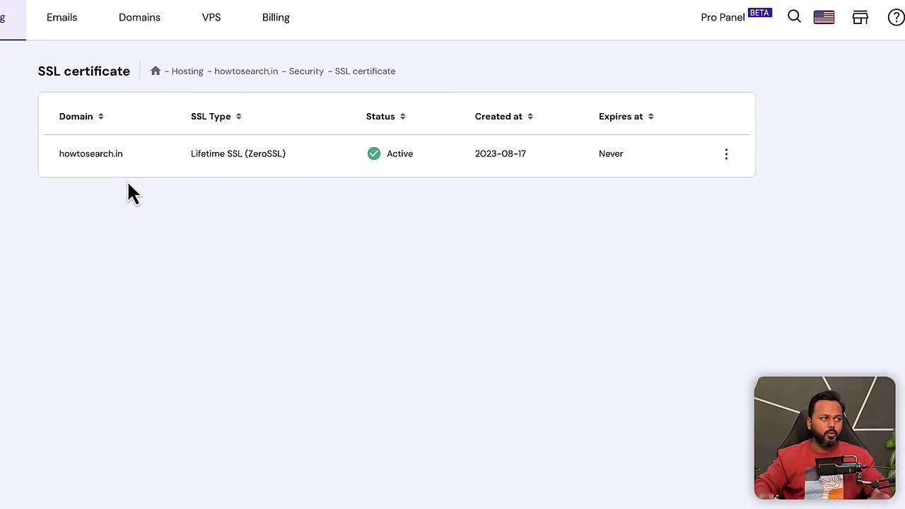
Step: Load howtosearch.in in a new browser tab
left_click(858, 21)
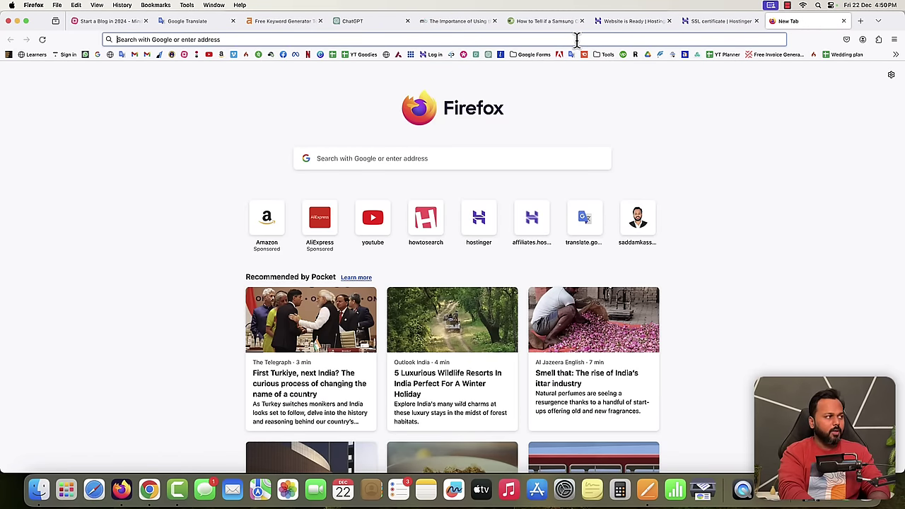
type("how")
key("Right")
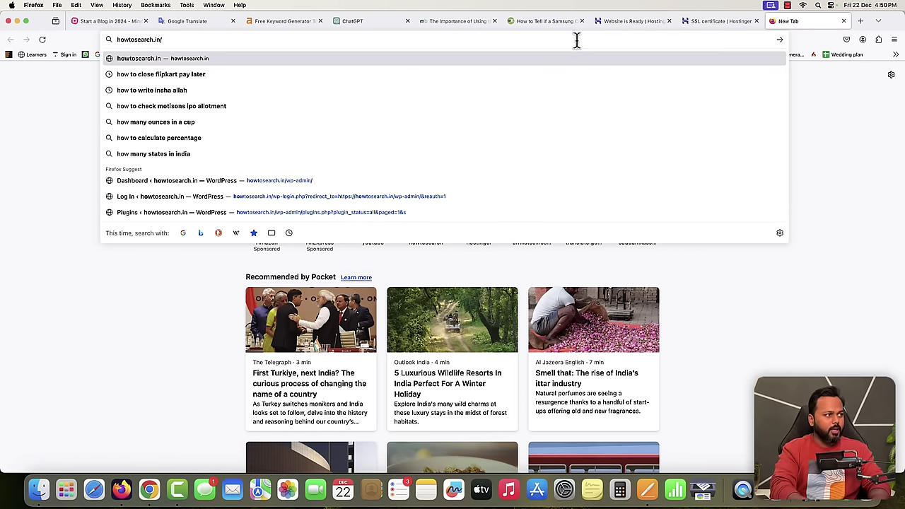
key("Return")
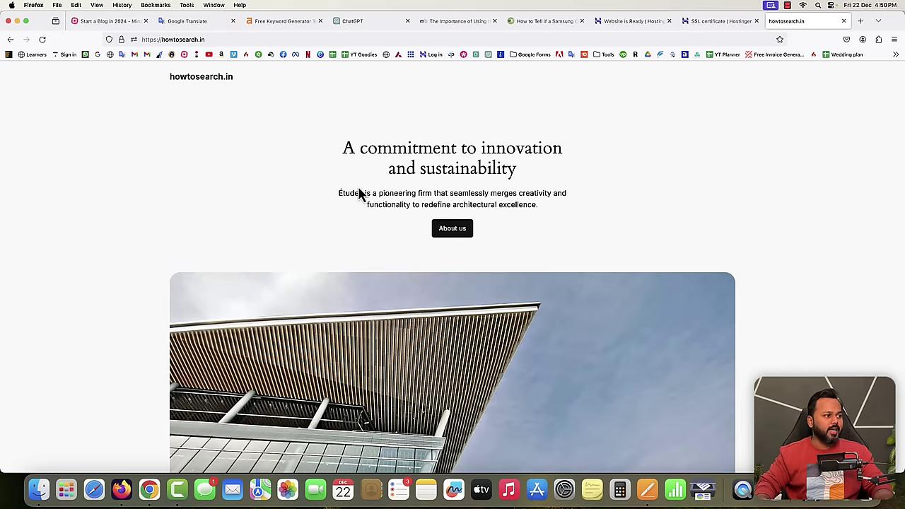
Step: Examine the default homepage of howtosearch.in, from its header through the content sections below
scroll(360, 195, "down", 5)
scroll(360, 195, "down", 2)
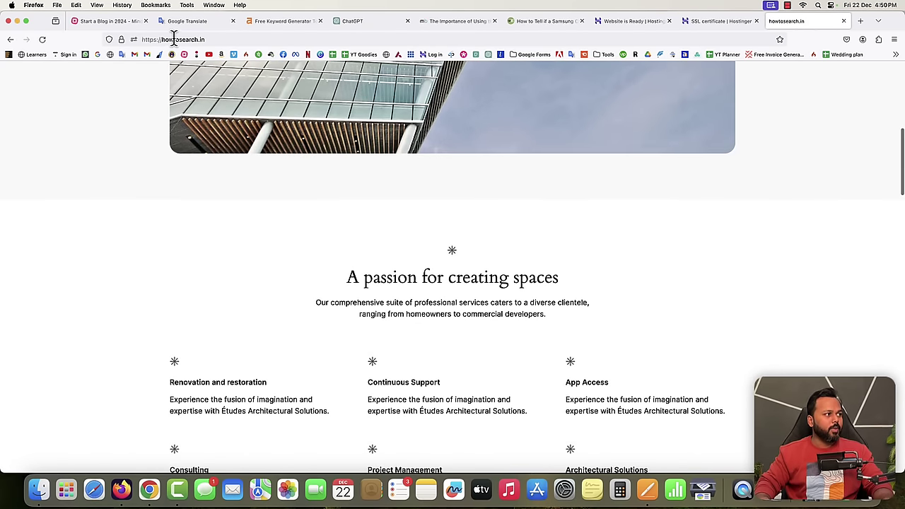
scroll(441, 219, "down", 5)
scroll(441, 213, "down", 10)
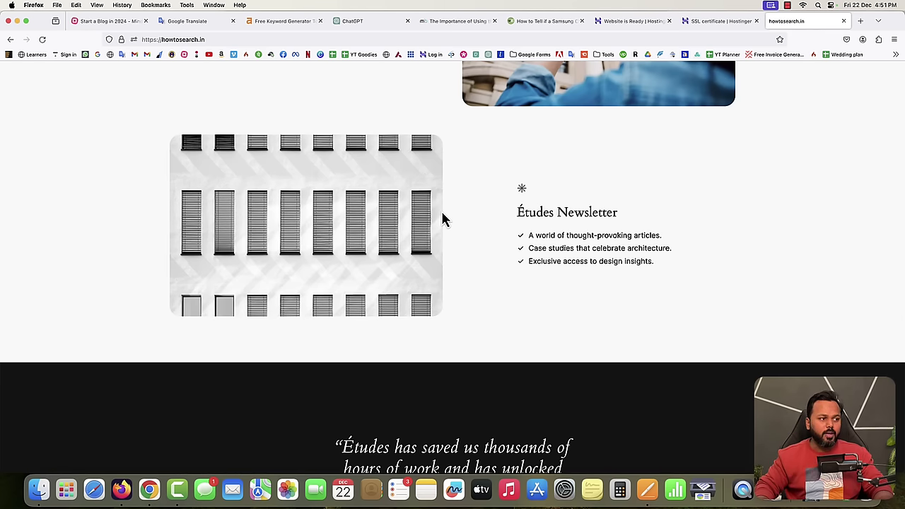
scroll(440, 210, "down", 6)
scroll(441, 217, "up", 6)
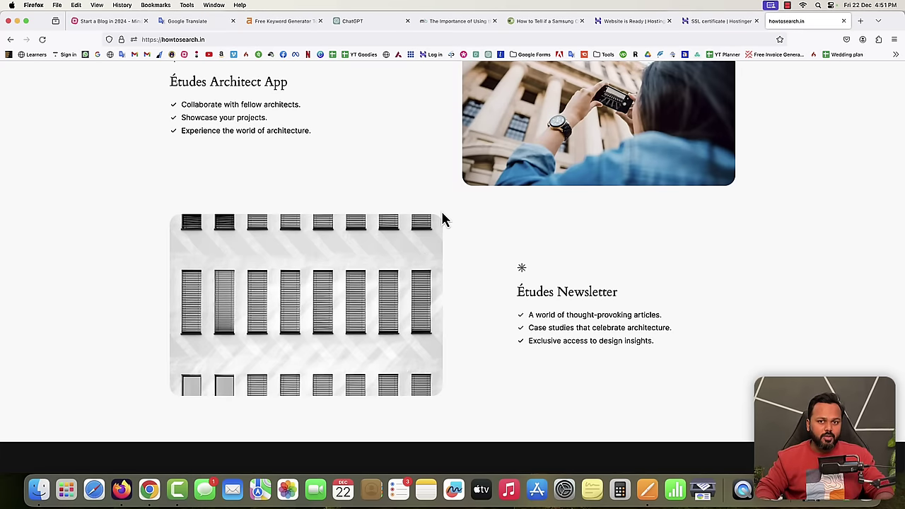
scroll(442, 216, "up", 5)
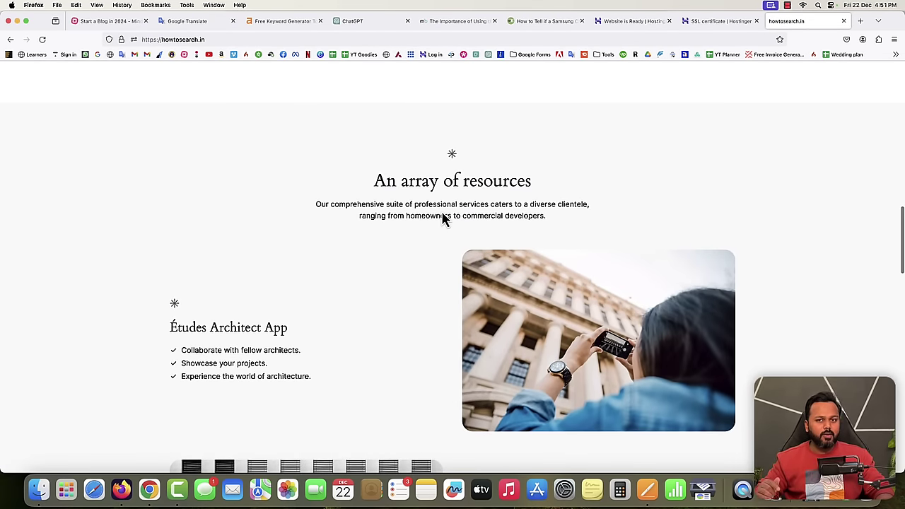
scroll(442, 216, "up", 5)
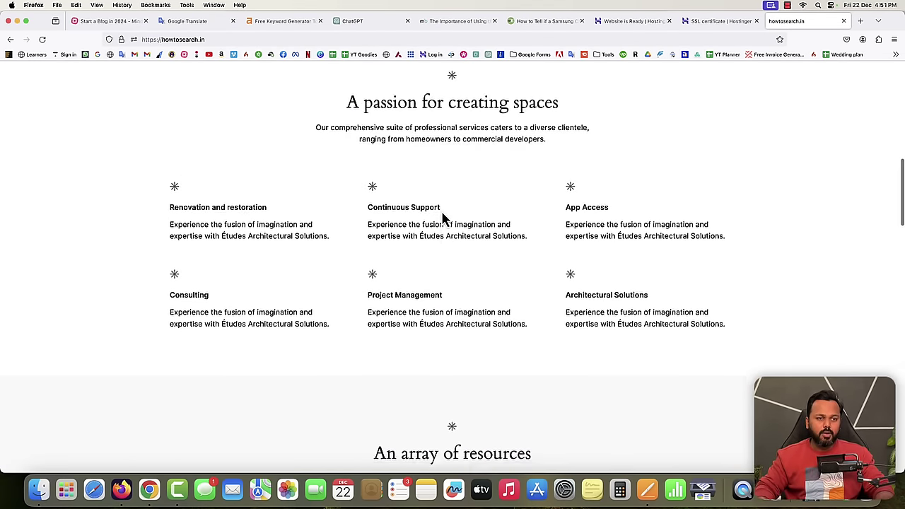
scroll(441, 217, "up", 3)
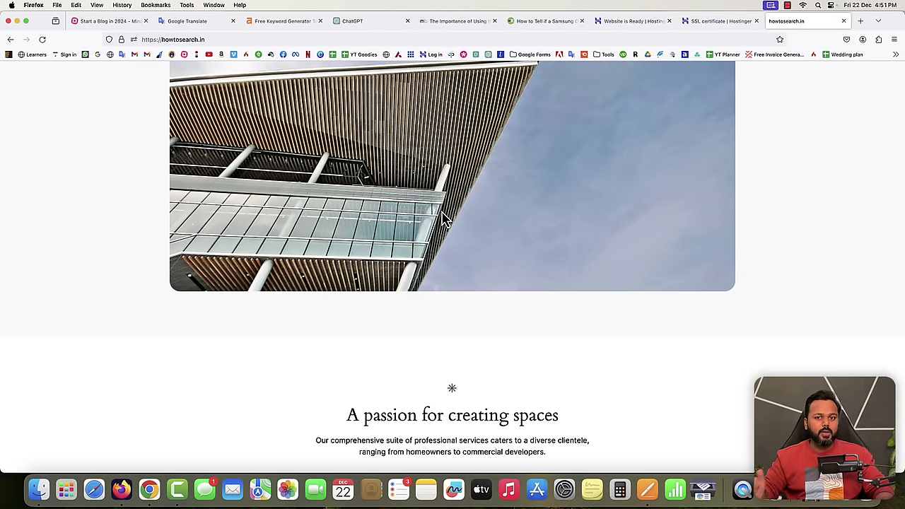
scroll(443, 218, "up", 5)
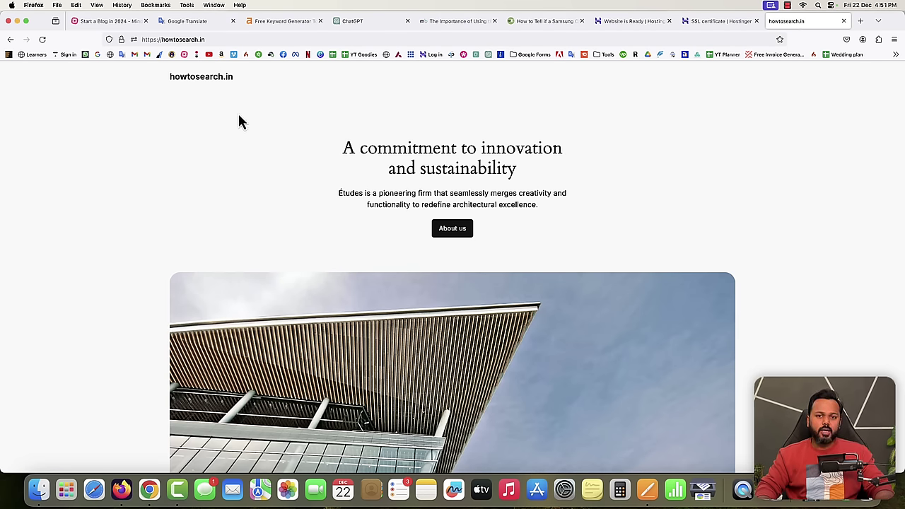
scroll(532, 218, "down", 10)
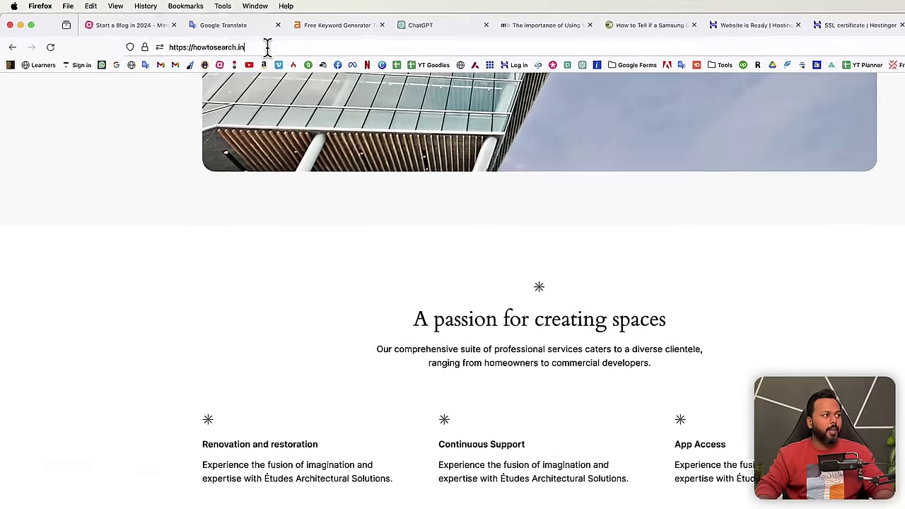
left_click(267, 46)
left_click(267, 46)
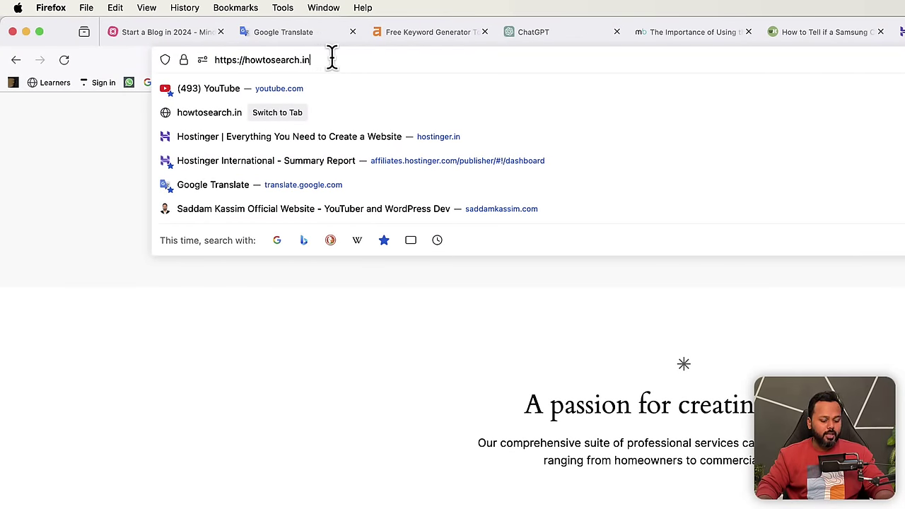
type("/")
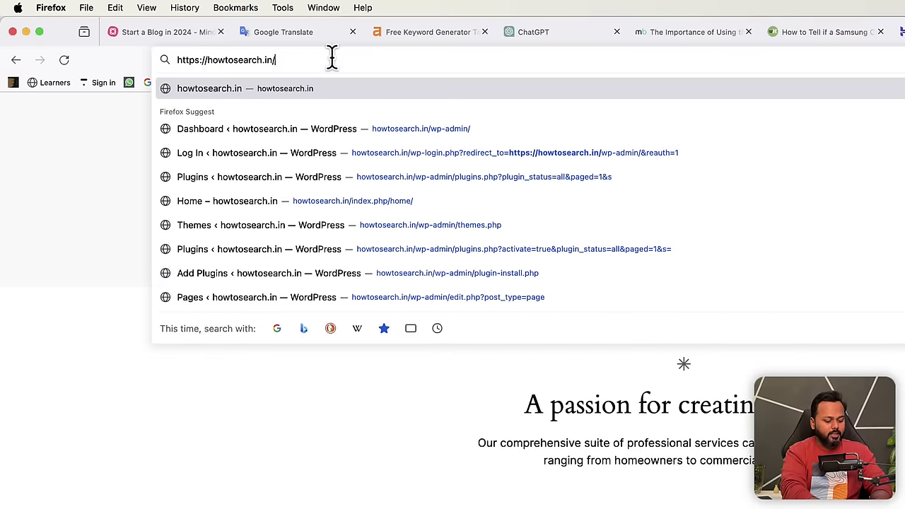
type("wp")
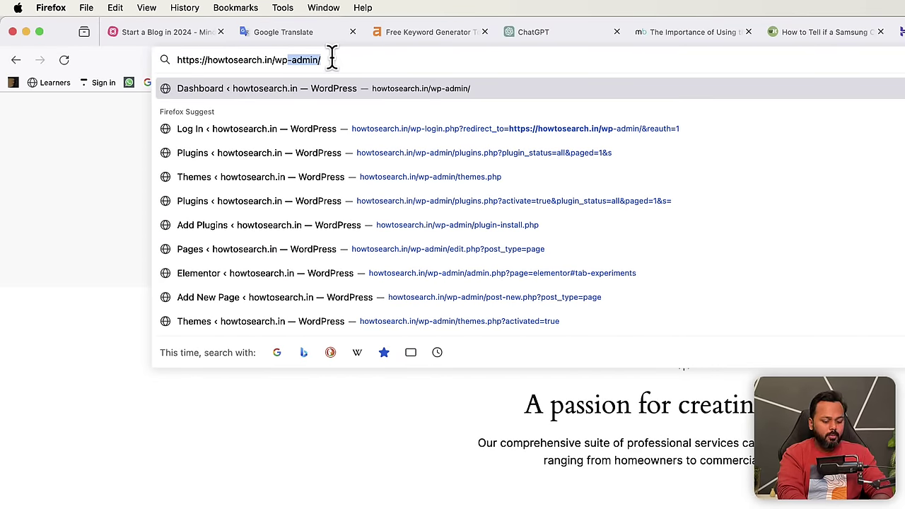
type("-admi")
key("BackSpace")
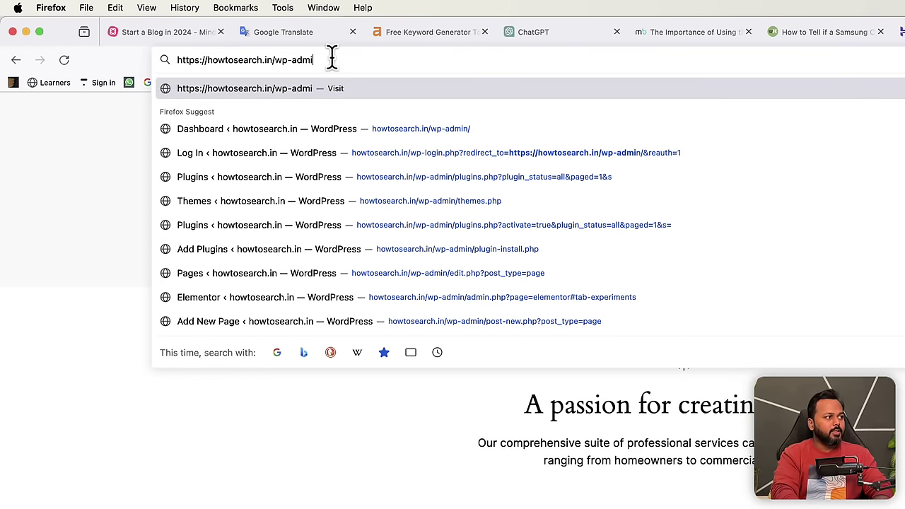
type("n")
key("Return")
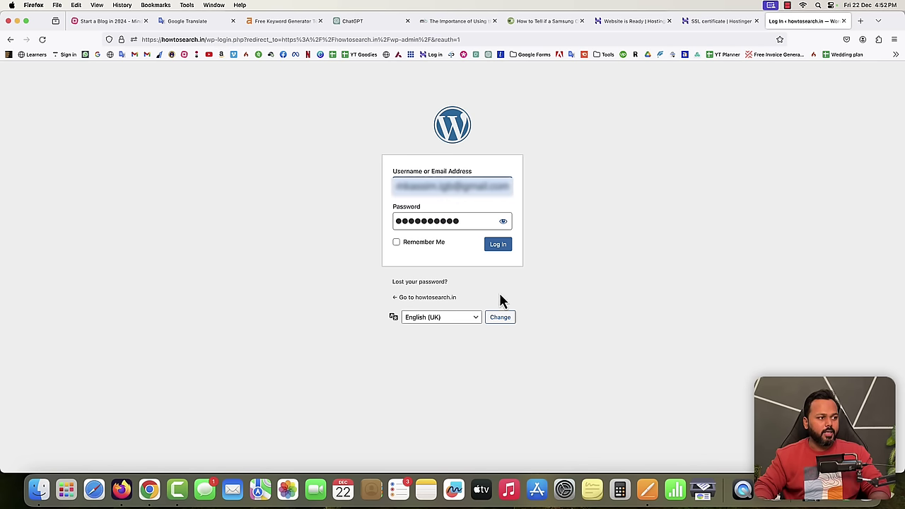
left_click(498, 245)
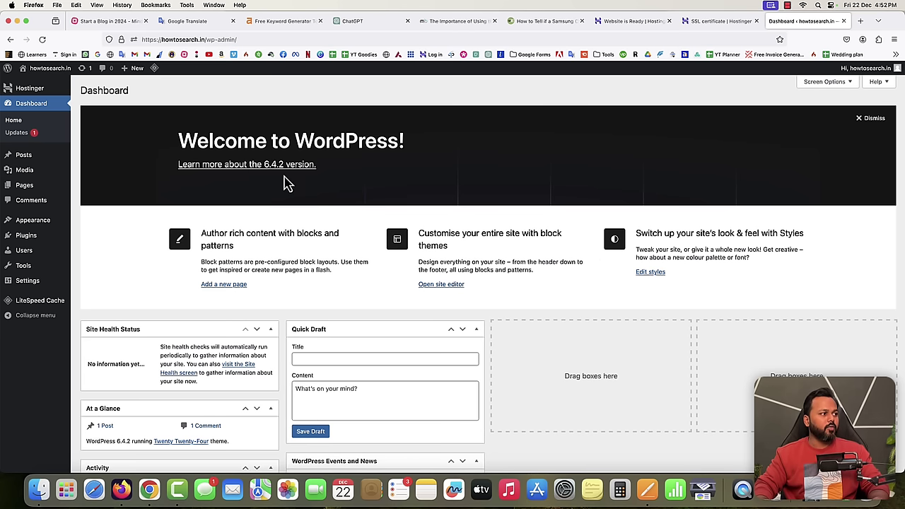
left_click_drag(180, 139, 393, 137)
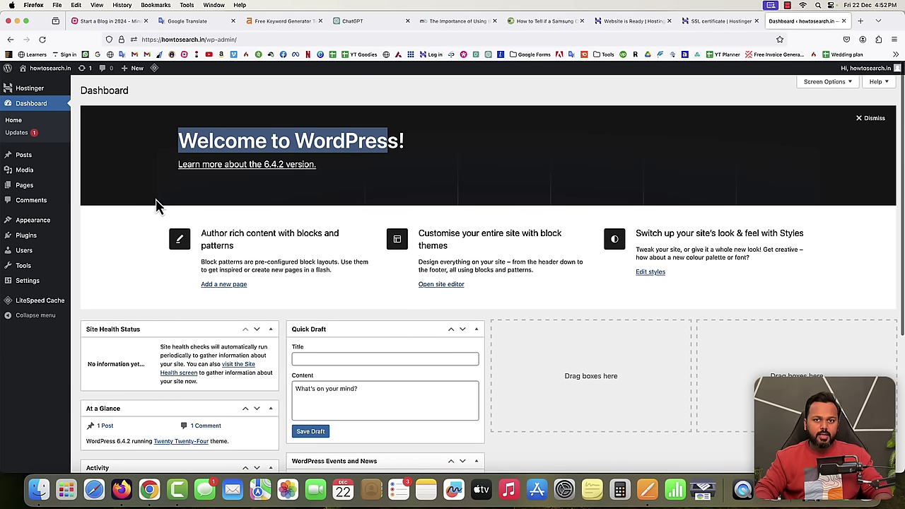
left_click(157, 205)
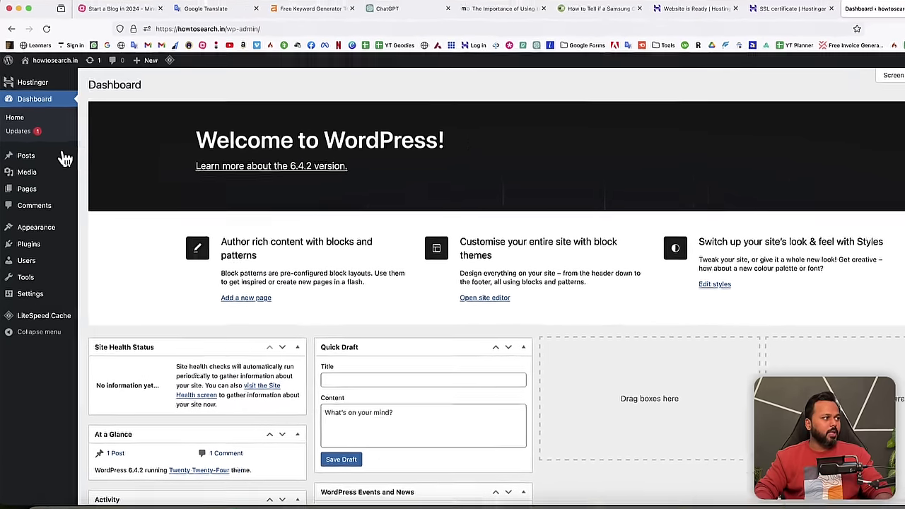
mouse_move(25, 156)
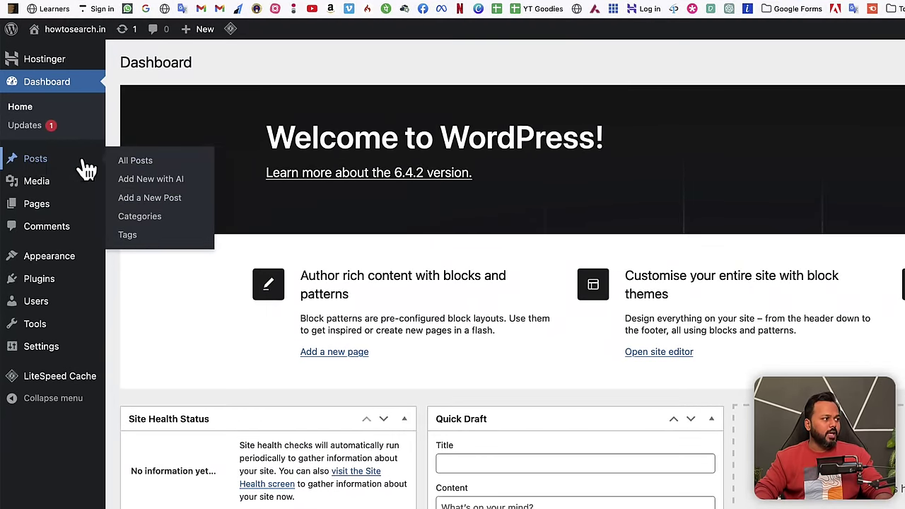
mouse_move(86, 262)
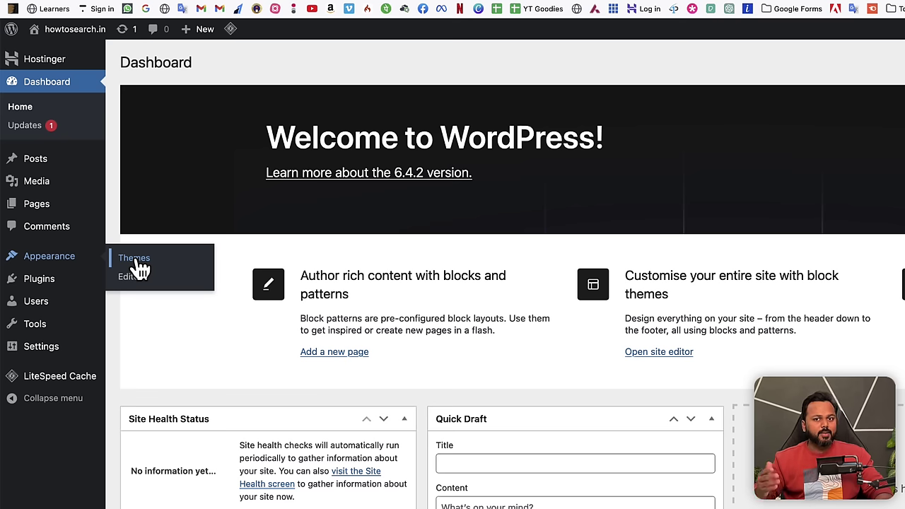
mouse_move(32, 286)
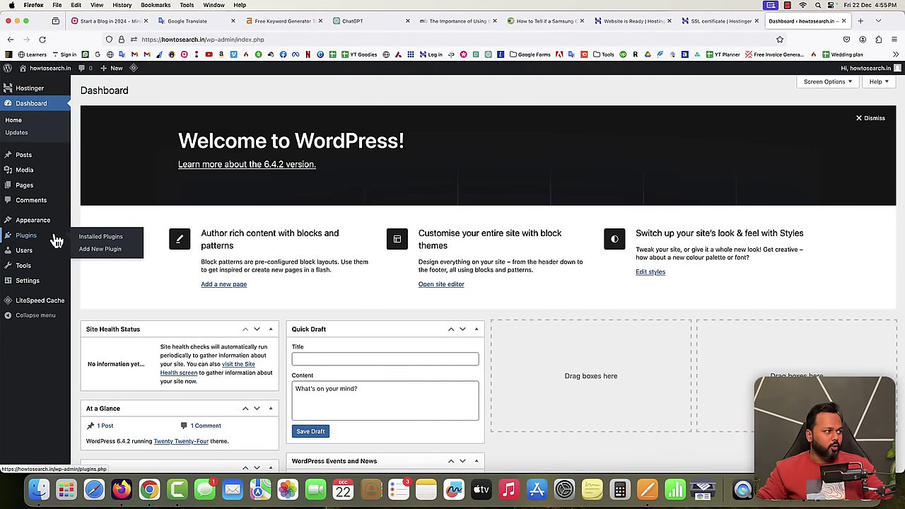
mouse_move(41, 228)
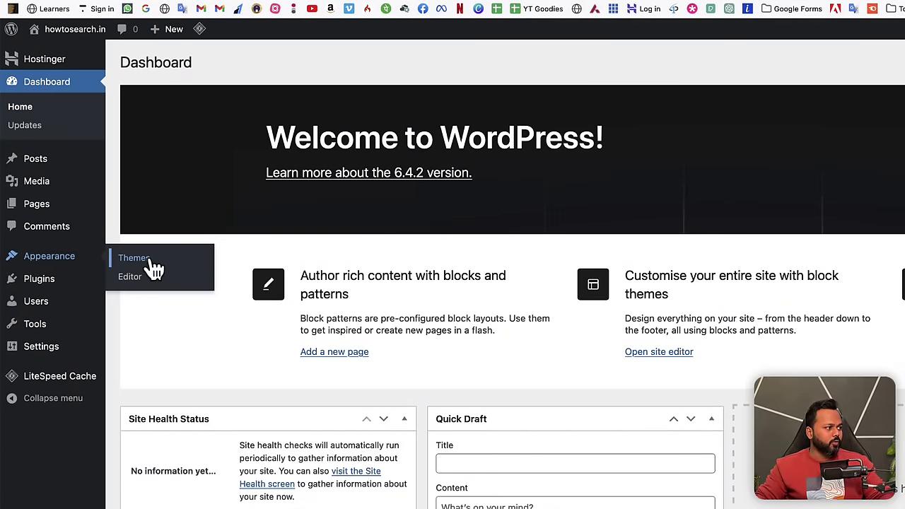
Step: Install the Astra theme from the popular themes list and activate it for the site
left_click(146, 260)
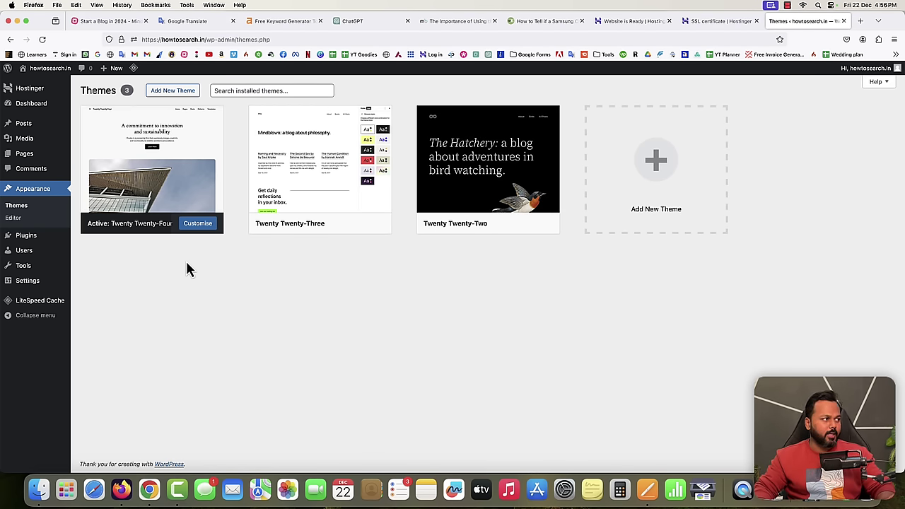
left_click(170, 97)
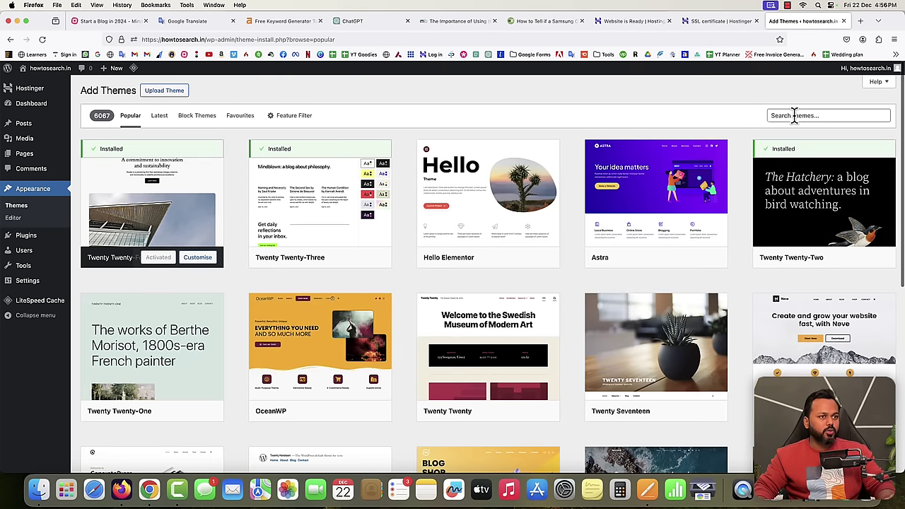
left_click(797, 117)
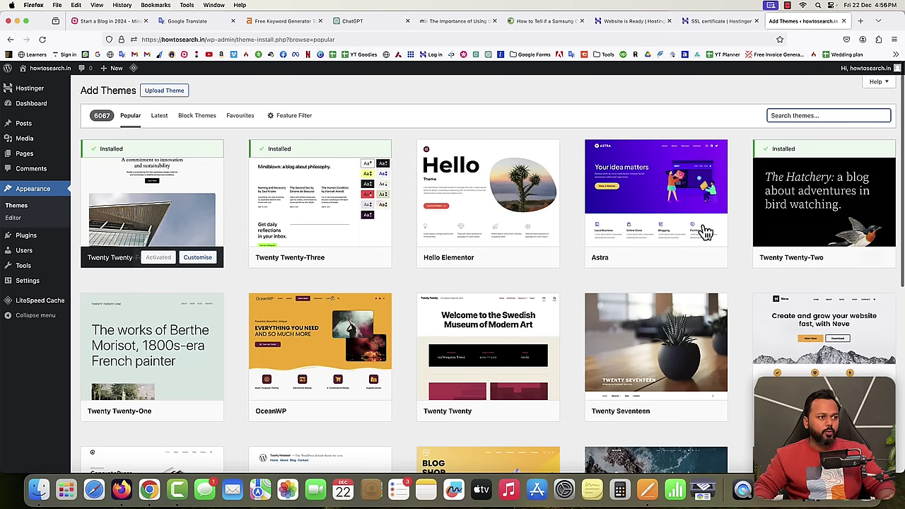
left_click(674, 259)
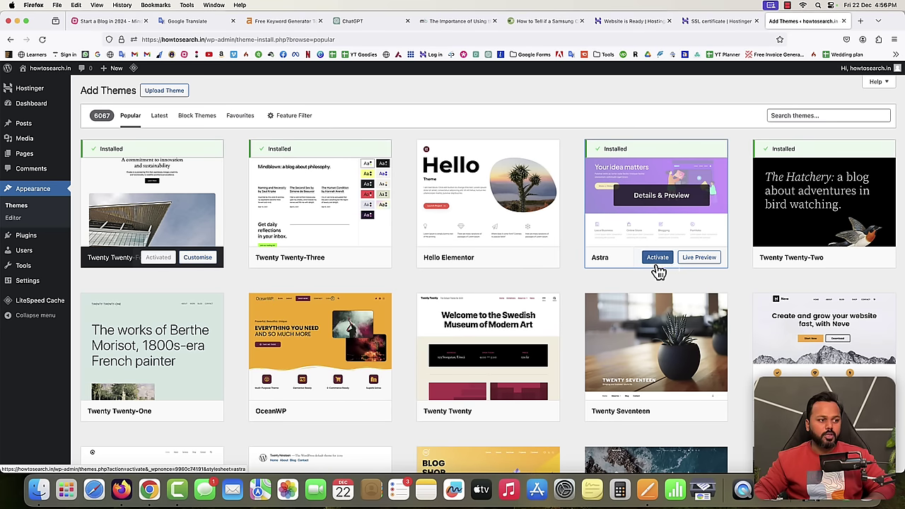
left_click(659, 262)
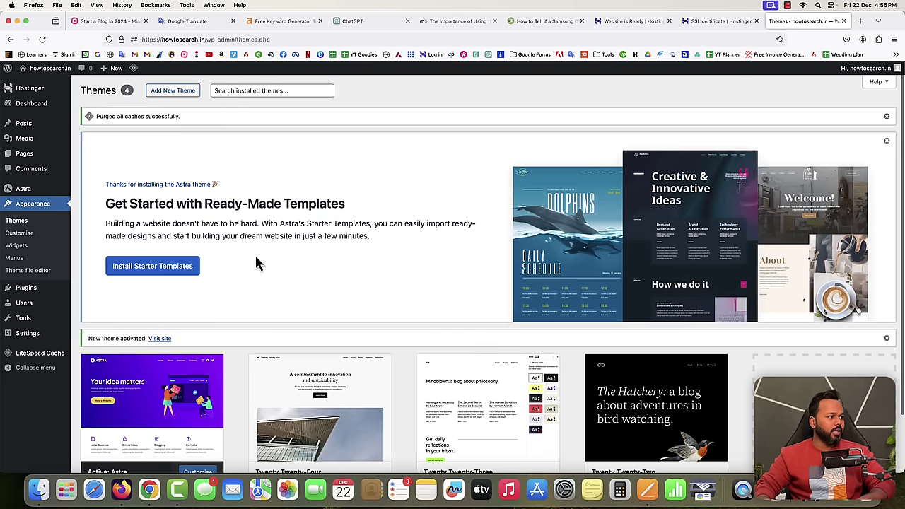
Step: Look over the installed themes and dismiss Astra's ready-made starter templates notice
scroll(177, 318, "down", 2)
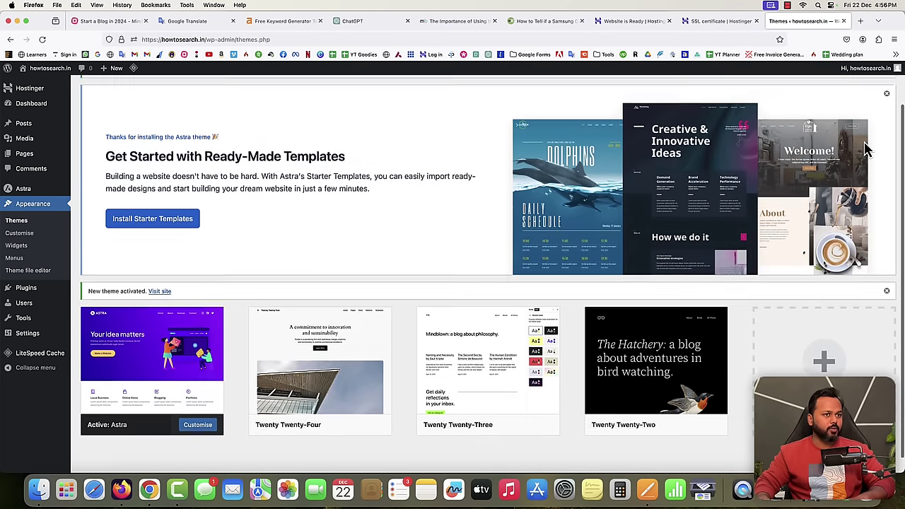
scroll(876, 163, "up", 2)
left_click(885, 146)
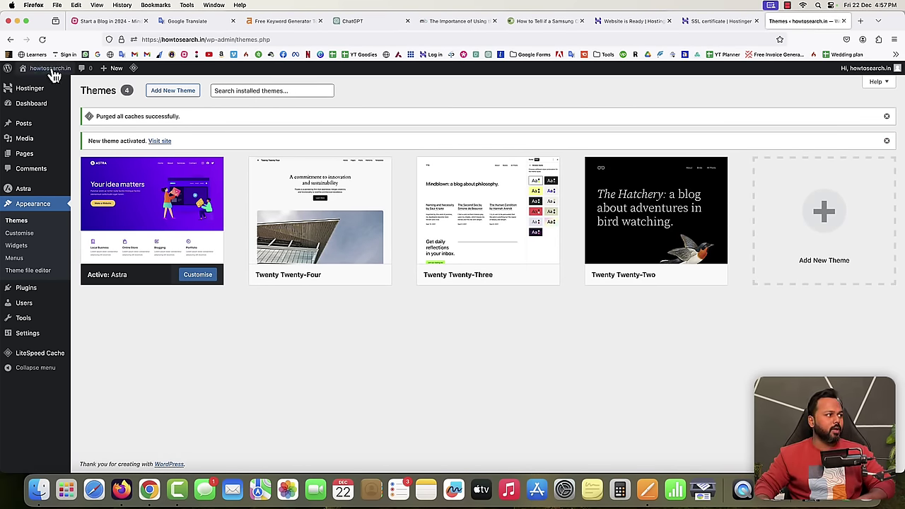
Step: Load and refresh howtosearch.in in a new browser tab to view the Astra theme, and check the "Start a Blog in 2024" mind map
left_click(859, 22)
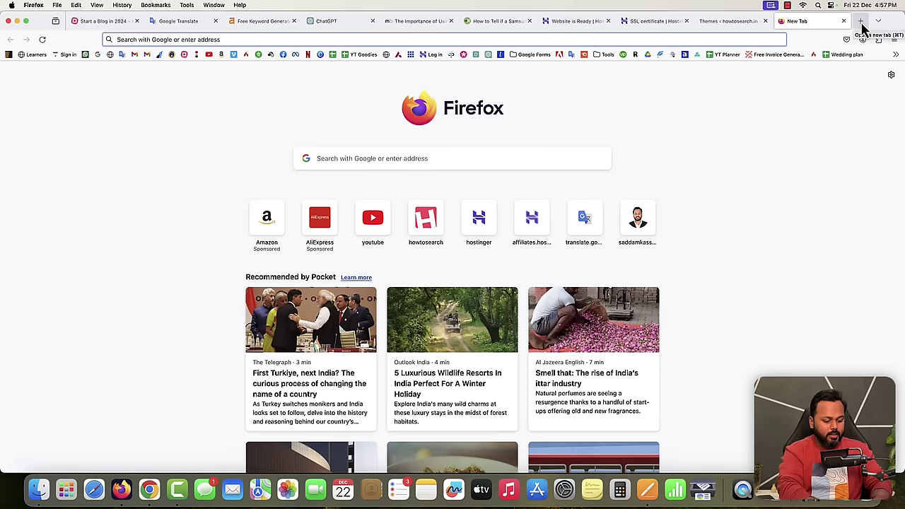
type("howtosearch.in/")
key("Return")
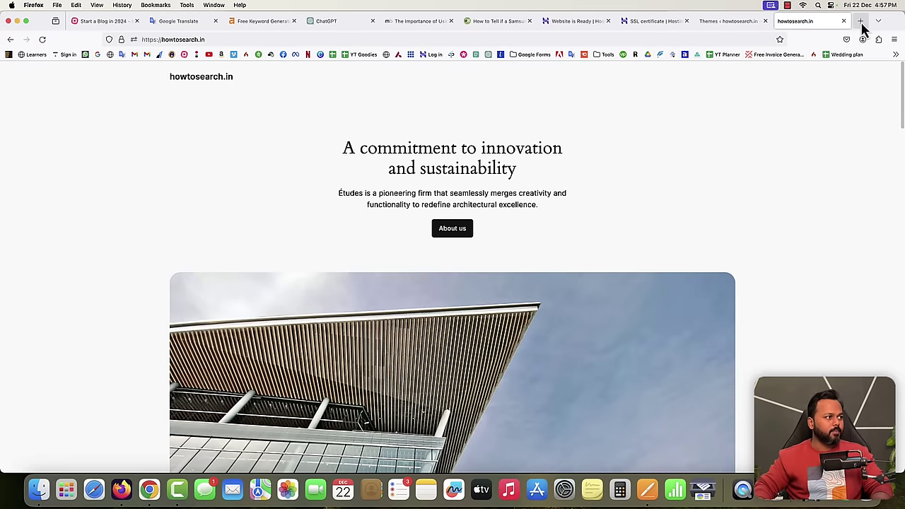
key("super+r")
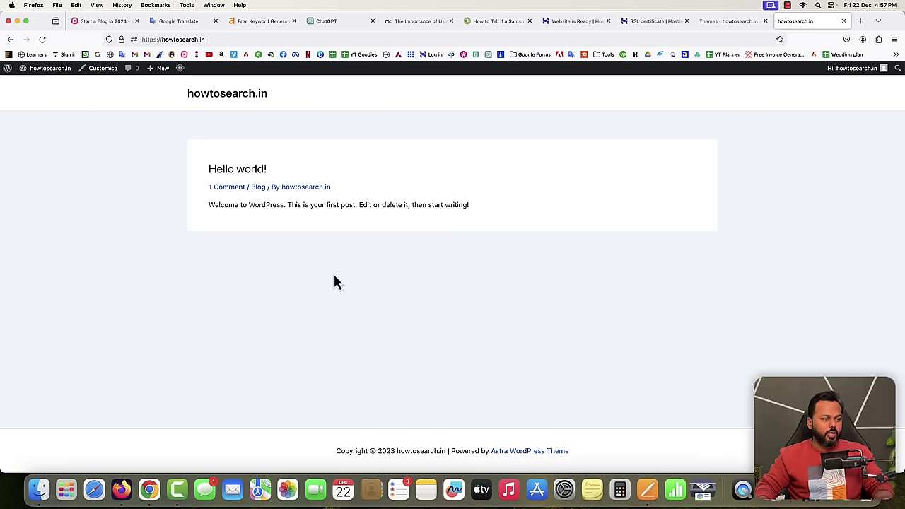
left_click(113, 22)
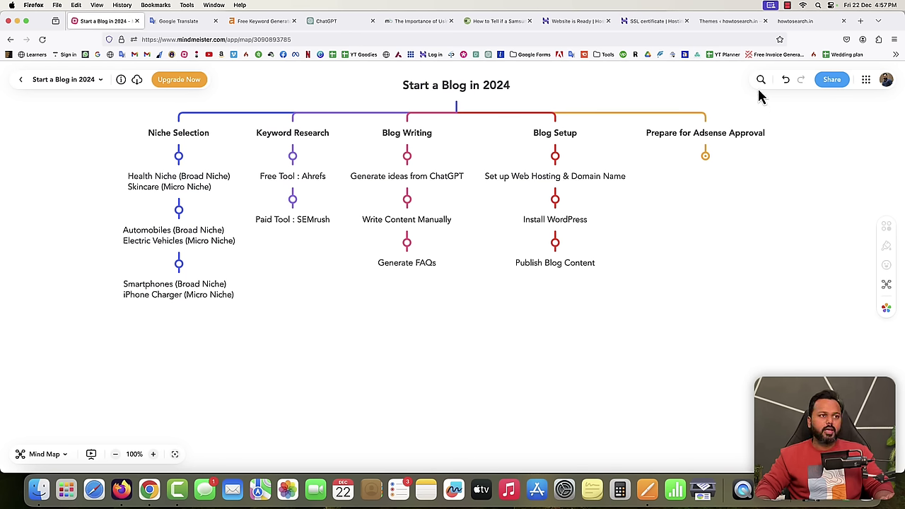
left_click(792, 21)
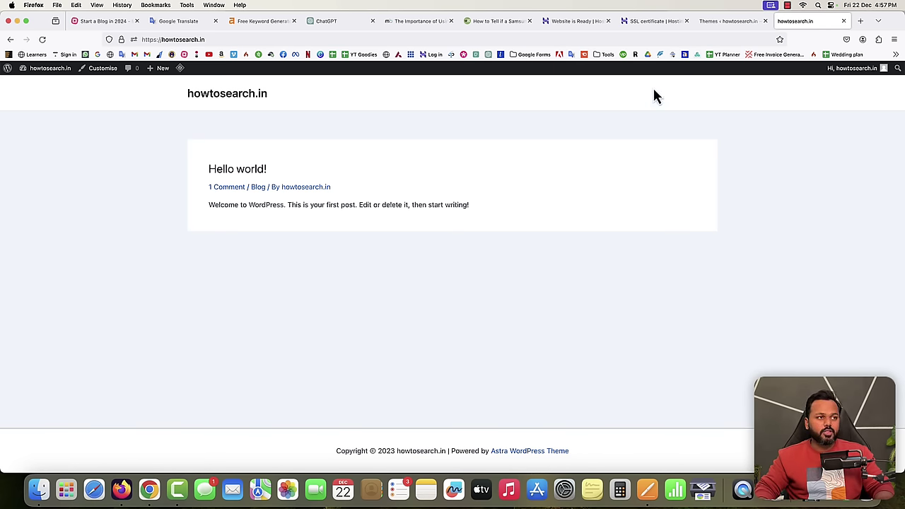
Step: Add a post category named "Chargers" in the WordPress admin
left_click(728, 22)
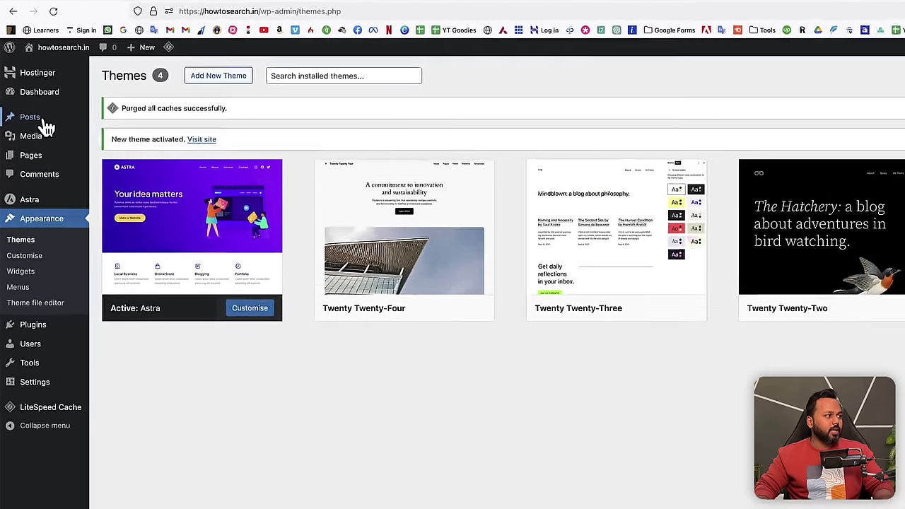
mouse_move(24, 124)
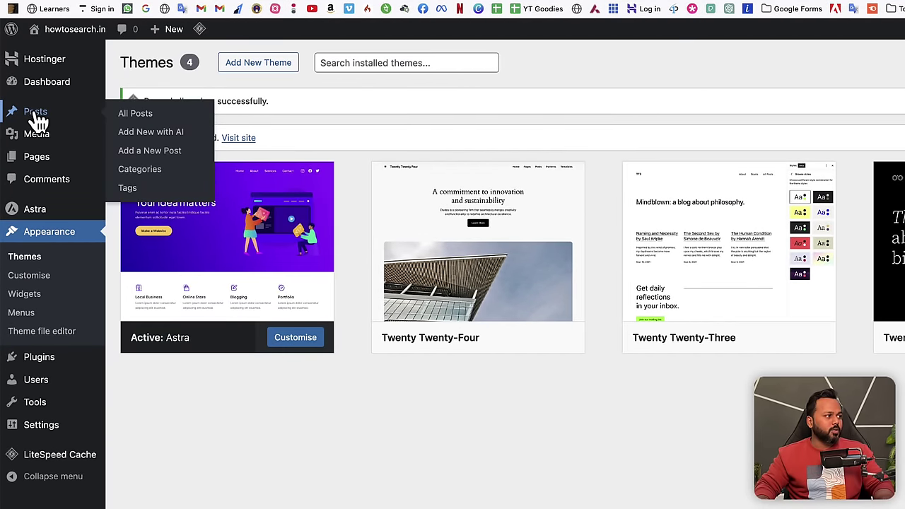
left_click(140, 169)
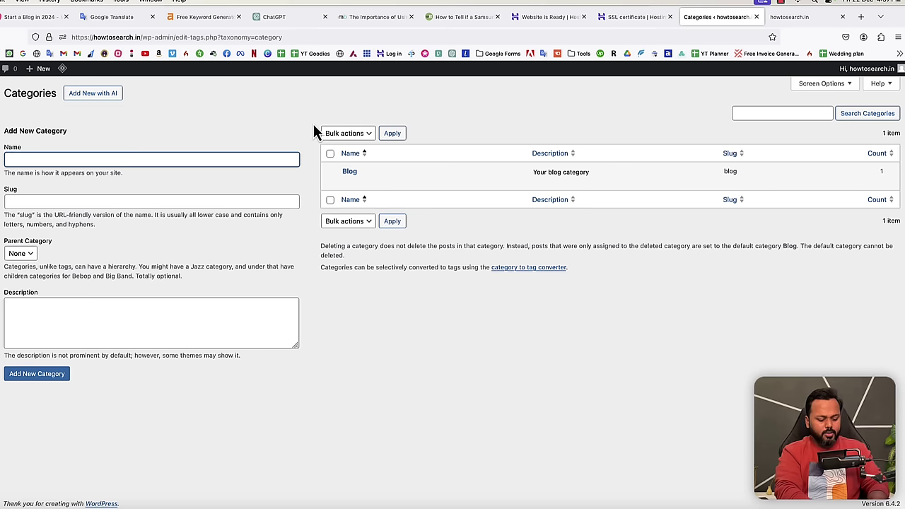
type("Charger")
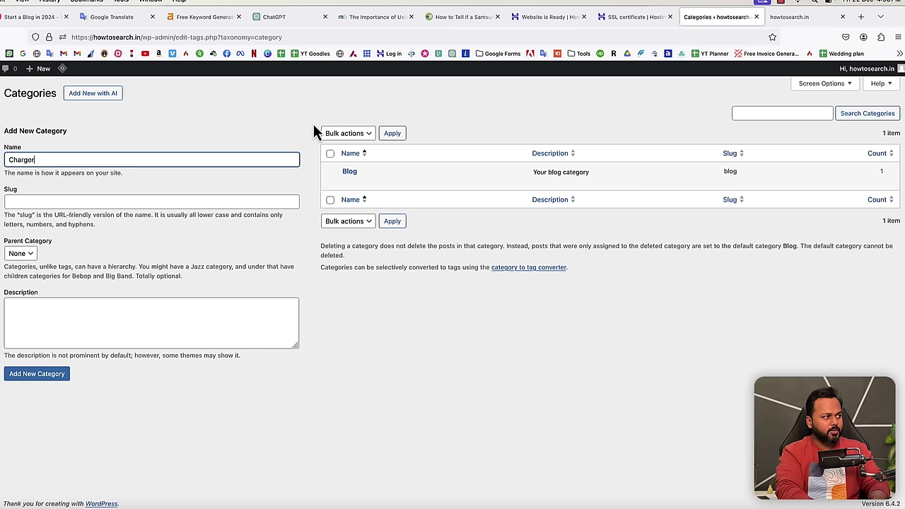
type("s")
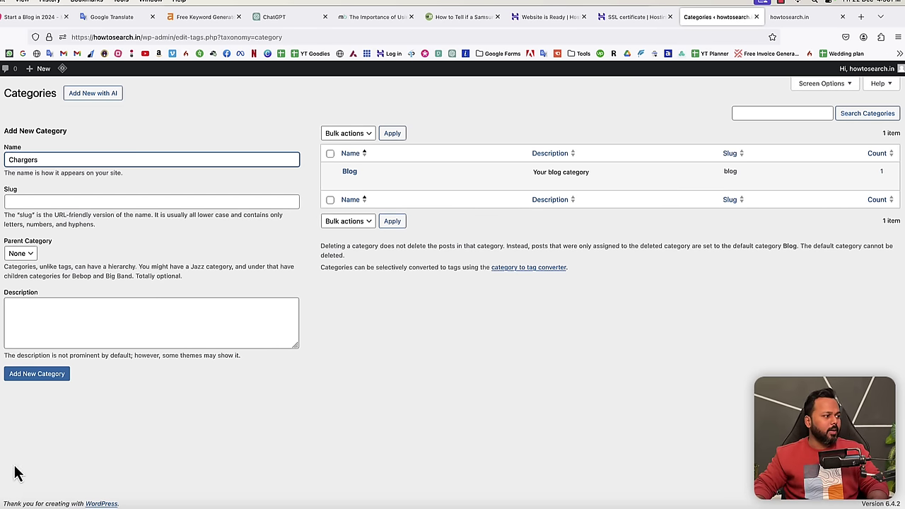
left_click(35, 381)
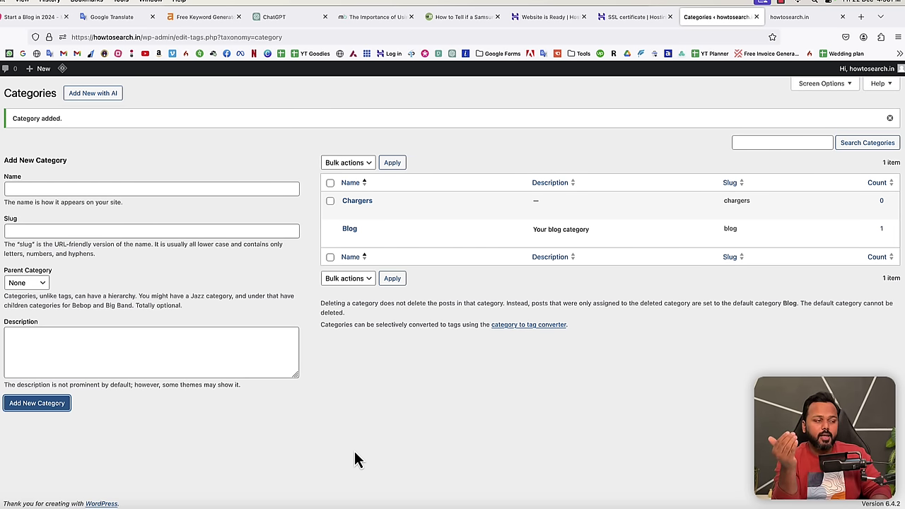
Step: Add another post category named "Cables"
left_click(84, 189)
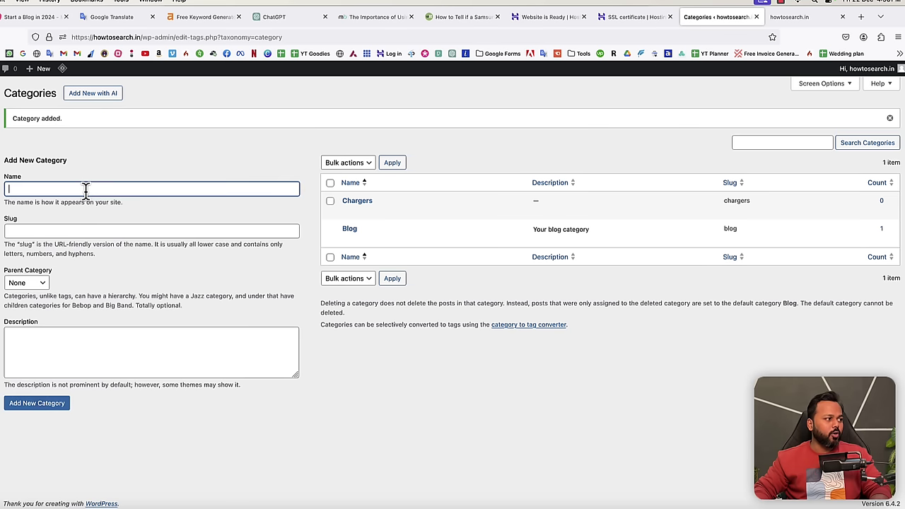
type("Ca")
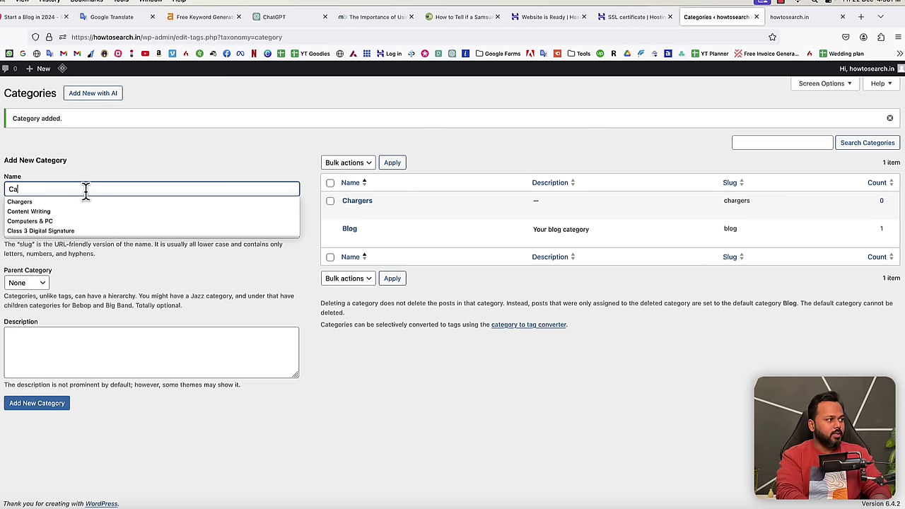
type("bles")
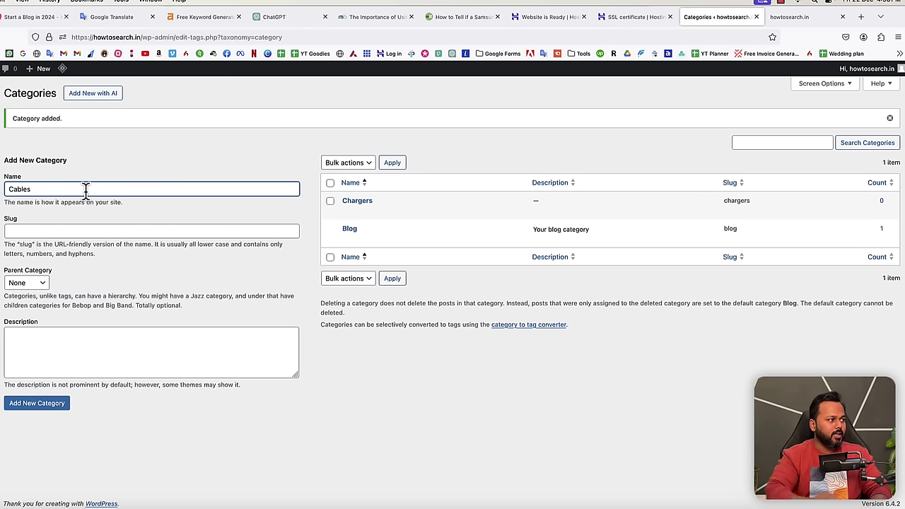
left_click(47, 409)
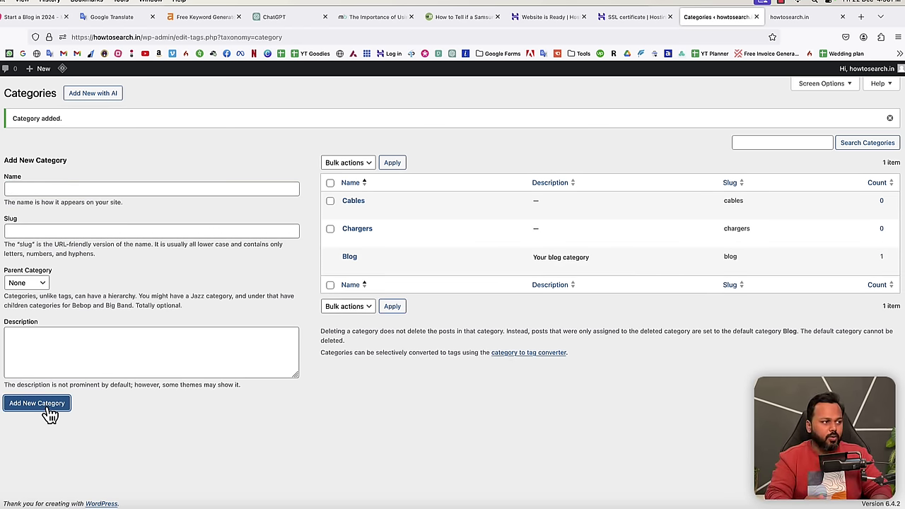
Step: Create a new post titled "Cargador de iphone original", copying the keyword from the Ahrefs keyword ideas and capitalising its first letter
mouse_move(332, 211)
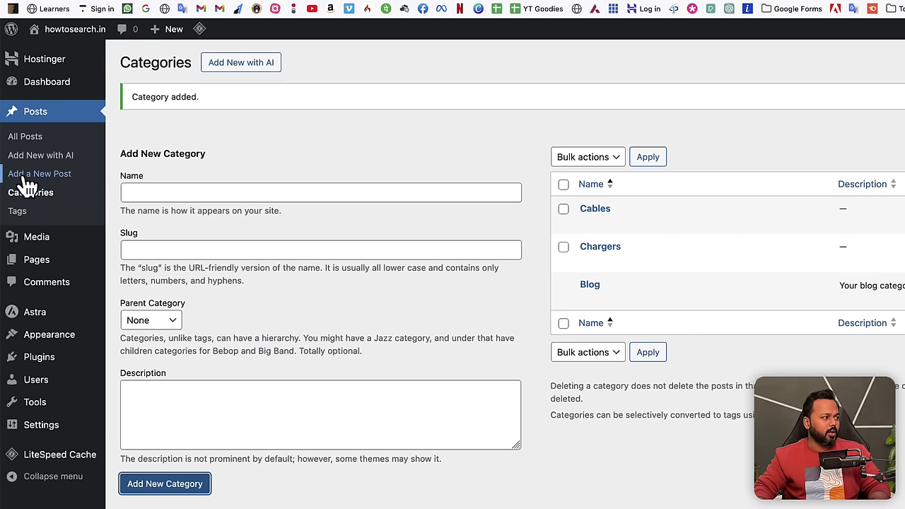
left_click(31, 175)
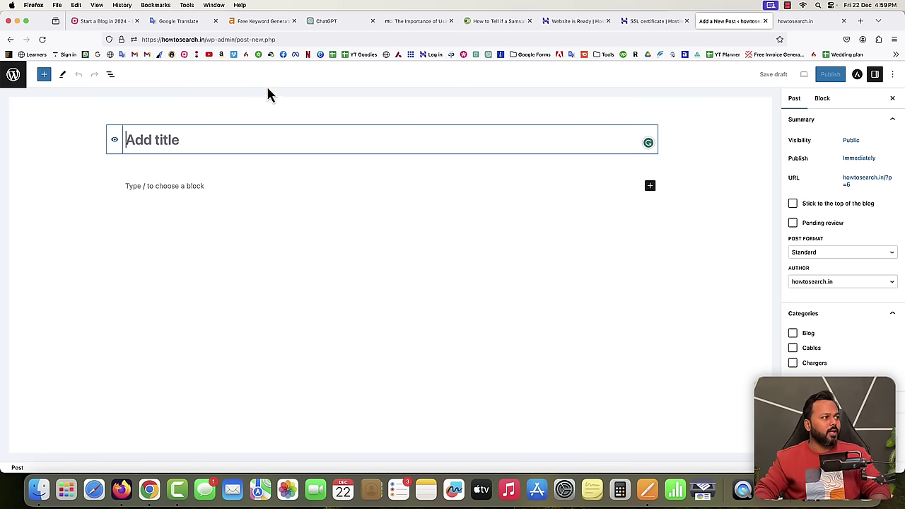
left_click(259, 23)
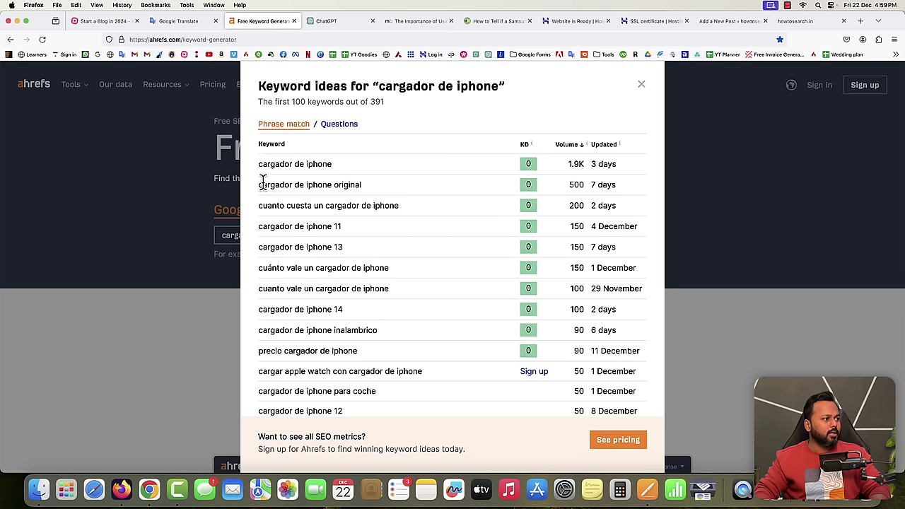
left_click_drag(258, 184, 361, 185)
key("super+c")
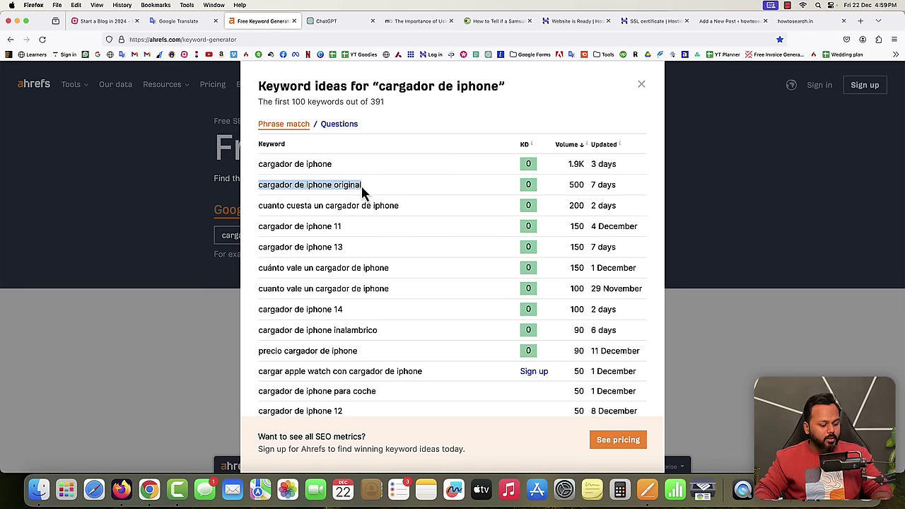
left_click(748, 22)
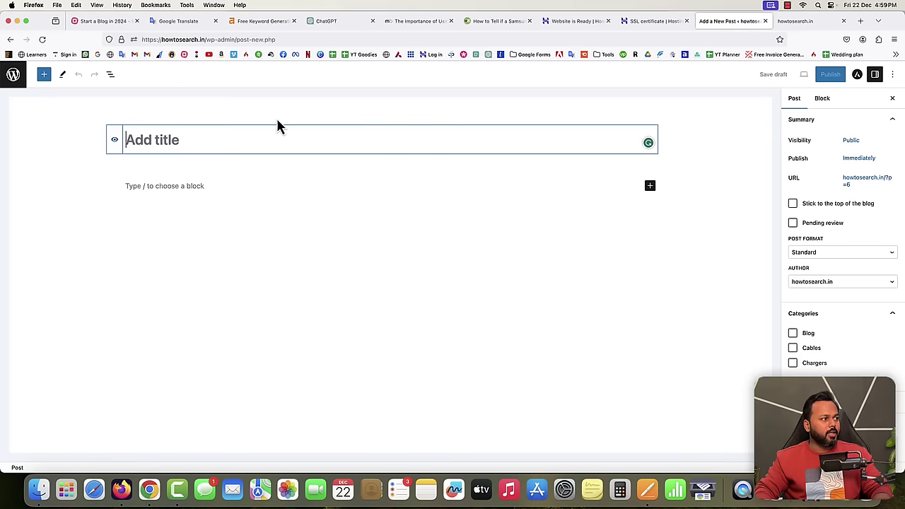
left_click(247, 144)
key("super+v")
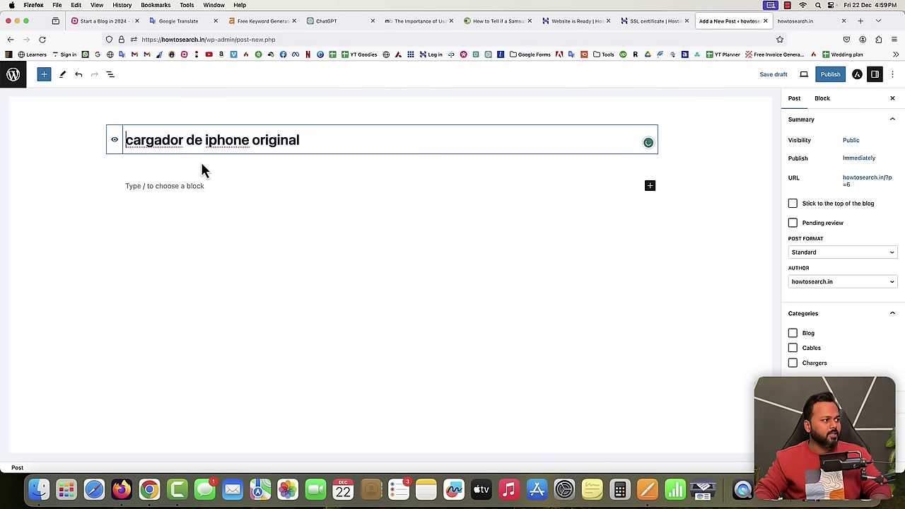
left_click(133, 139)
key("BackSpace")
type("C")
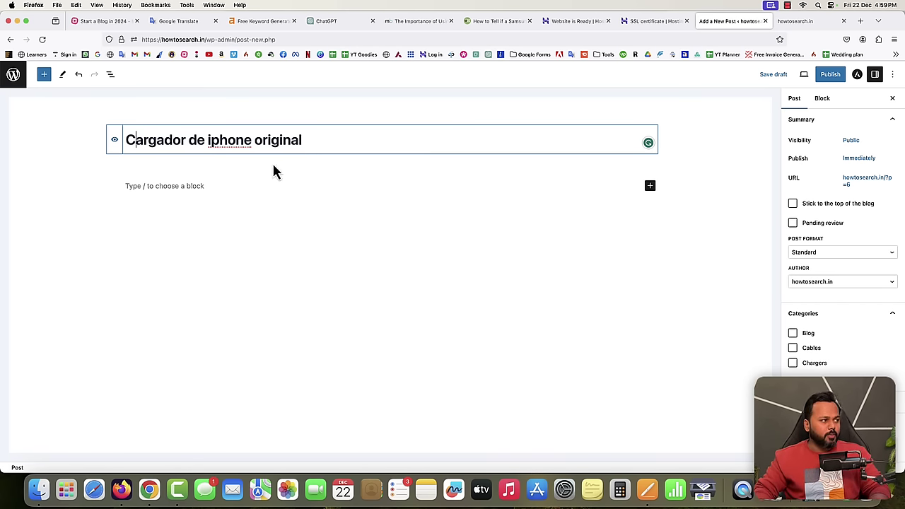
Step: Examine the full library of content blocks available for the post body, including the text and media blocks
left_click(188, 186)
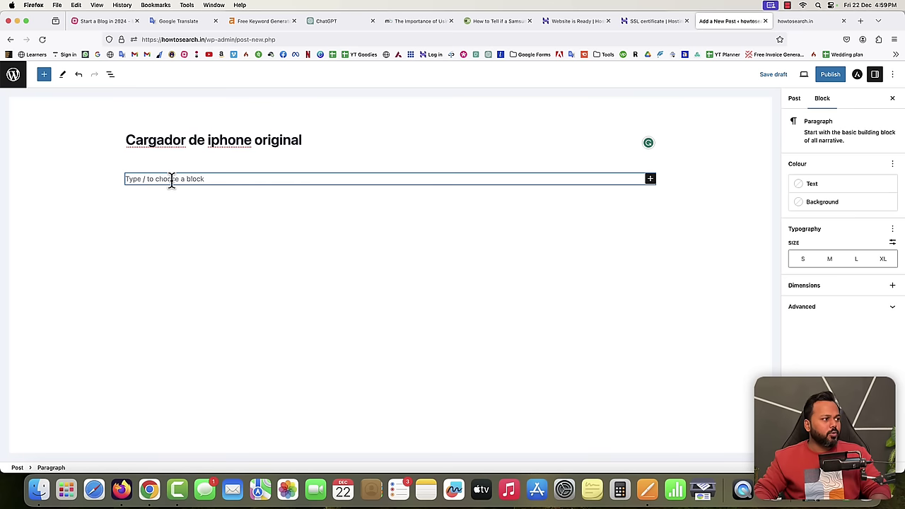
left_click(650, 179)
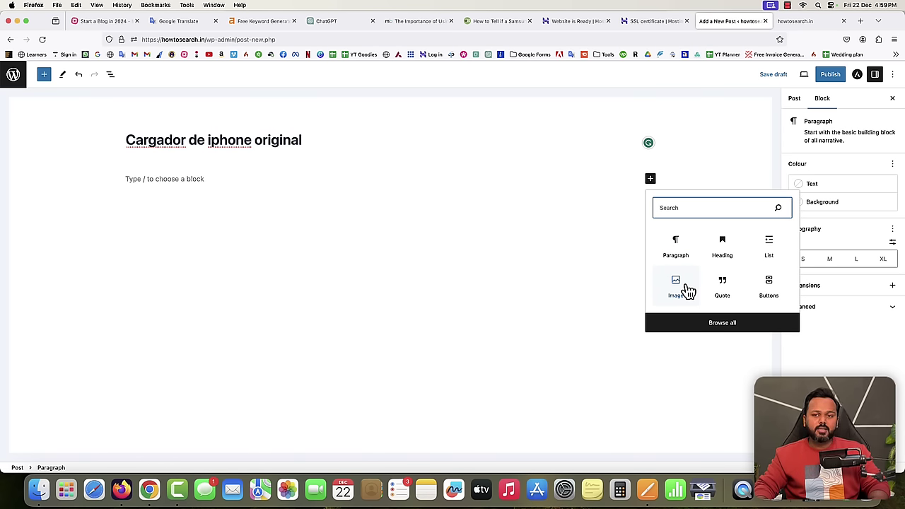
left_click(721, 326)
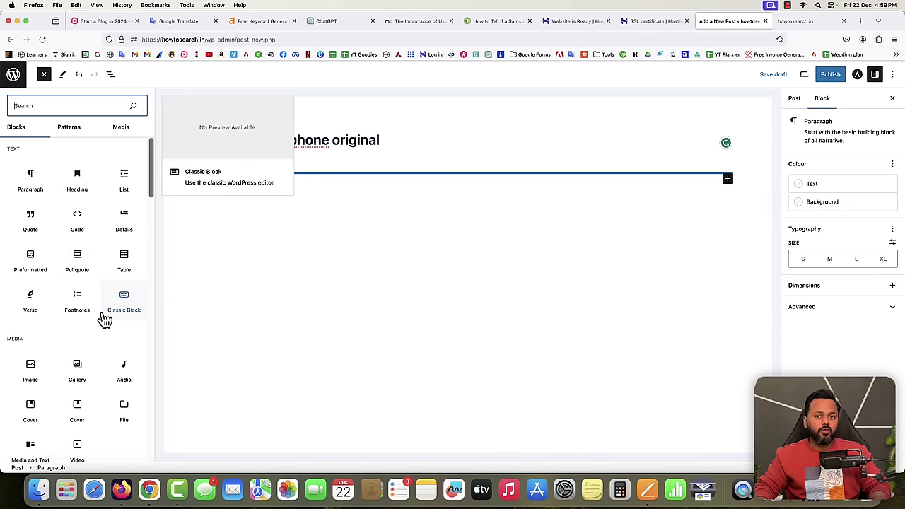
scroll(99, 320, "down", 1)
scroll(102, 321, "up", 2)
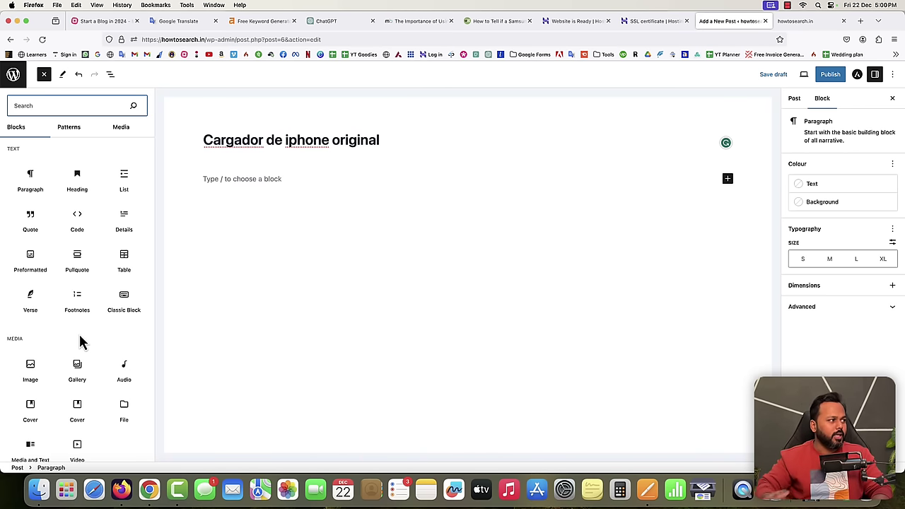
left_click(44, 74)
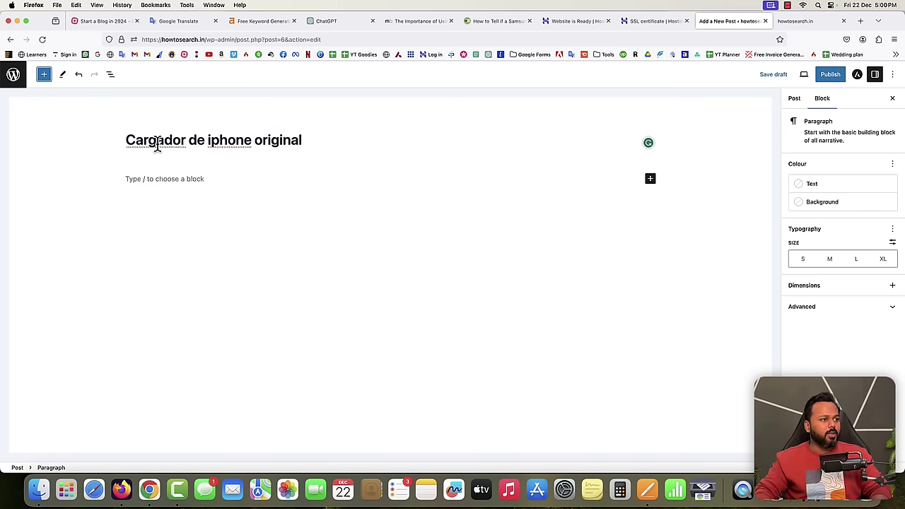
Step: Publish the "Cargador de iphone original" post and confirm the publication
left_click(831, 75)
left_click(818, 77)
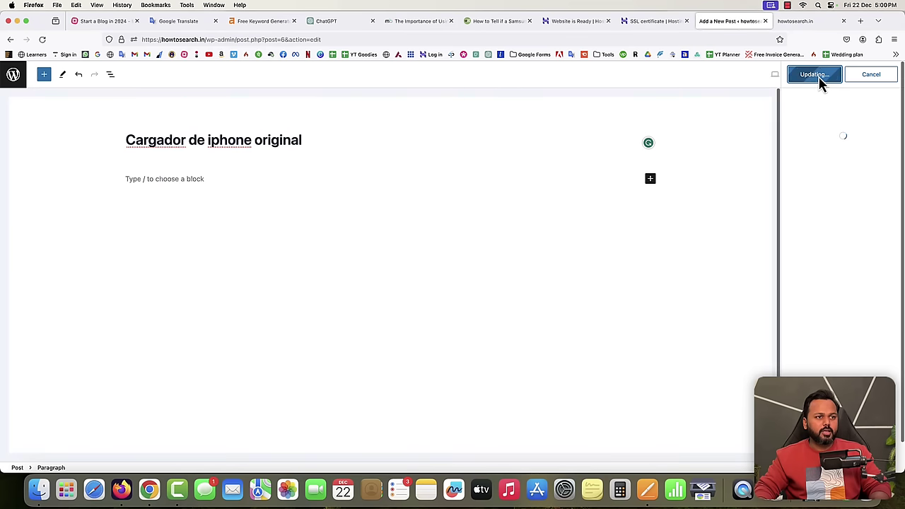
Step: Deactivate the Hostinger and Hostinger AI Assistant plugins among the site's installed plugins
left_click(14, 77)
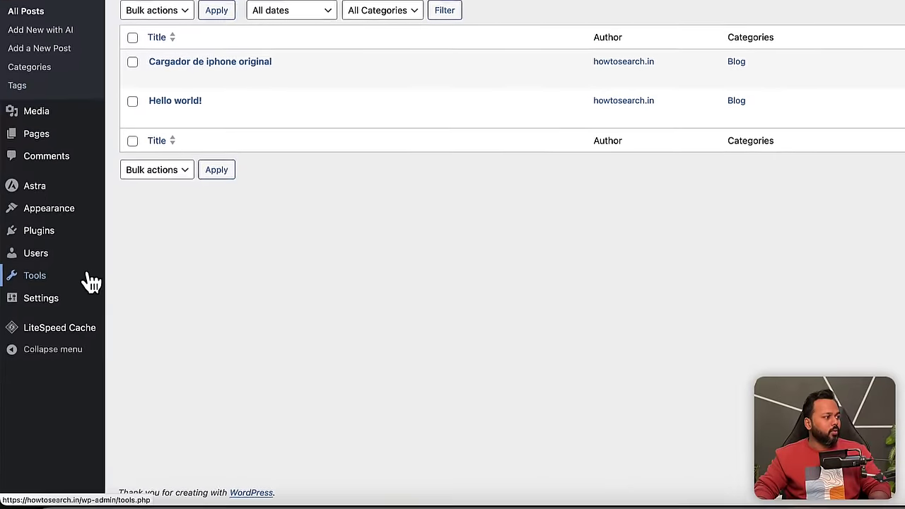
mouse_move(55, 232)
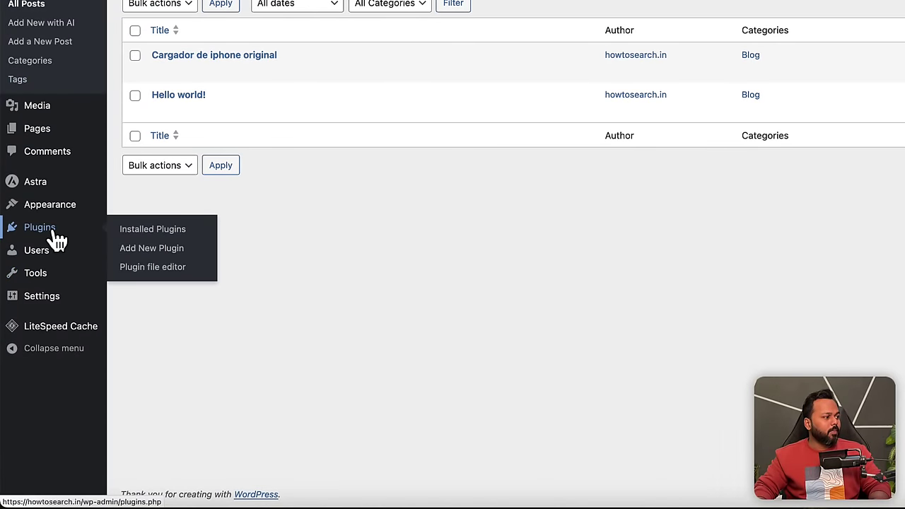
left_click(145, 239)
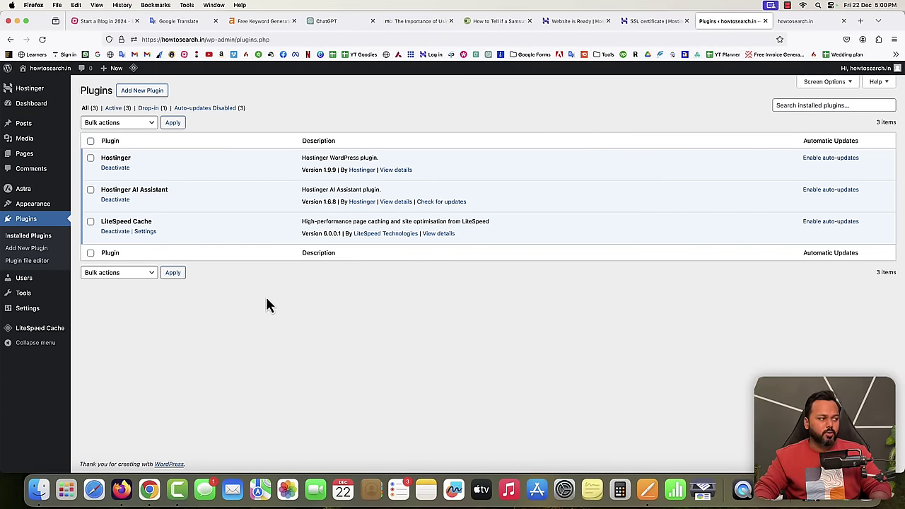
left_click(90, 158)
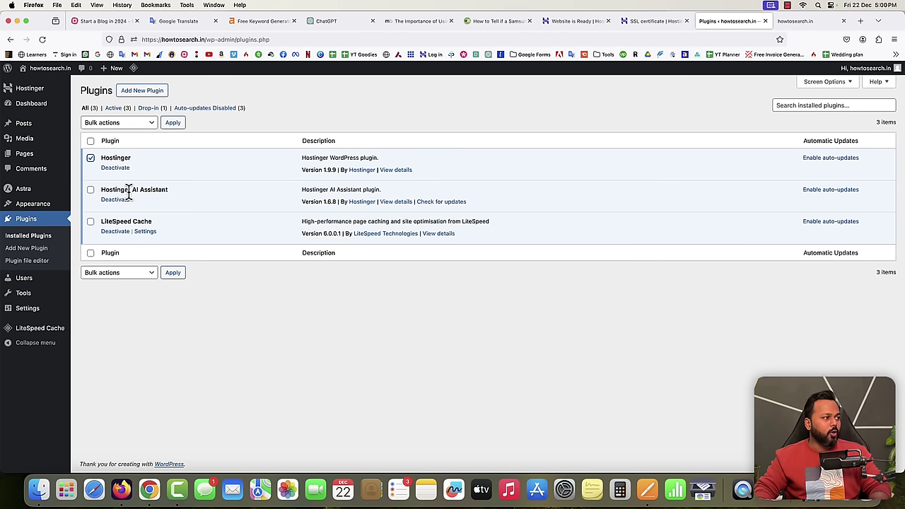
left_click(116, 168)
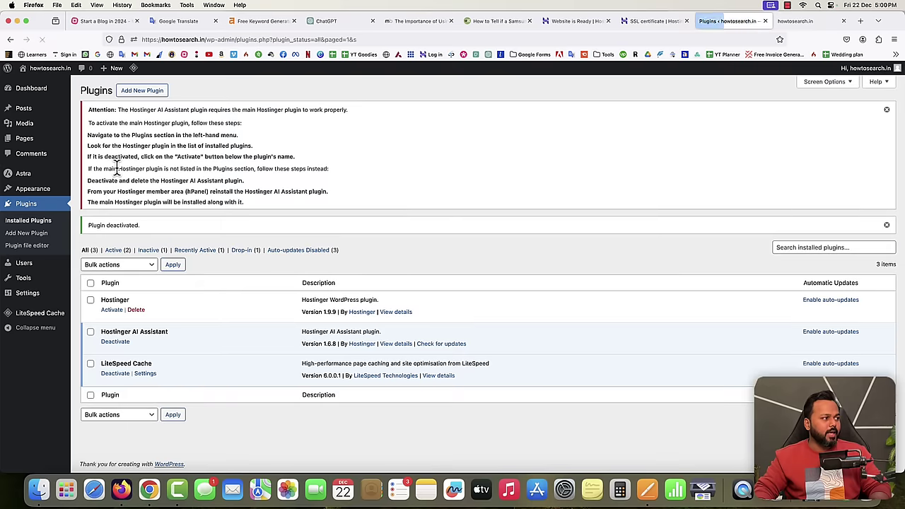
left_click(115, 342)
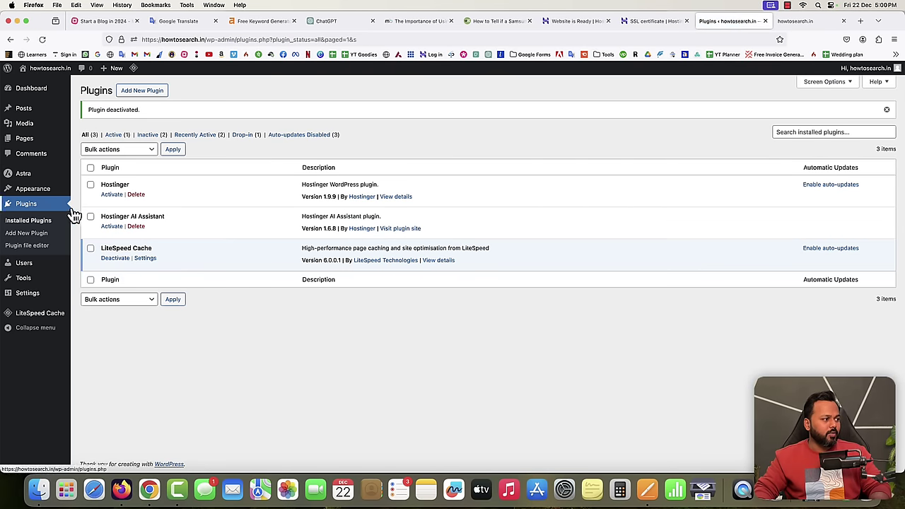
Step: Delete the deactivated Hostinger and Hostinger AI Assistant plugins and confirm both deletions
left_click(136, 194)
left_click(490, 280)
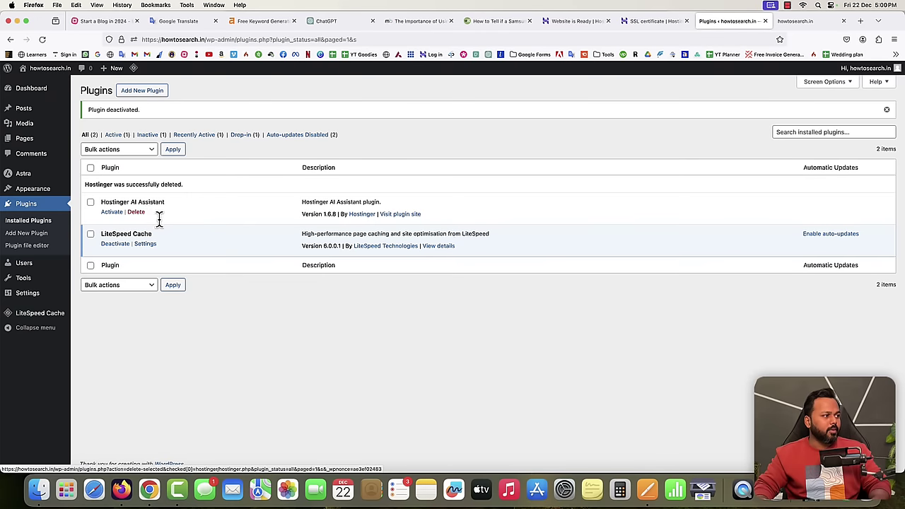
left_click(137, 213)
left_click(501, 306)
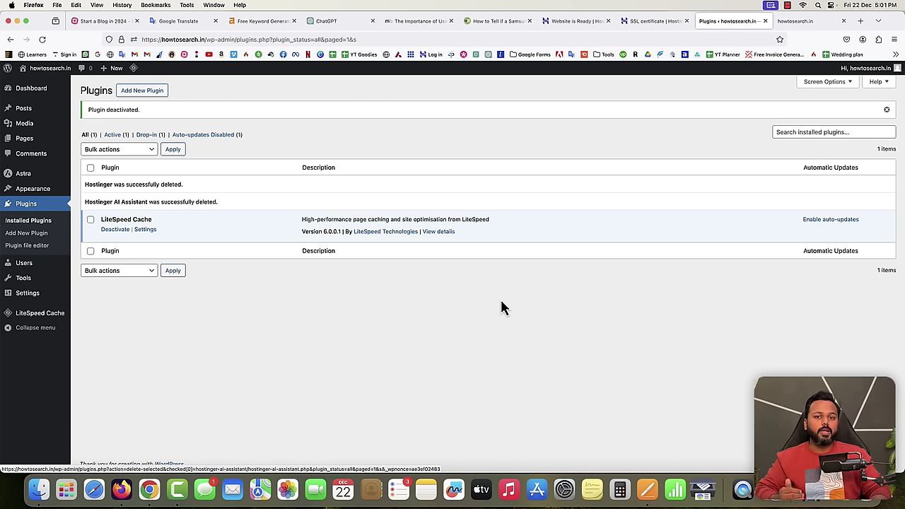
Step: Find the Disable Gutenberg plugin by Jeff Starr in the plugin directory, install it and activate it
left_click(141, 100)
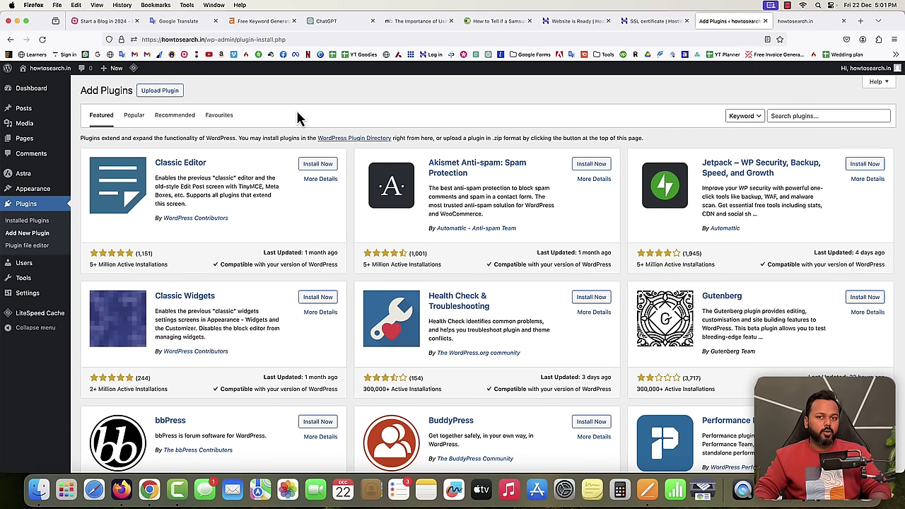
left_click(779, 117)
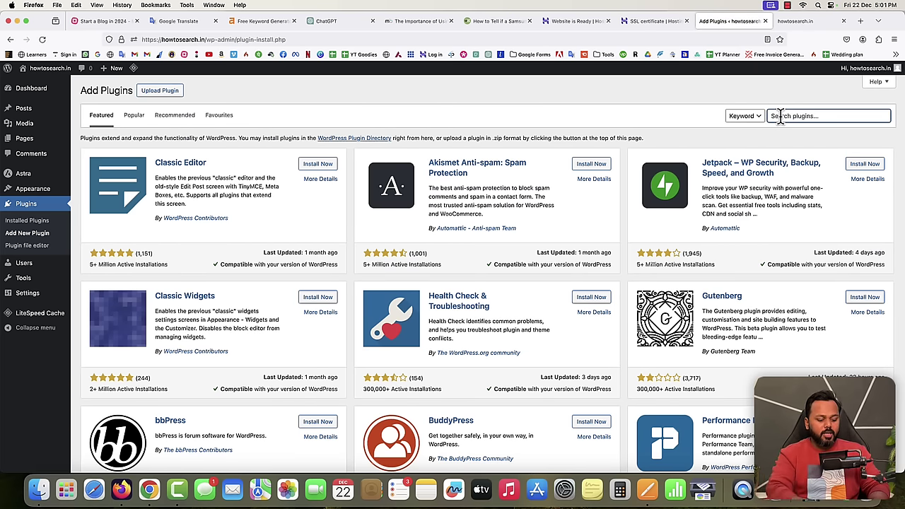
type("disable gutenberg")
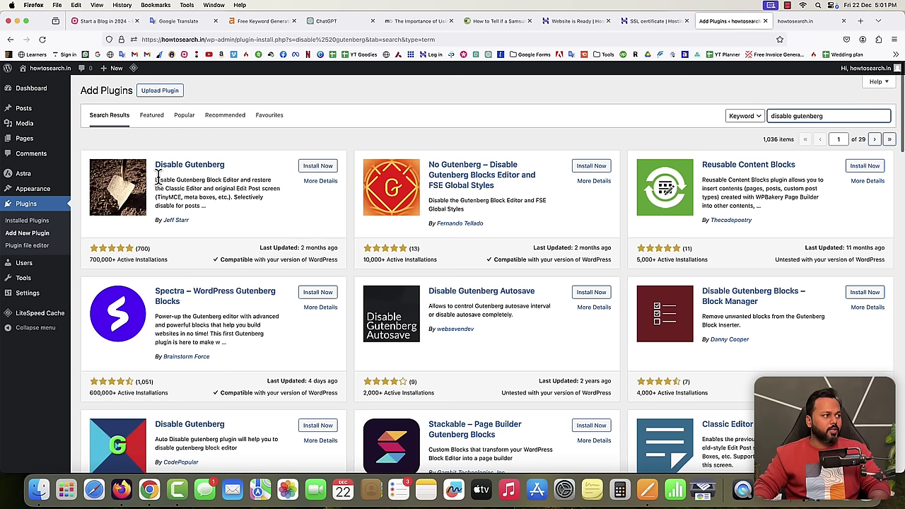
left_click(326, 169)
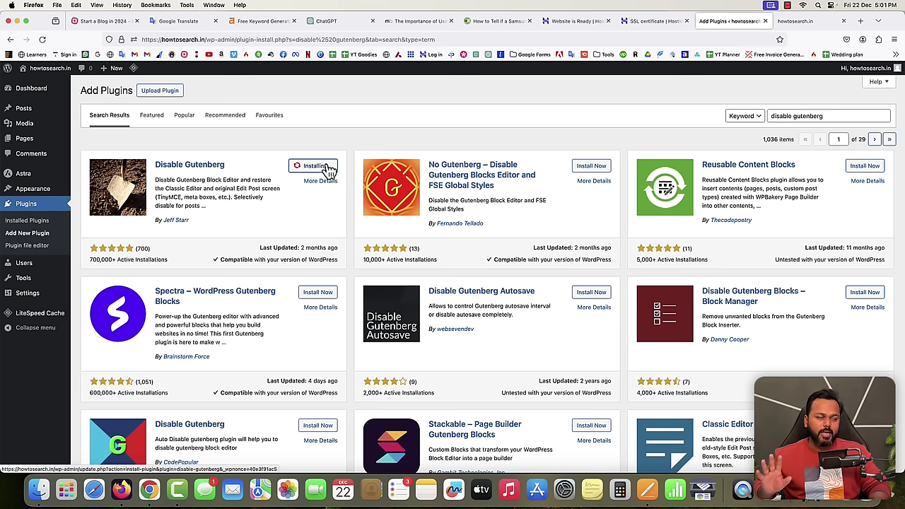
left_click(322, 167)
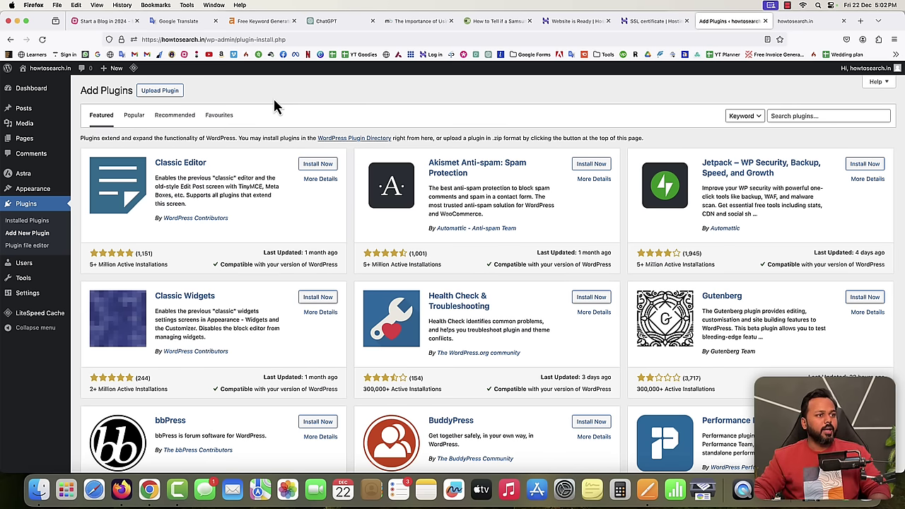
Step: Find the Elementor Website Builder plugin in the plugin directory, install it and activate it
left_click(780, 117)
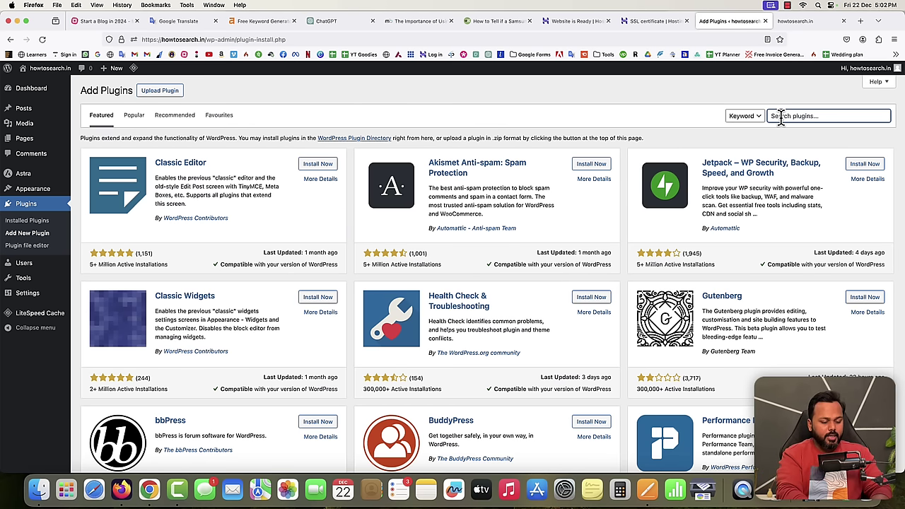
type("elementor")
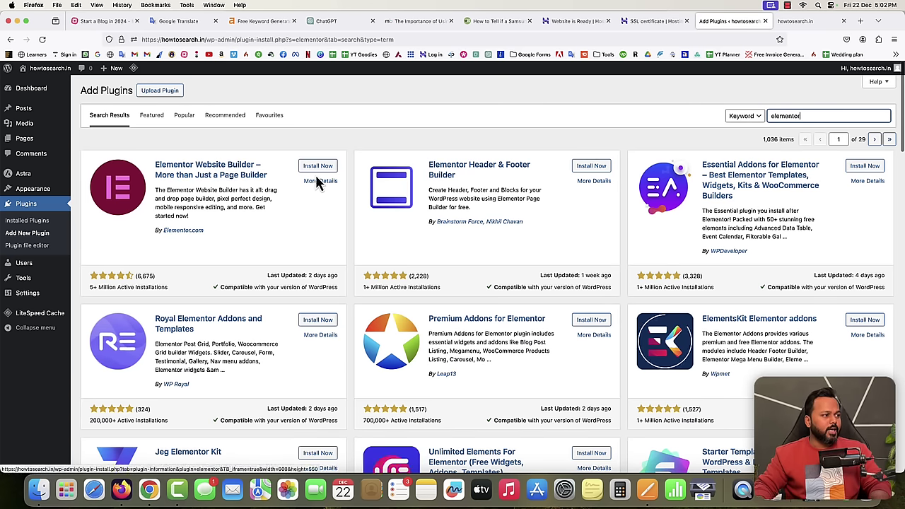
left_click(319, 167)
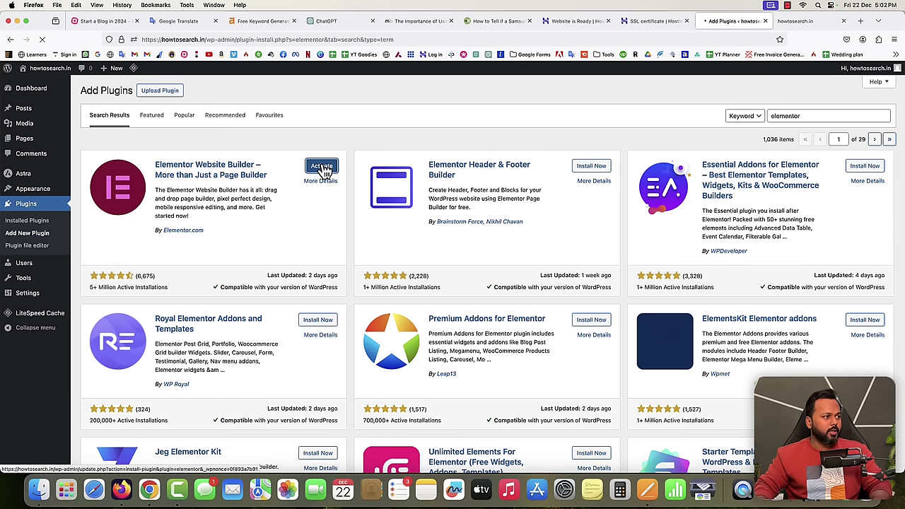
left_click(321, 167)
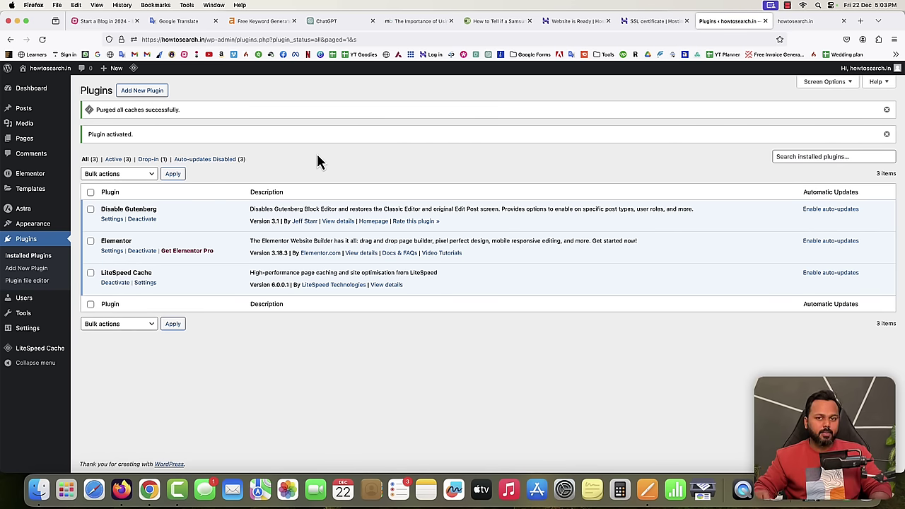
Step: Upload elementor-pro.3.18.1.zip from the Giveaway folder as a new plugin, install it and activate it
left_click(141, 96)
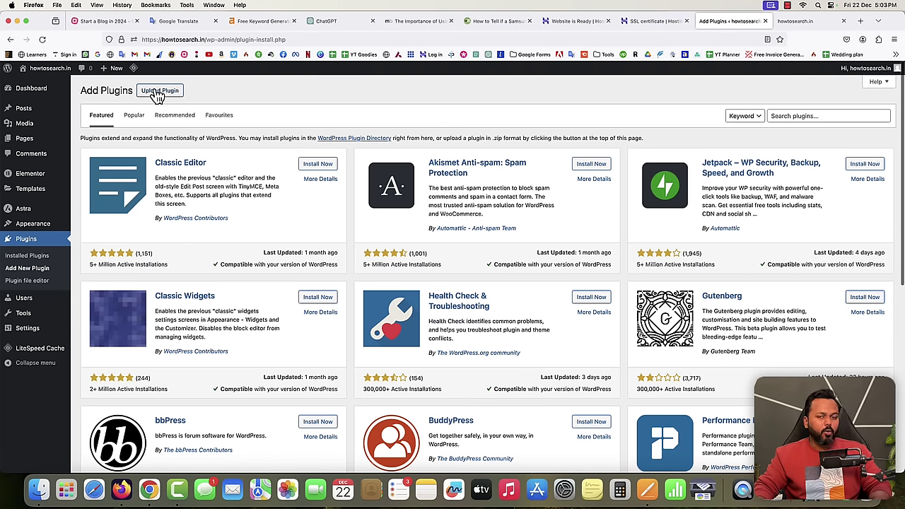
left_click(163, 91)
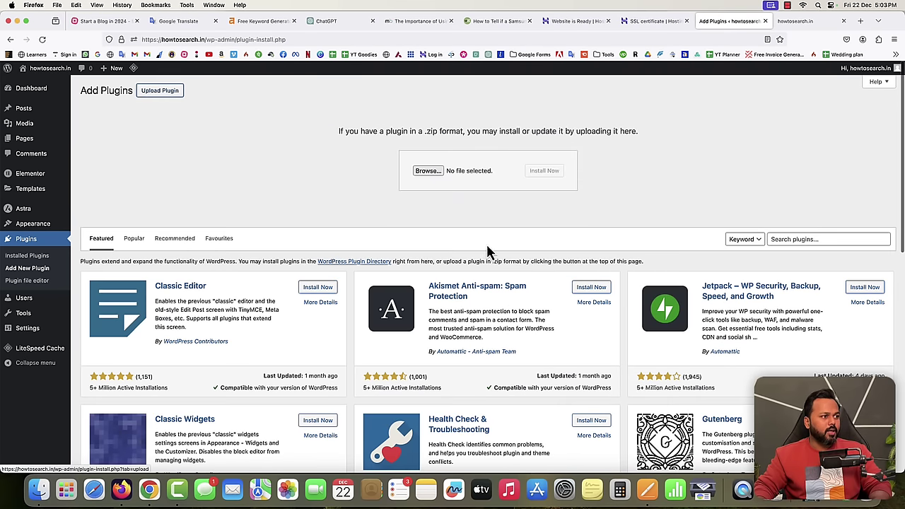
left_click(428, 171)
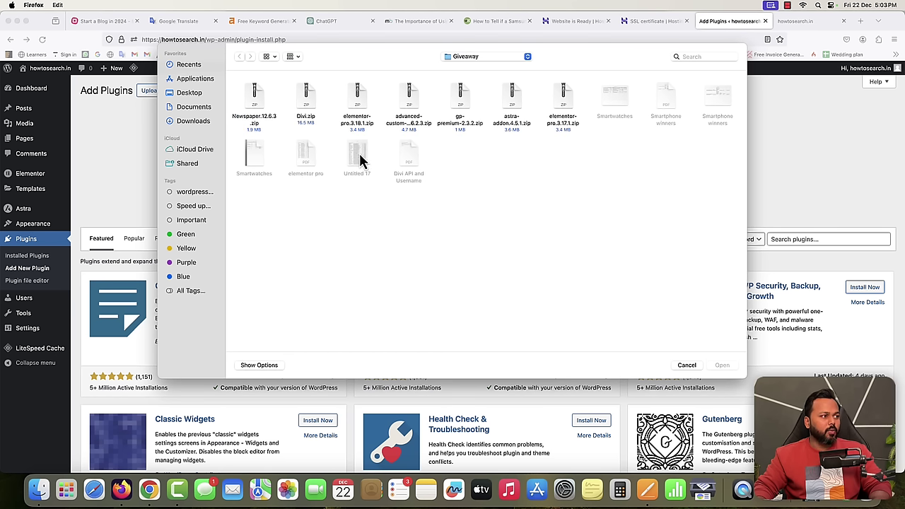
left_click(359, 106)
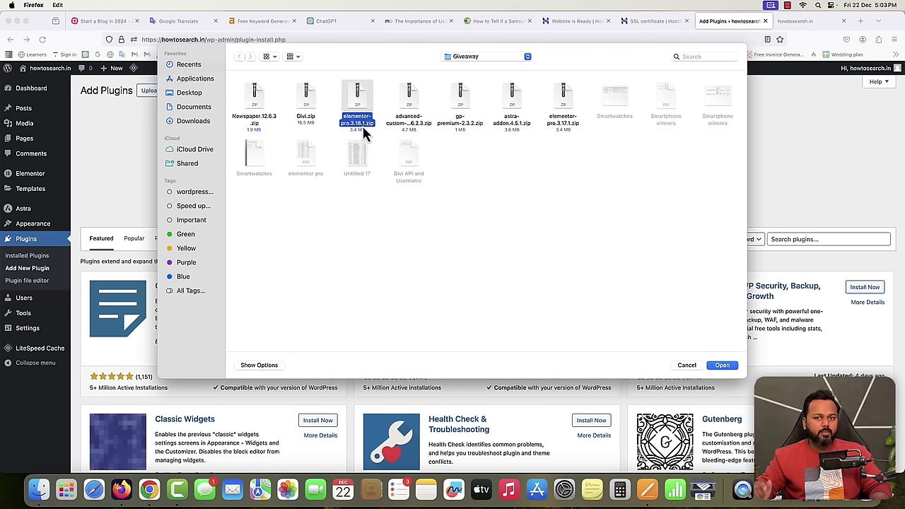
left_click(723, 365)
left_click(546, 174)
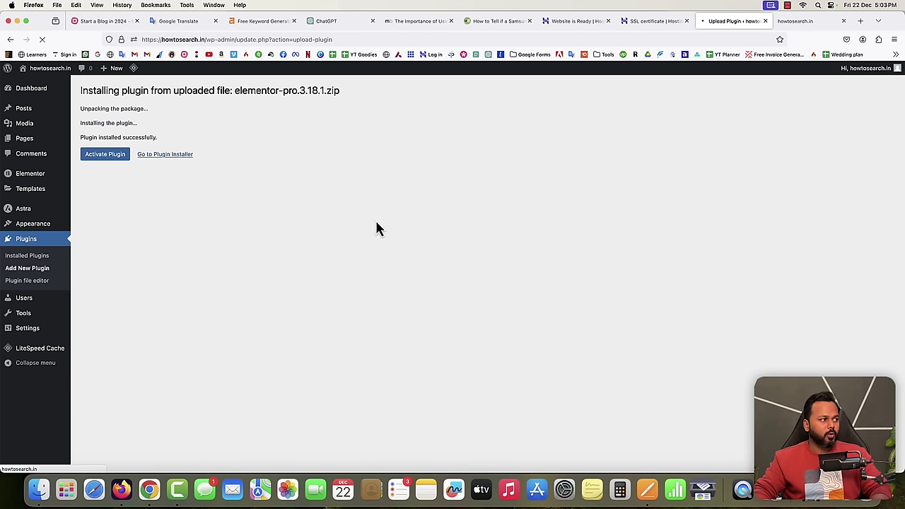
left_click(105, 154)
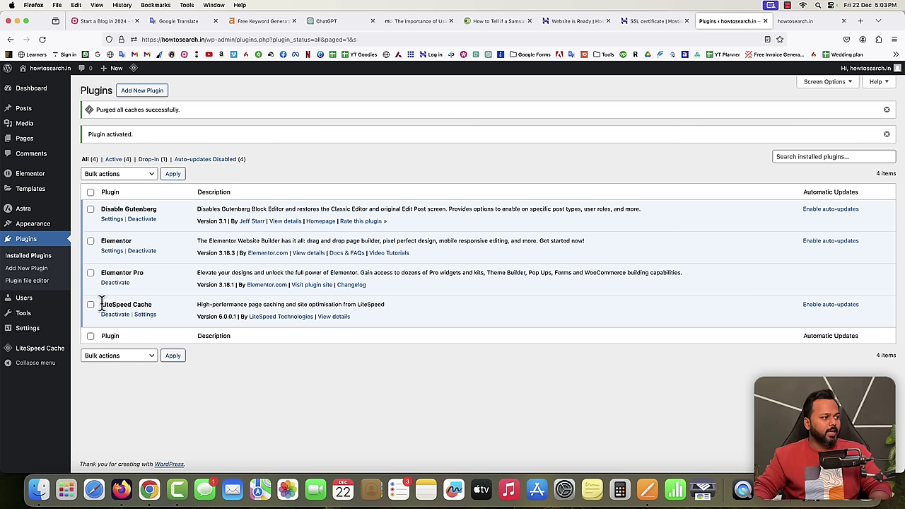
left_click_drag(101, 304, 144, 303)
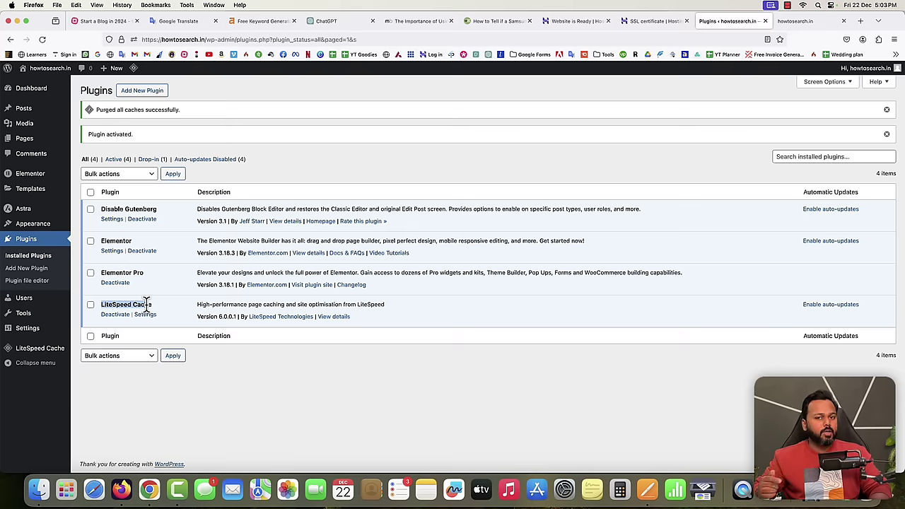
left_click(132, 304)
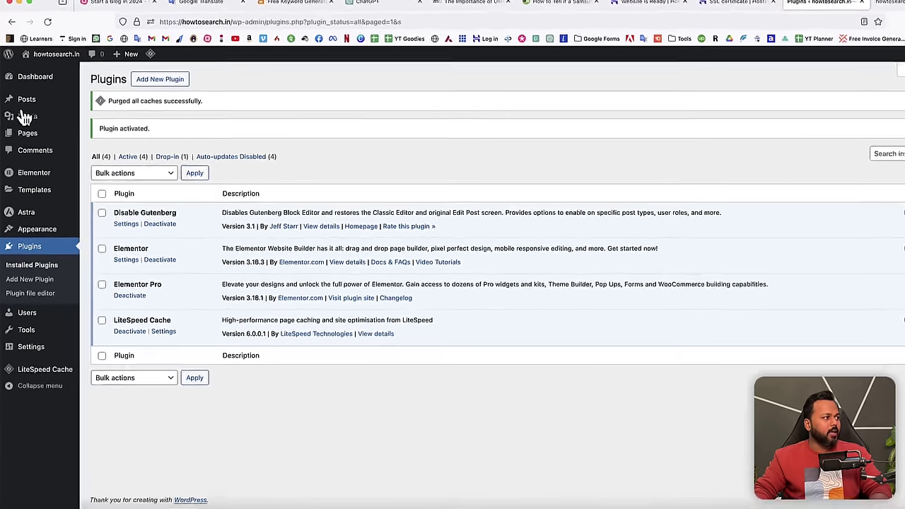
Step: Move the default "Hello world!" post to the bin from the list of all posts
mouse_move(19, 110)
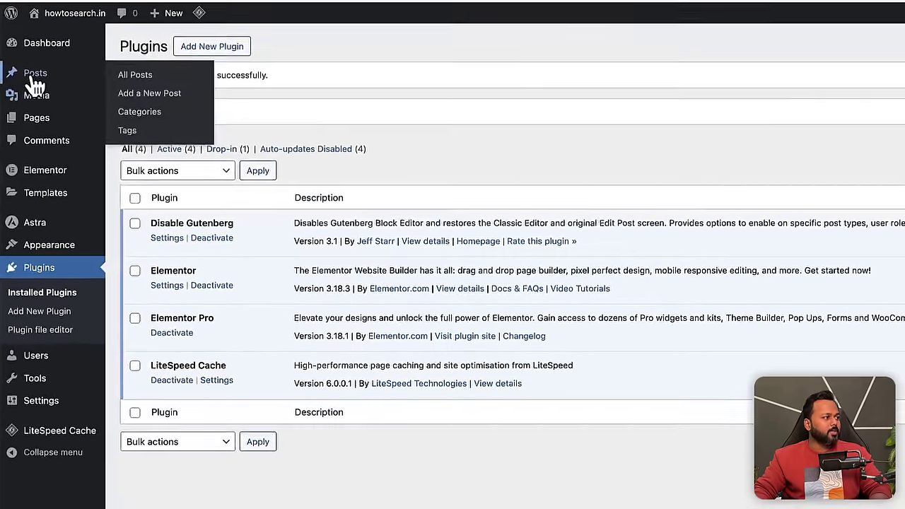
left_click(137, 74)
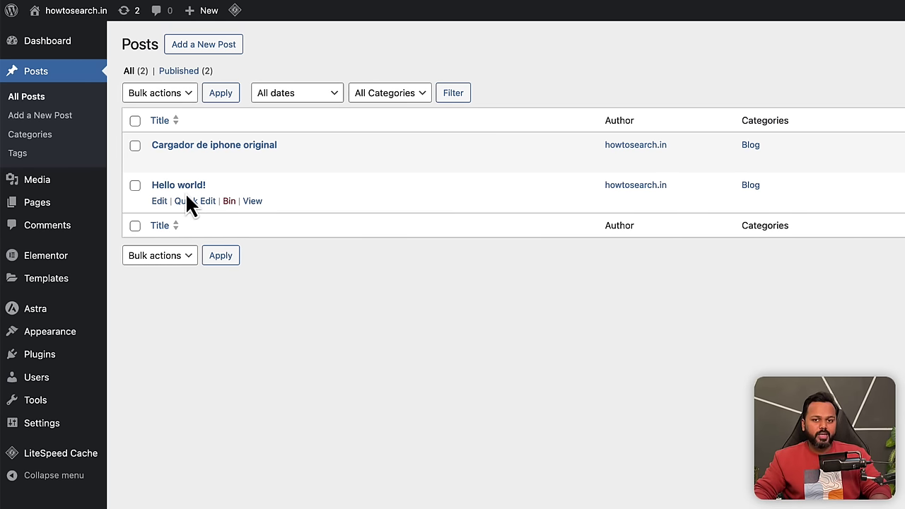
left_click(229, 202)
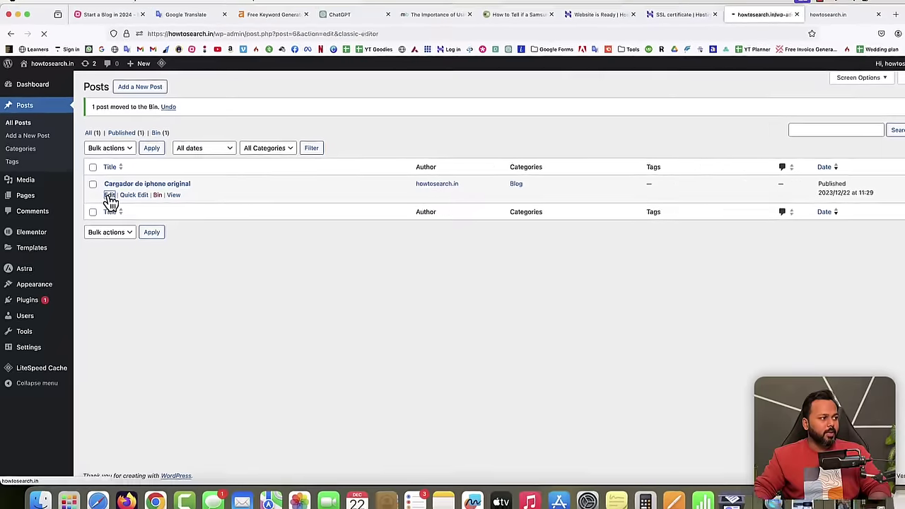
Step: Open the "Cargador de iphone original" post for editing with Elementor and dismiss the Elementor AI notification
left_click(159, 202)
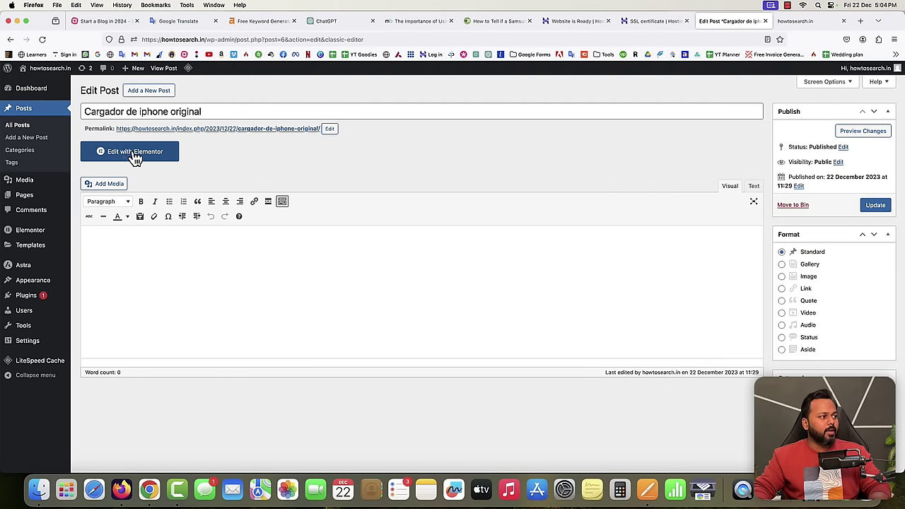
left_click(135, 154)
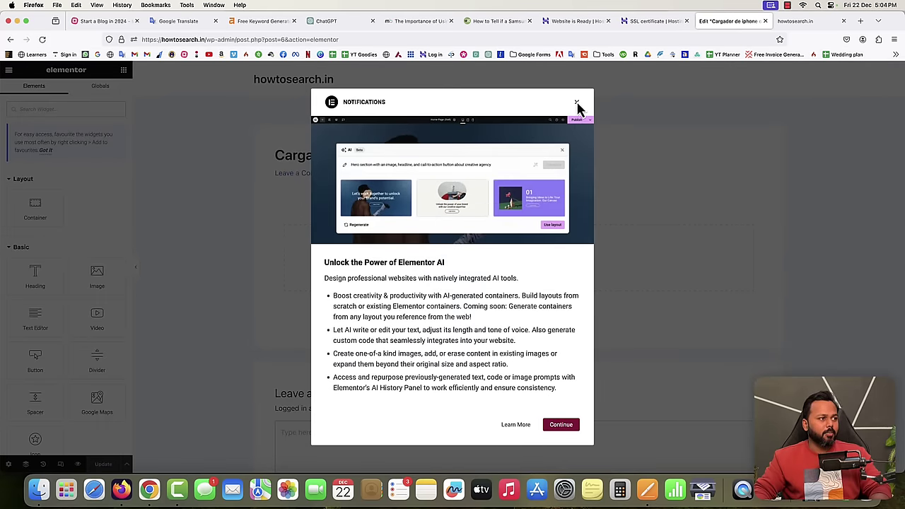
left_click(576, 103)
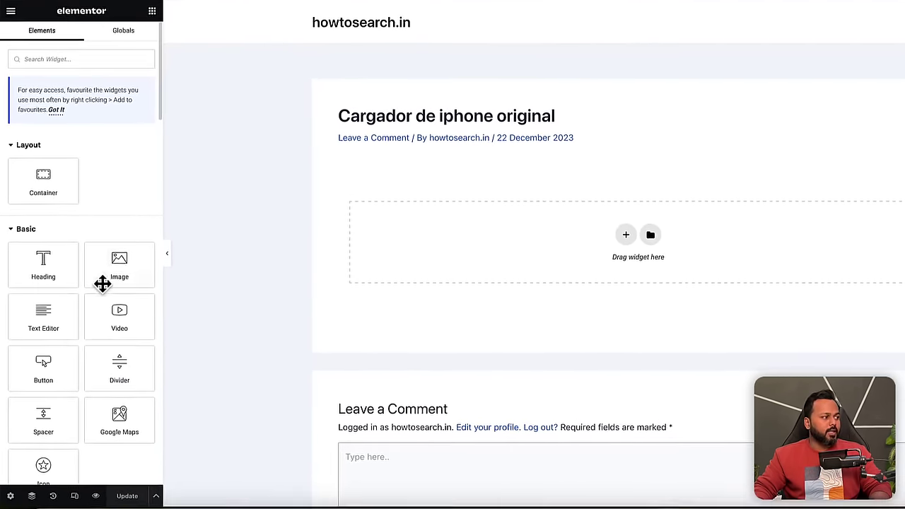
Step: Look through the Layout, Basic and Pro widgets that Elementor offers for building the post
scroll(74, 279, "down", 4)
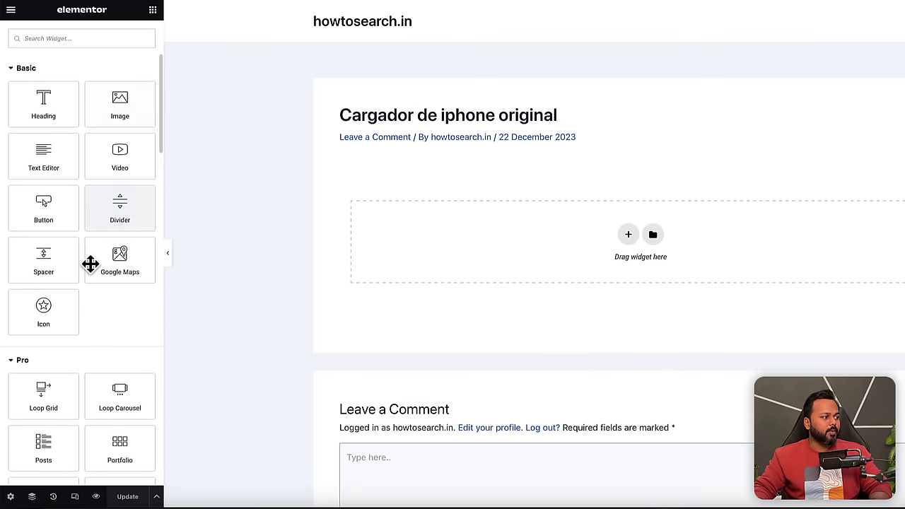
scroll(90, 264, "down", 1)
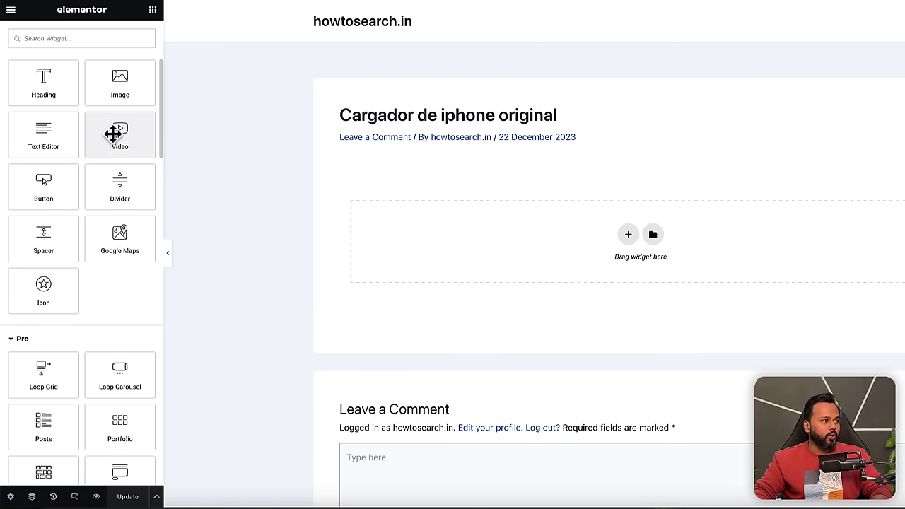
scroll(104, 241, "down", 3)
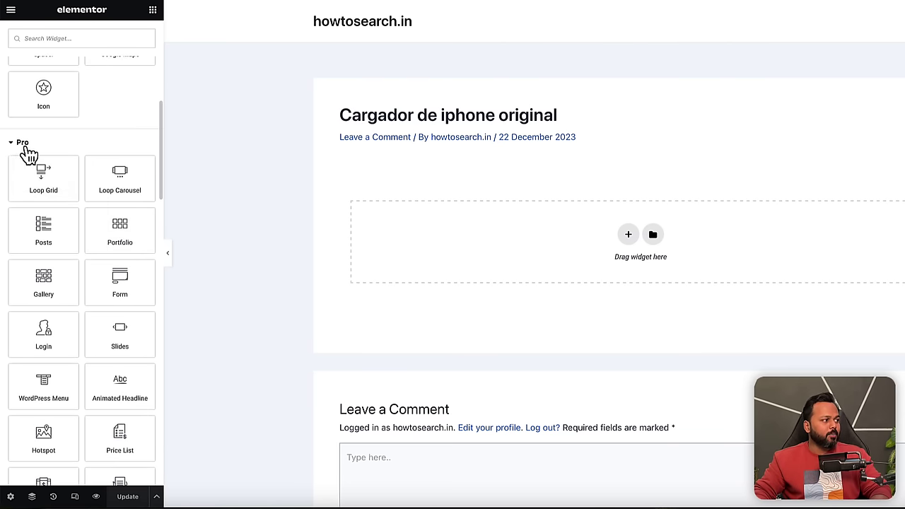
scroll(113, 195, "down", 1)
scroll(106, 202, "down", 1)
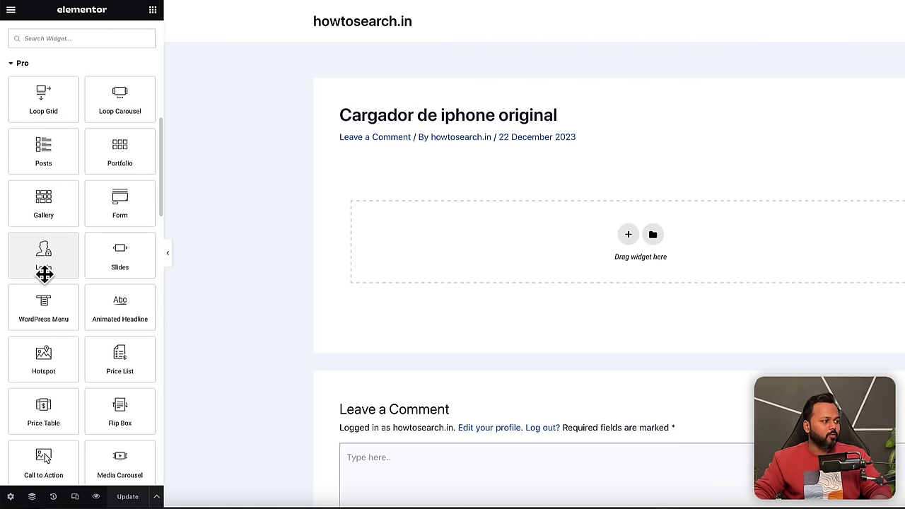
scroll(113, 272, "down", 1)
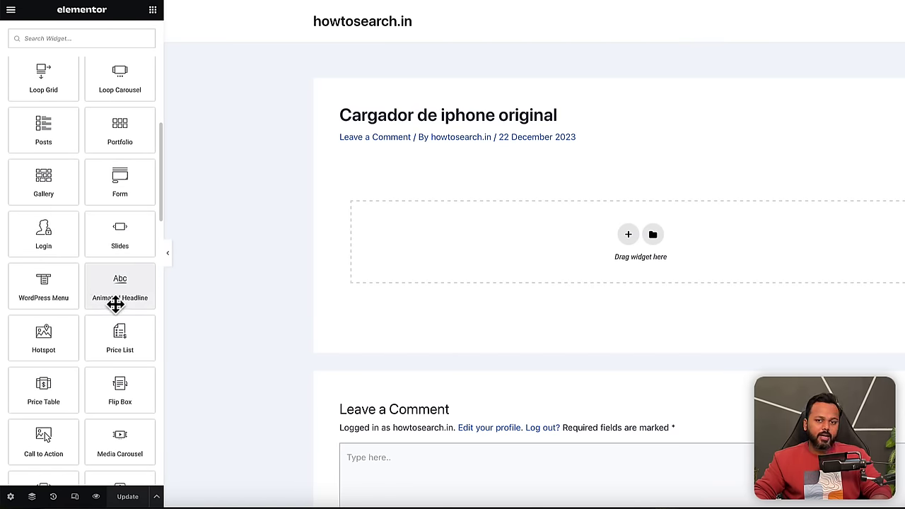
scroll(116, 303, "down", 5)
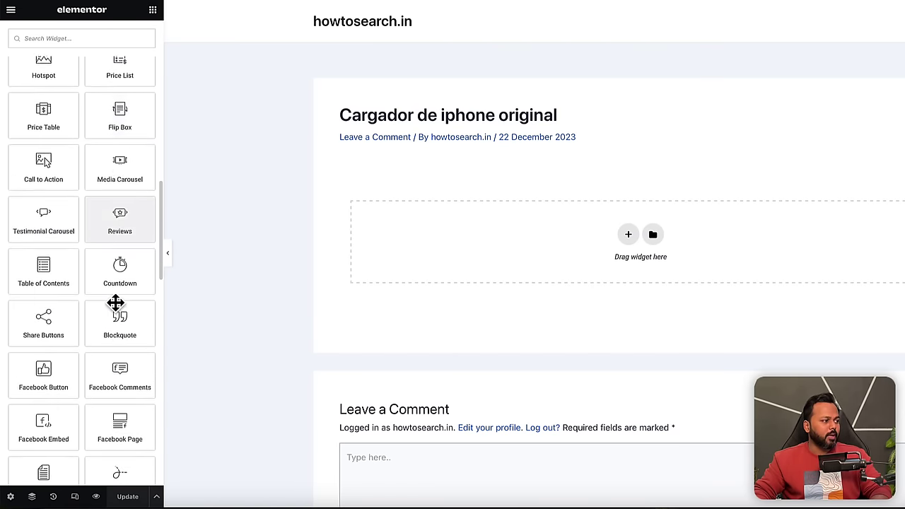
scroll(117, 307, "up", 8)
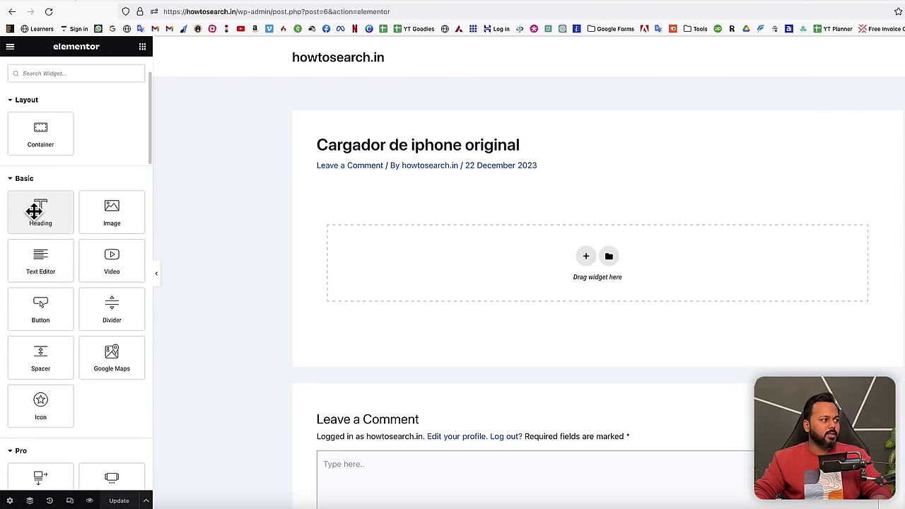
Step: Add a Heading widget below the post title and copy "importancia de un cargador original" from the first point of the ChatGPT outline
left_click_drag(35, 208, 360, 254)
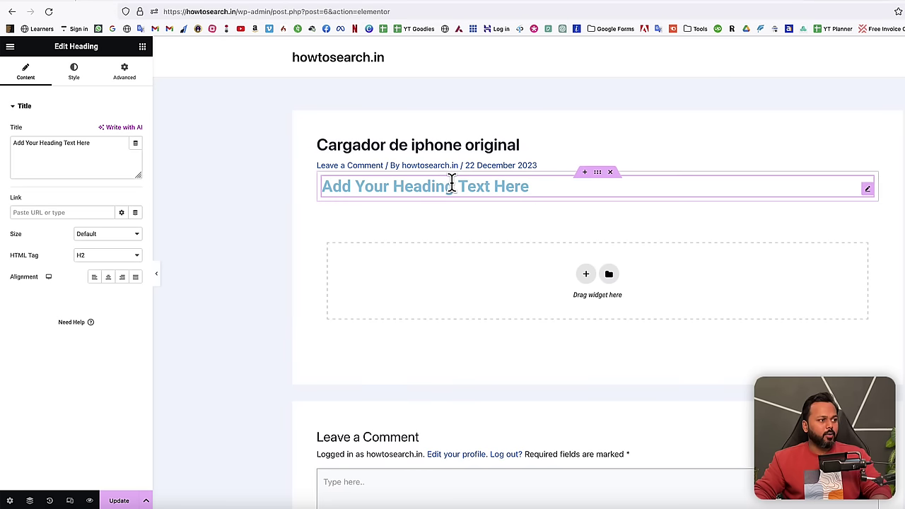
left_click_drag(99, 141, 12, 141)
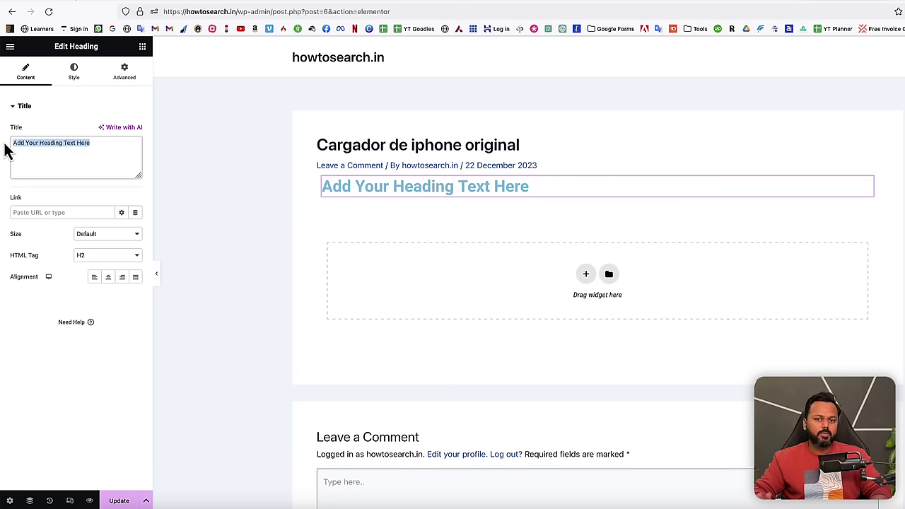
left_click(372, 3)
scroll(422, 159, "up", 10)
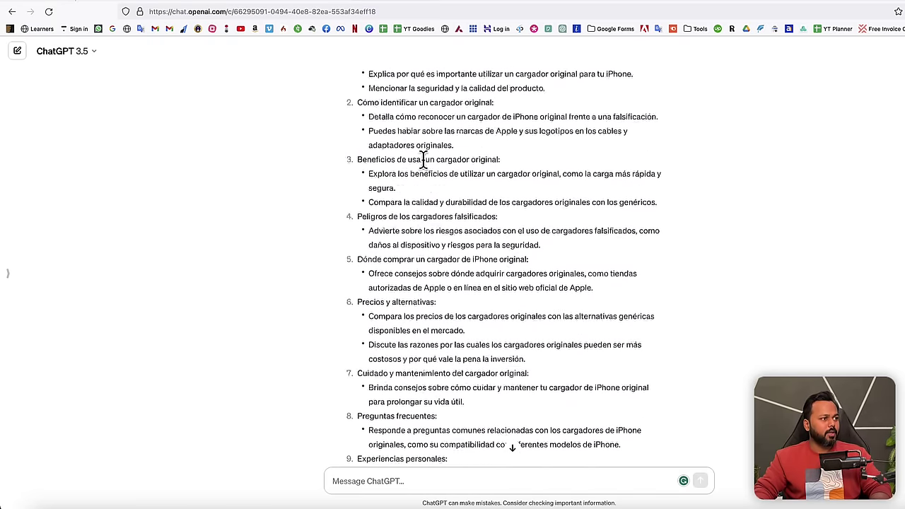
scroll(422, 159, "up", 4)
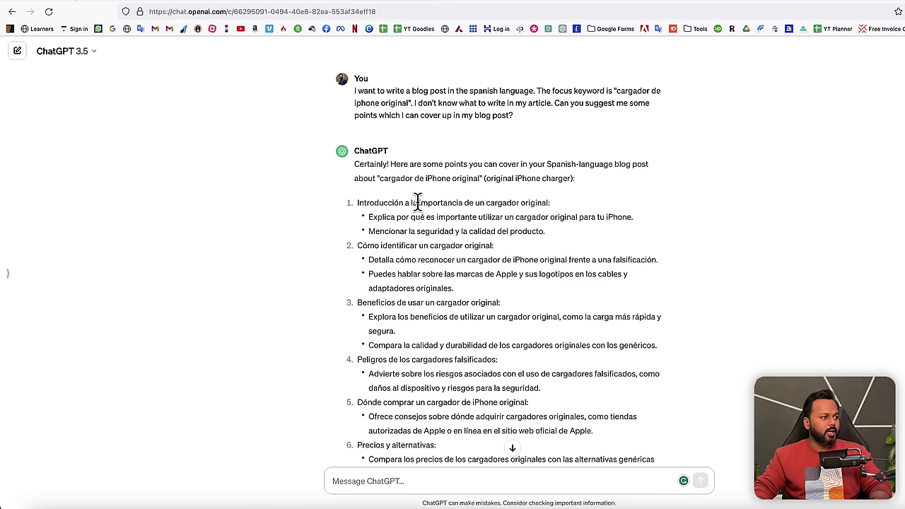
left_click_drag(419, 201, 545, 202)
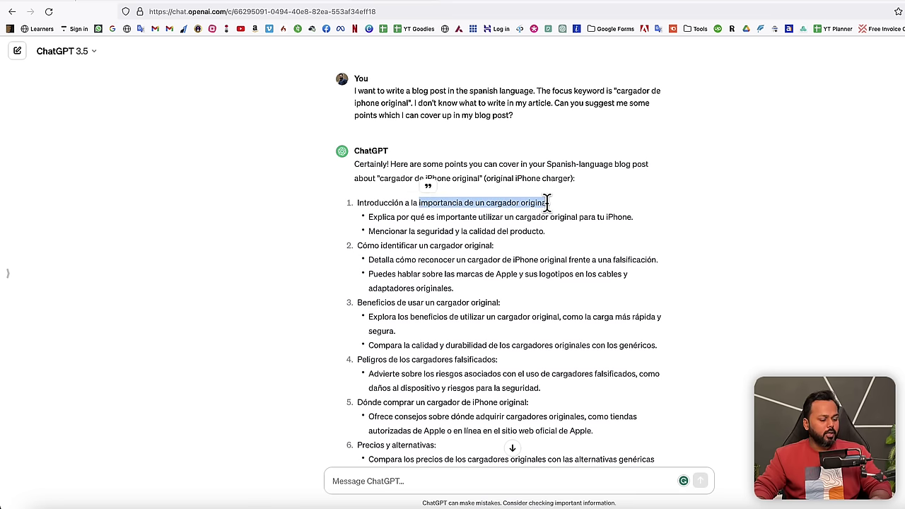
left_click(831, 4)
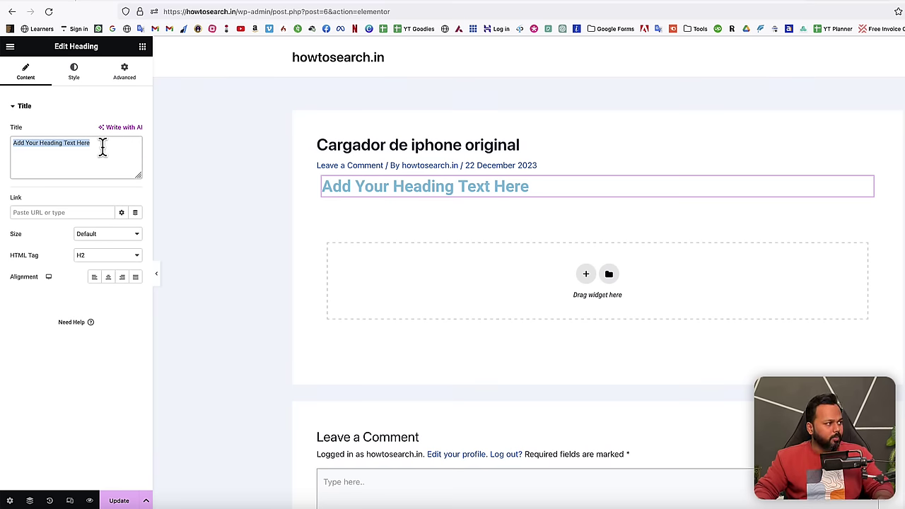
Step: Replace the heading's placeholder text with the copied phrase, capitalised as "Importancia de un cargador original"
type("importancia de un cargador original")
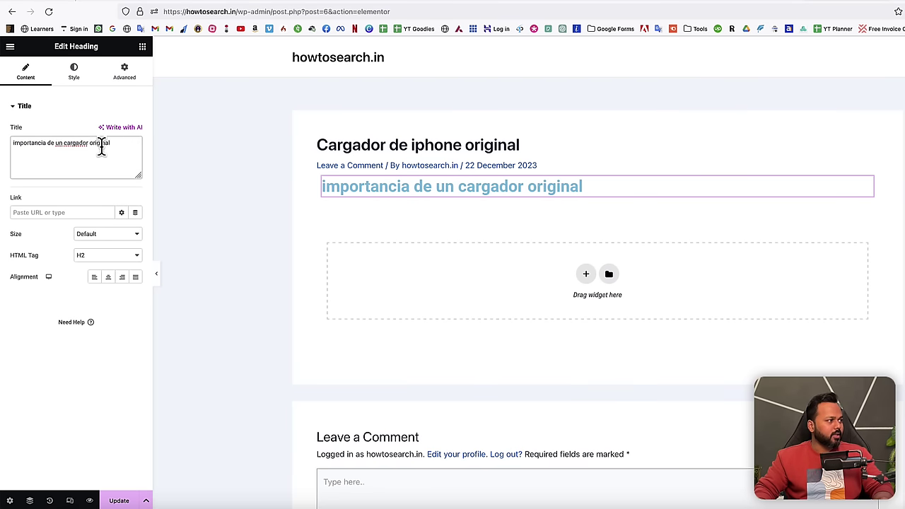
left_click(16, 143)
key("BackSpace")
type("I")
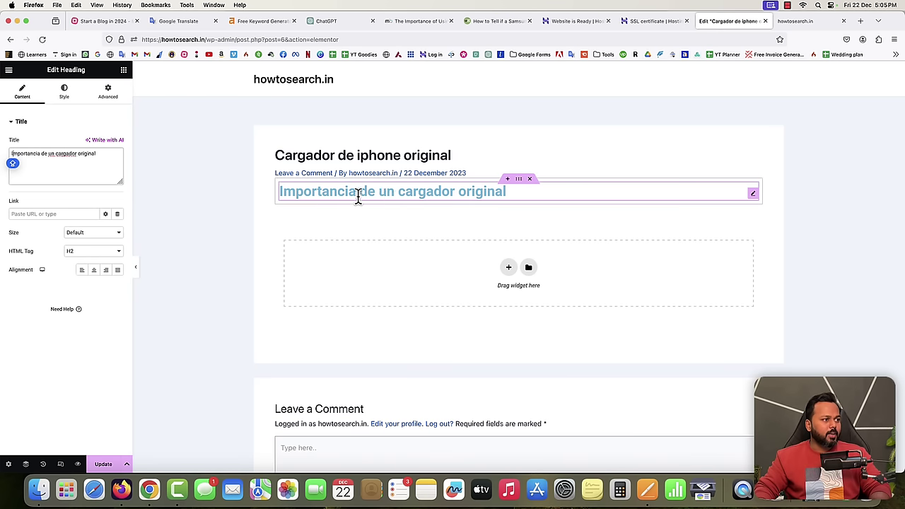
Step: Try several text colours on the heading and settle on dark grey #333333
left_click(64, 92)
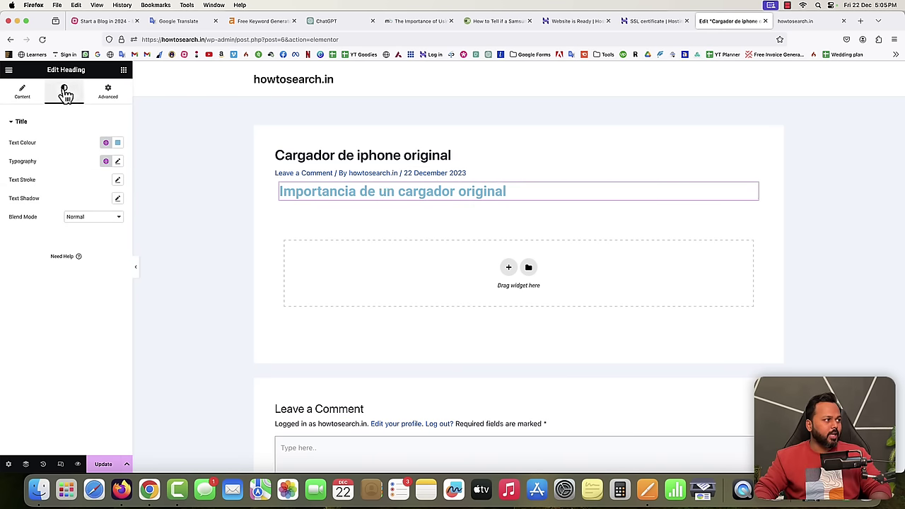
left_click(117, 142)
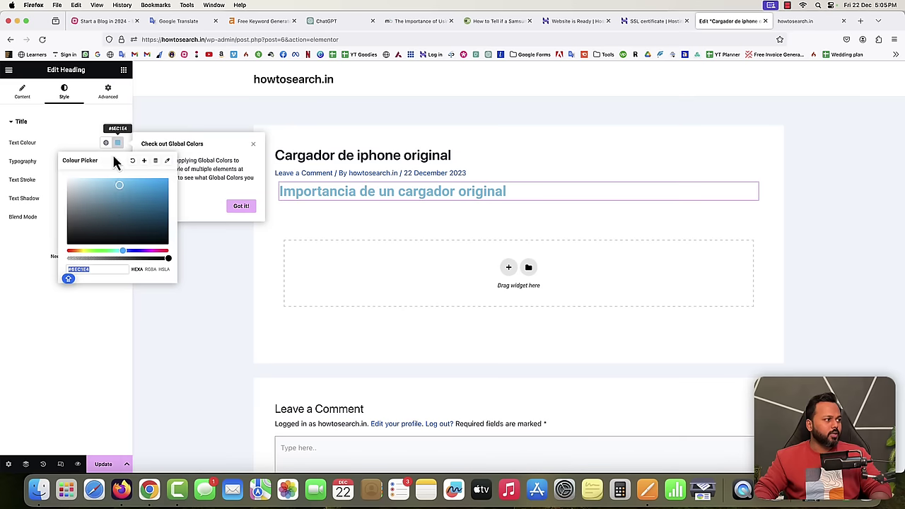
left_click_drag(99, 212, 64, 242)
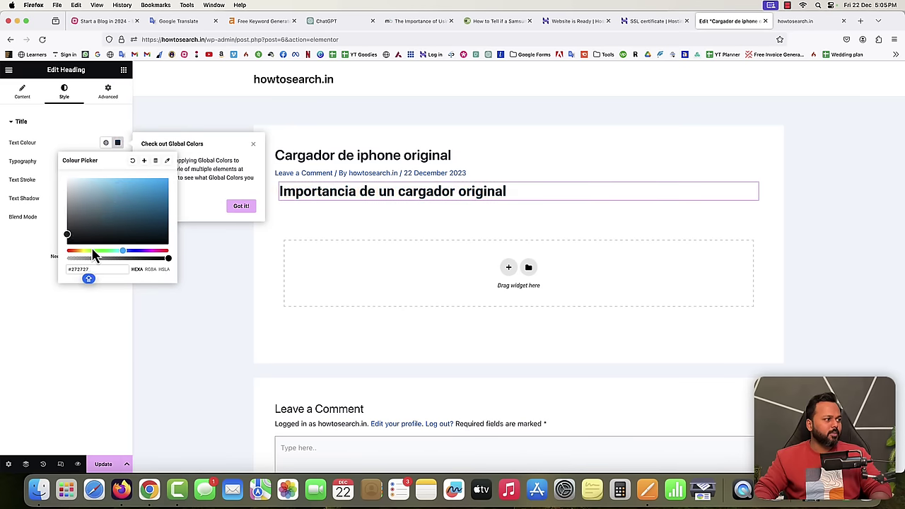
left_click(116, 201)
left_click_drag(128, 253, 74, 253)
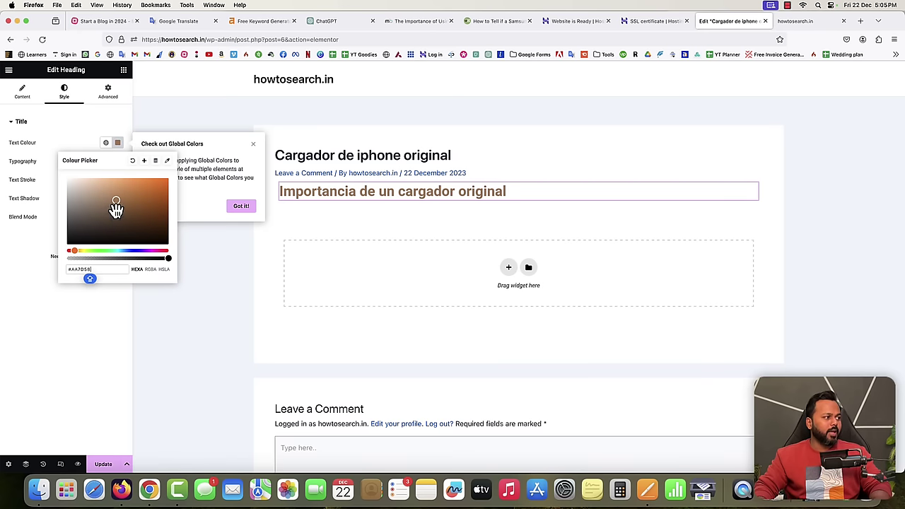
left_click_drag(115, 203, 64, 235)
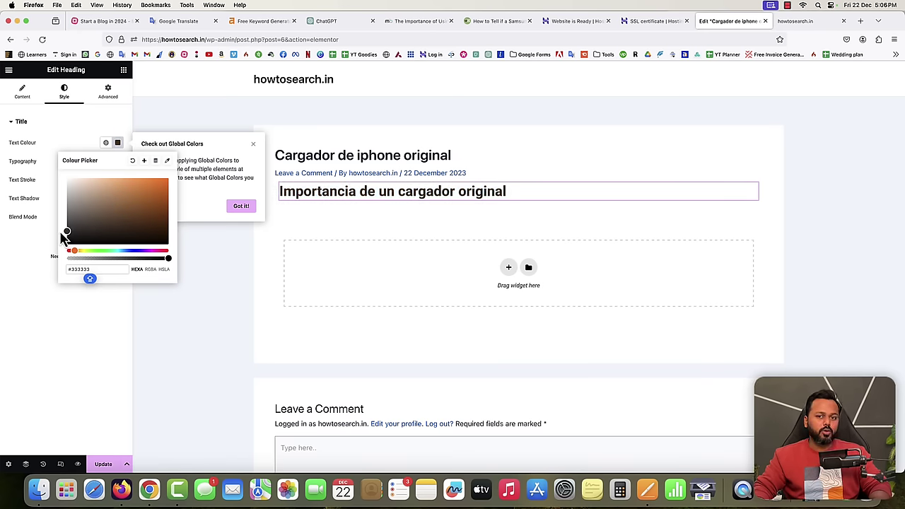
left_click(30, 242)
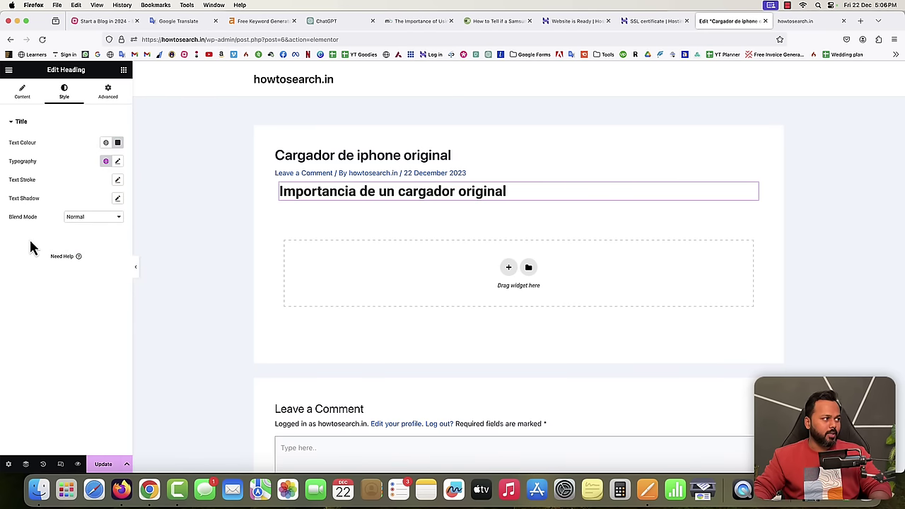
Step: Reduce the heading's font size to just under 28 px and try weights 700, 800 and 300 before settling on 600 (Semi Bold)
left_click(117, 161)
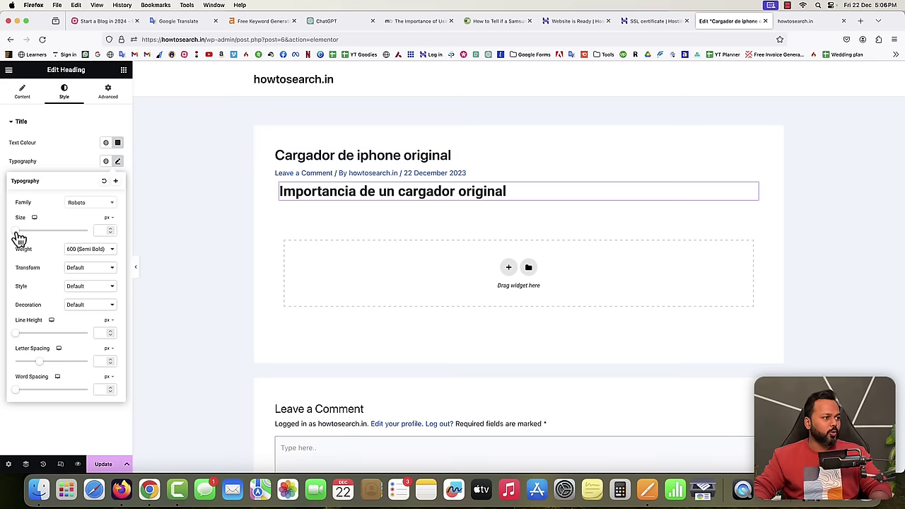
mouse_move(18, 236)
left_mouse_down()
mouse_move(45, 240)
mouse_move(27, 239)
left_mouse_up()
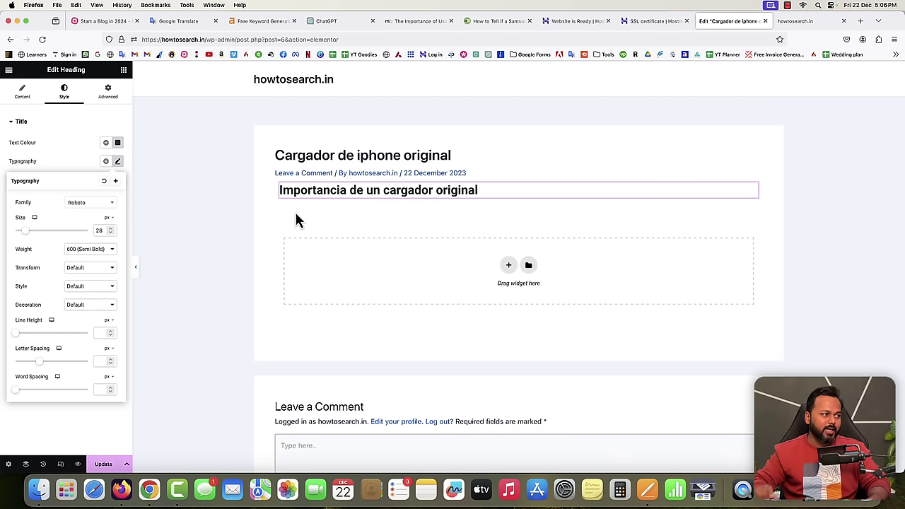
left_click(77, 253)
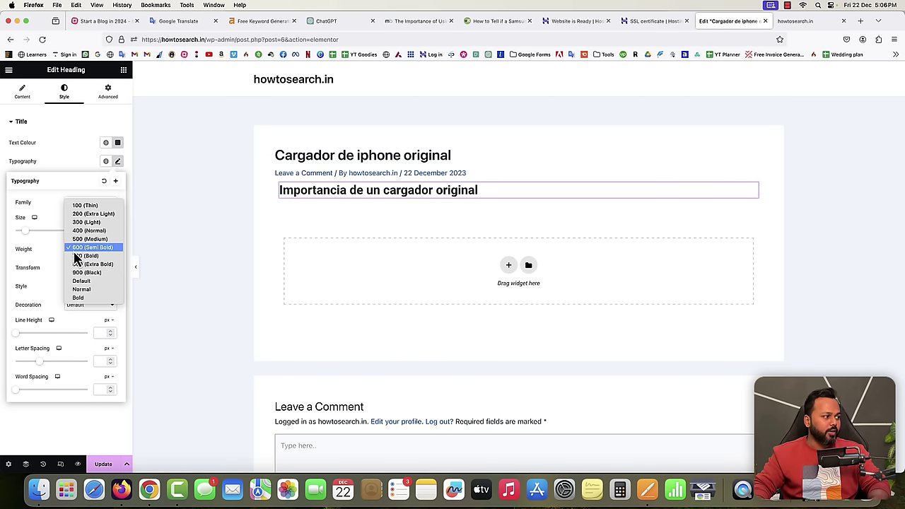
left_click(79, 263)
left_click(79, 255)
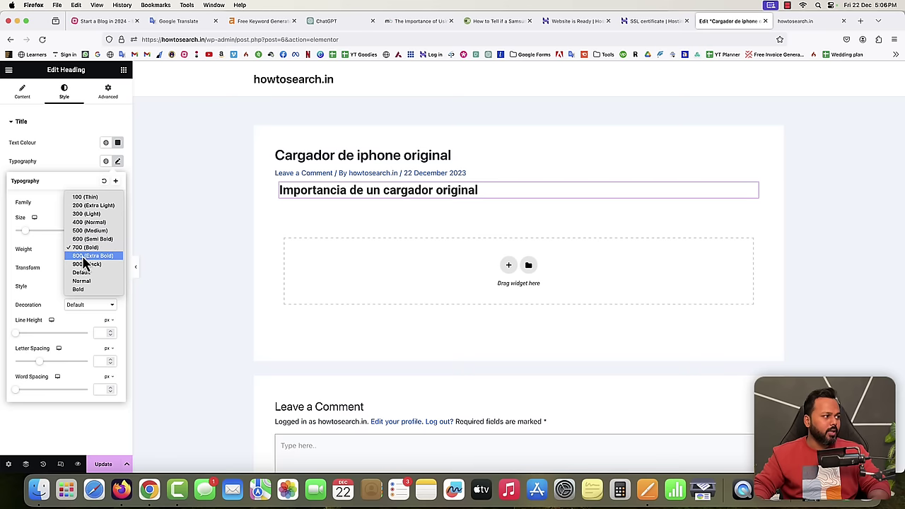
left_click(83, 265)
left_click(85, 253)
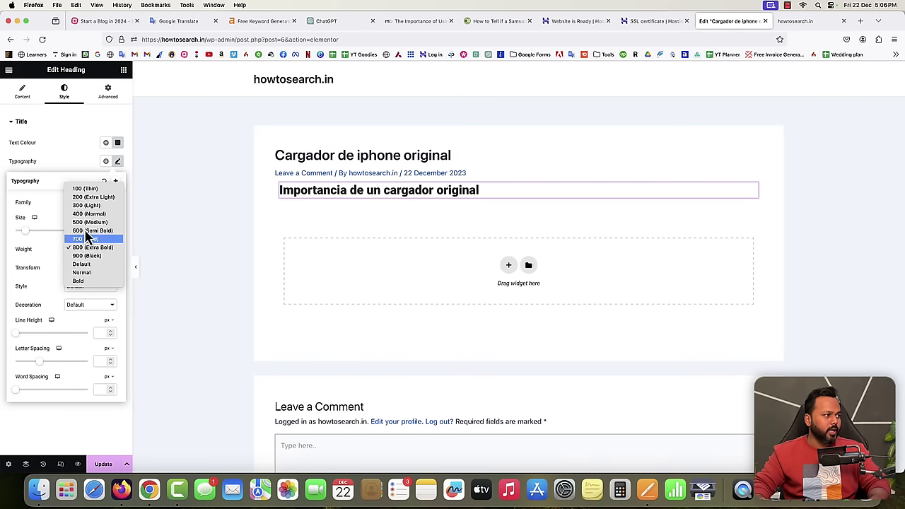
left_click(84, 207)
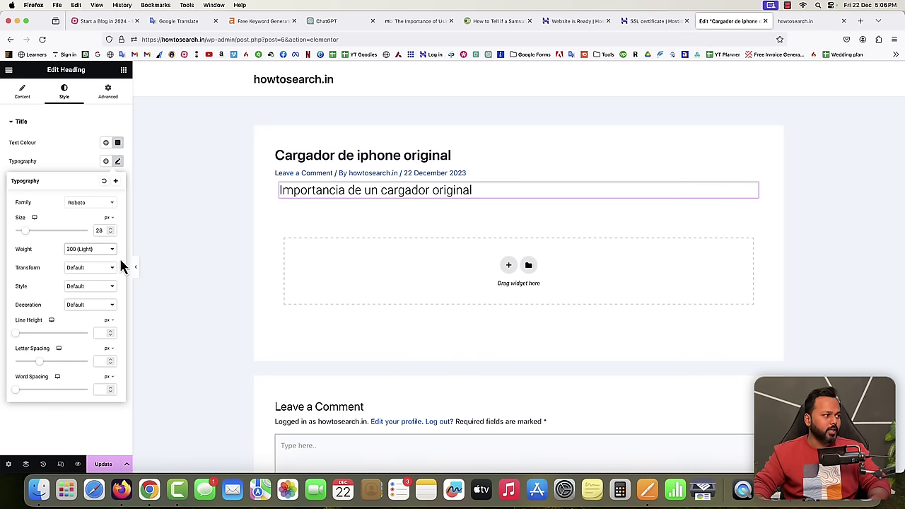
left_click(99, 252)
left_click(89, 273)
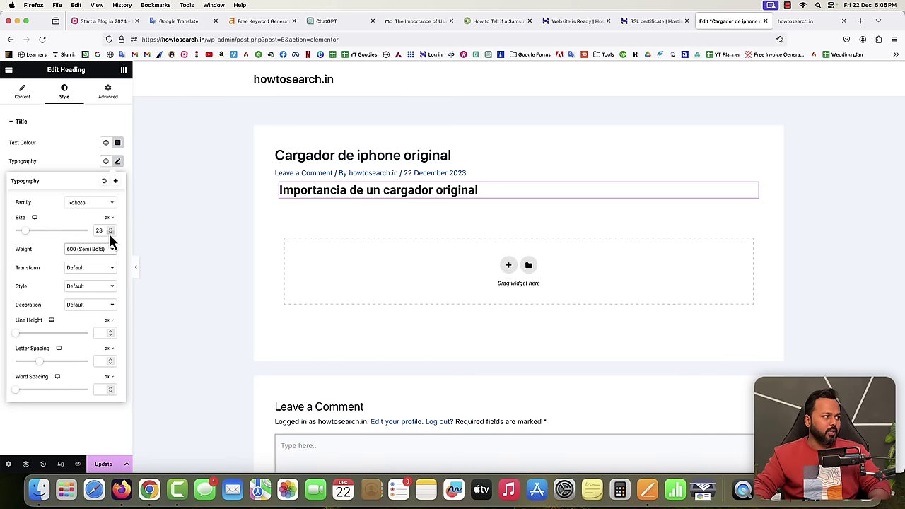
left_click(109, 233)
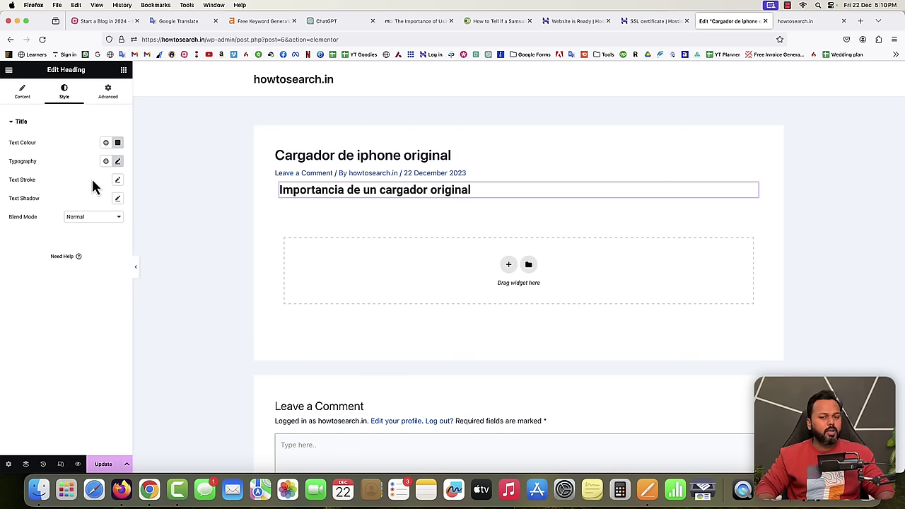
Step: Switch to the Pages draft and copy all paragraphs under "Importance of using the Original Charger"
left_click(646, 489)
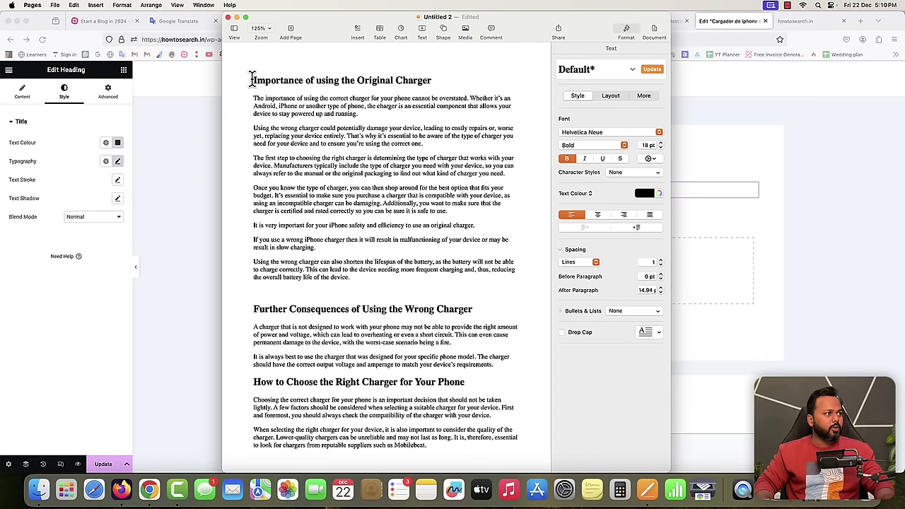
left_click_drag(251, 78, 426, 83)
left_click(282, 105)
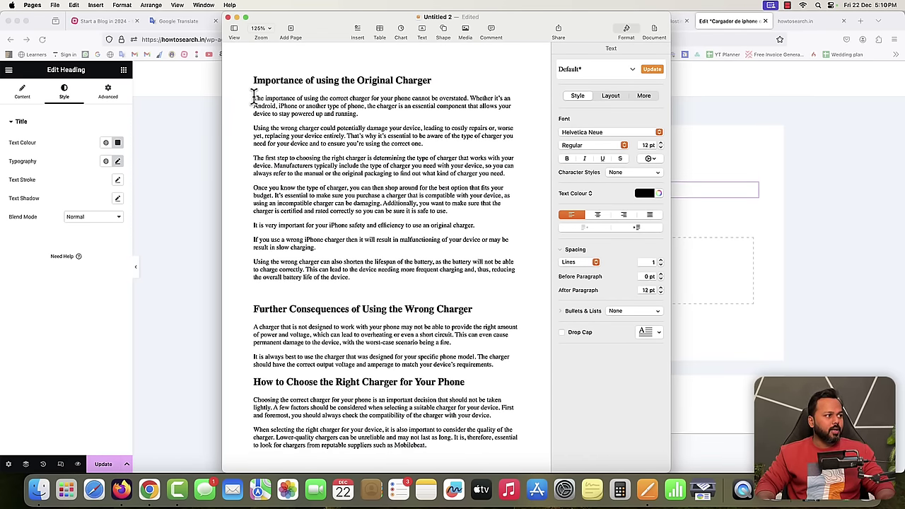
left_click_drag(253, 96, 366, 277)
key("super+c")
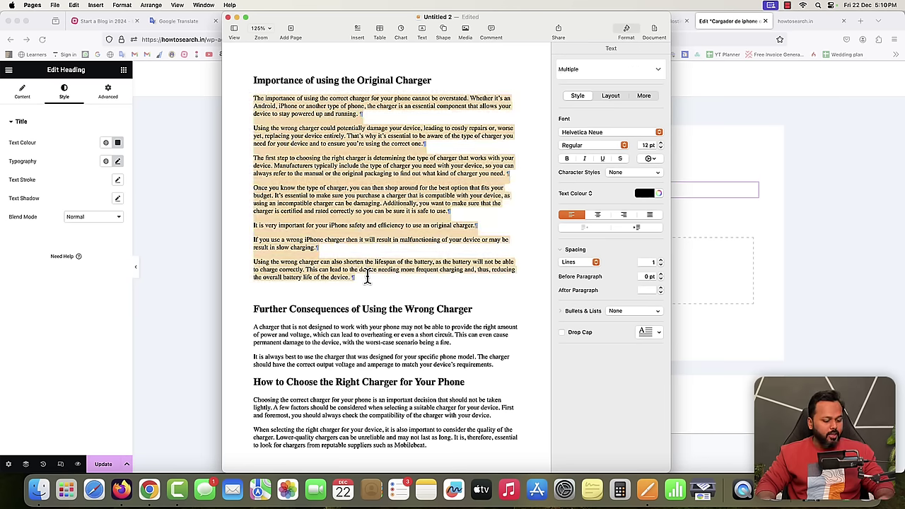
Step: Switch to Google Translate in Firefox, translate the copied charger paragraphs from English to Spanish and copy the translation
left_click(209, 228)
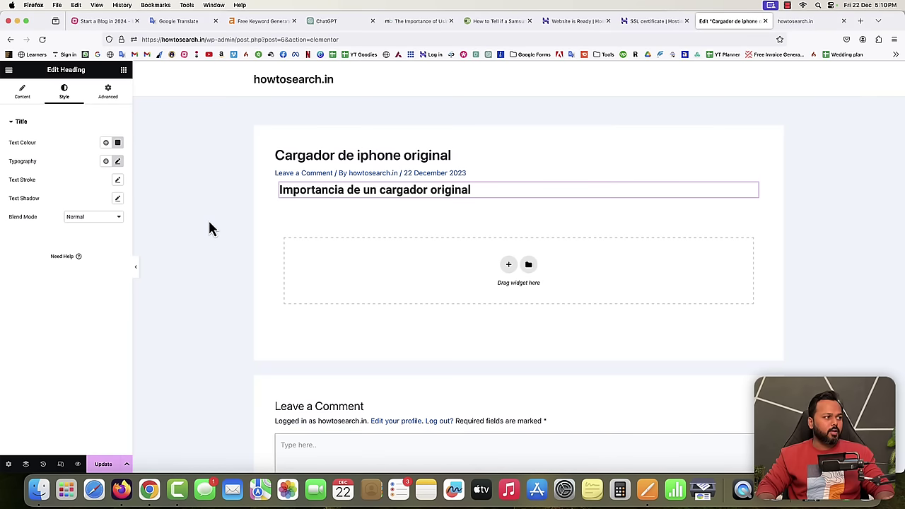
left_click(170, 26)
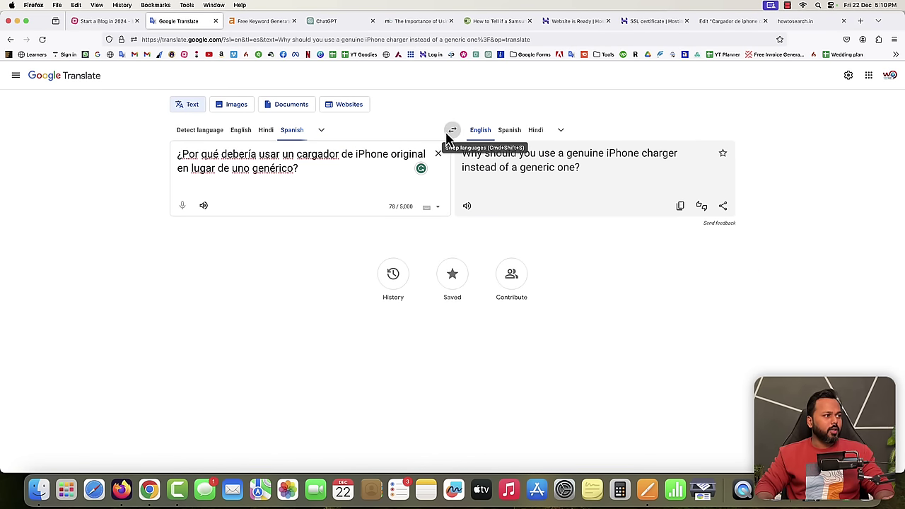
left_click(452, 130)
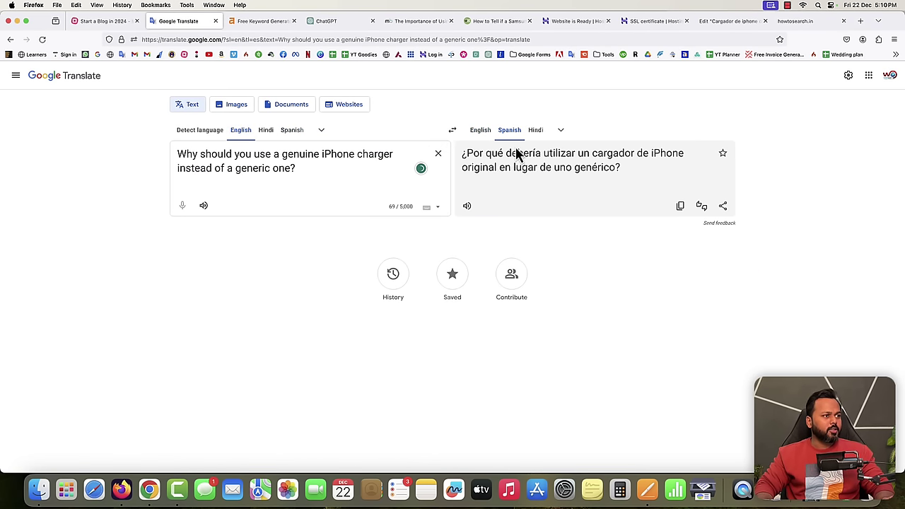
left_click(437, 154)
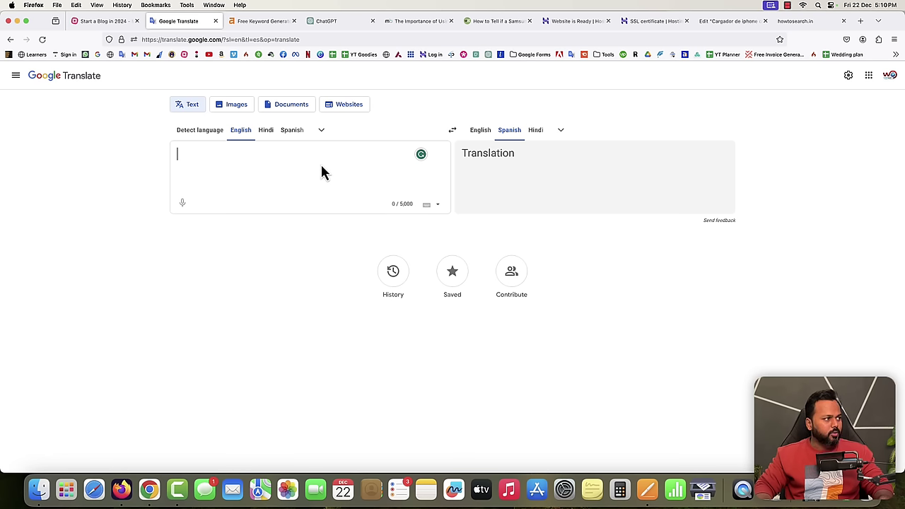
key("super+v")
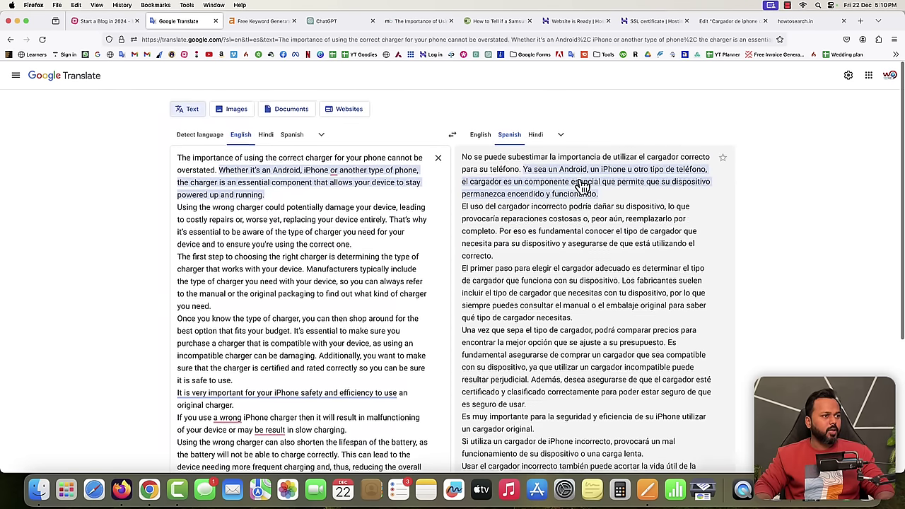
scroll(599, 287, "down", 2)
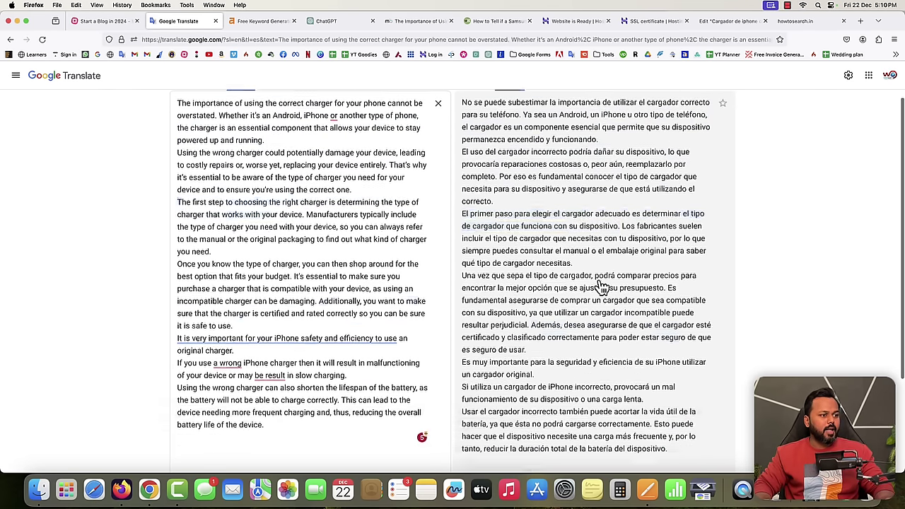
scroll(599, 286, "down", 5)
left_click(680, 356)
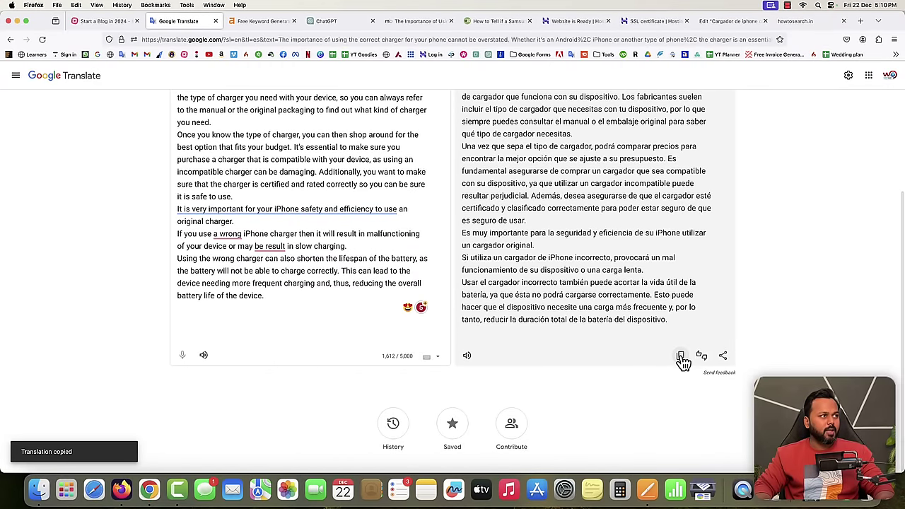
Step: Return to the Elementor post and add a Text Editor widget directly below the "Importancia de un cargador original" heading
left_click(714, 22)
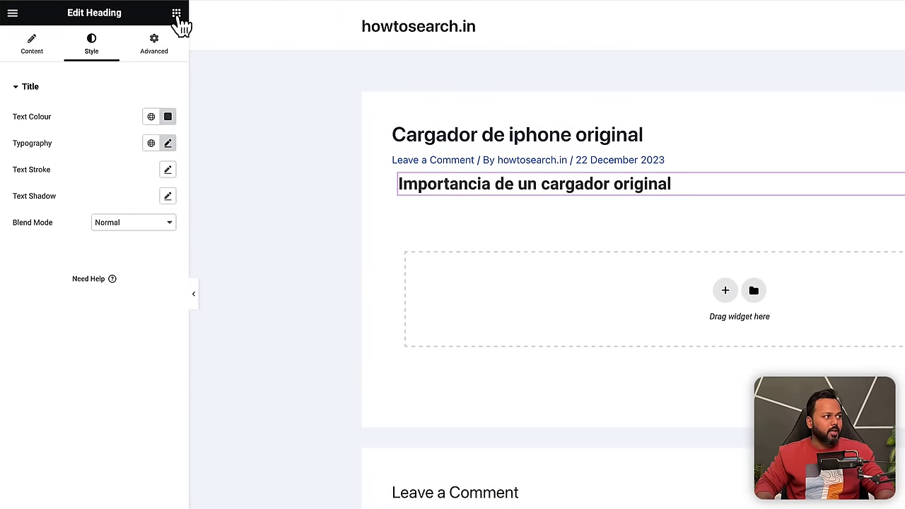
left_click(177, 16)
scroll(121, 293, "down", 1)
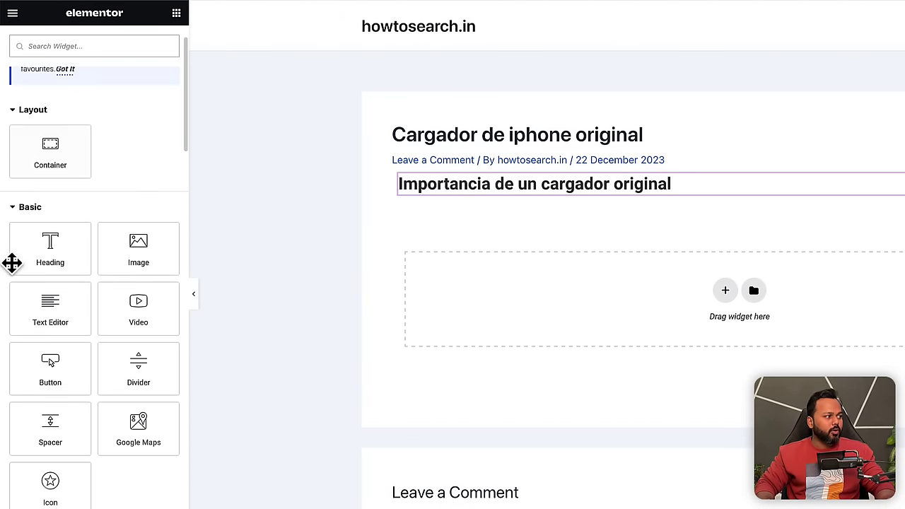
scroll(7, 343, "down", 1)
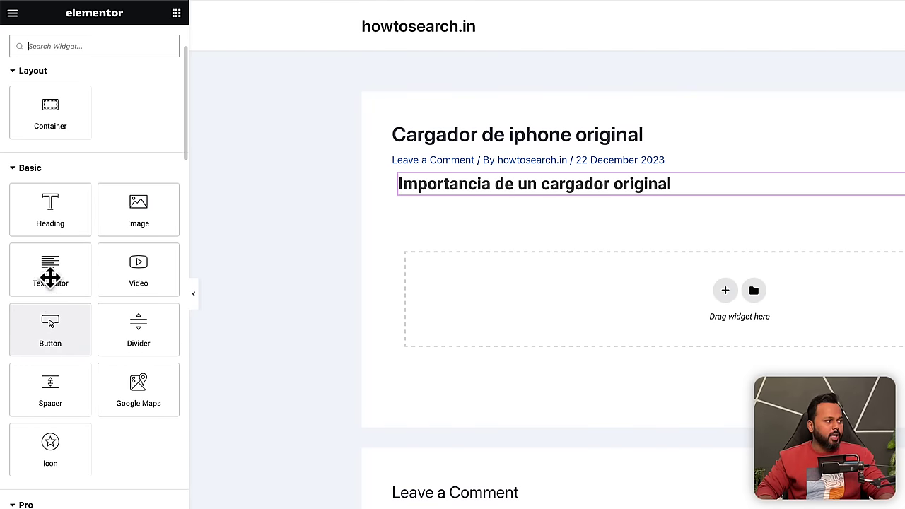
left_click_drag(37, 262, 436, 193)
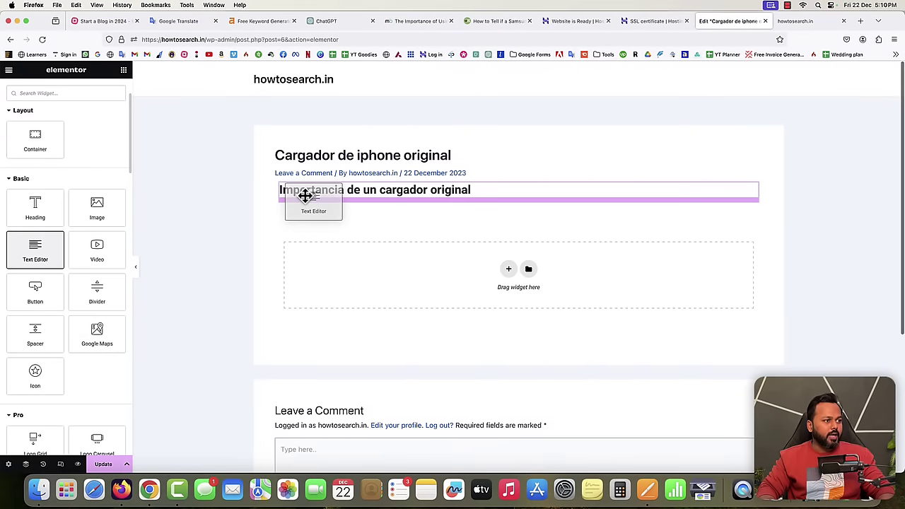
left_click_drag(305, 196, 305, 195)
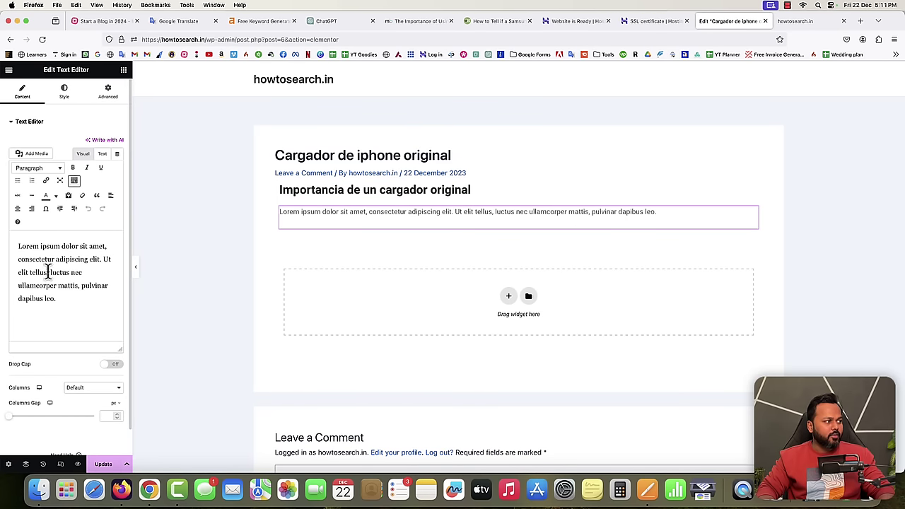
Step: Replace the text widget's placeholder with the Spanish translation, copied again from Google Translate
left_click_drag(65, 302, 14, 243)
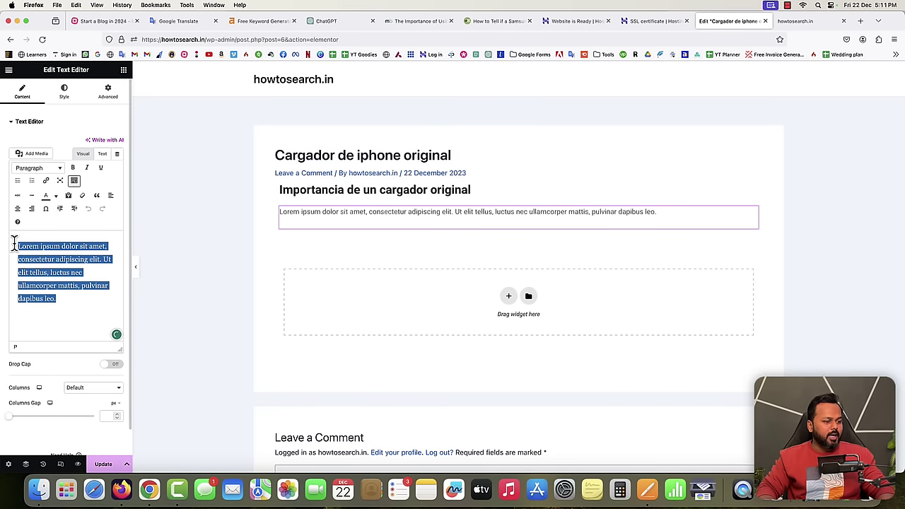
key("BackSpace")
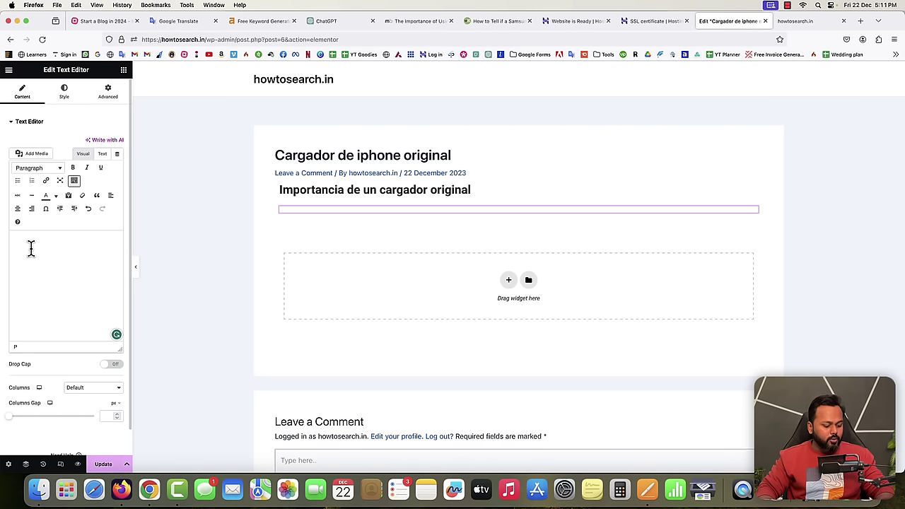
right_click(667, 498)
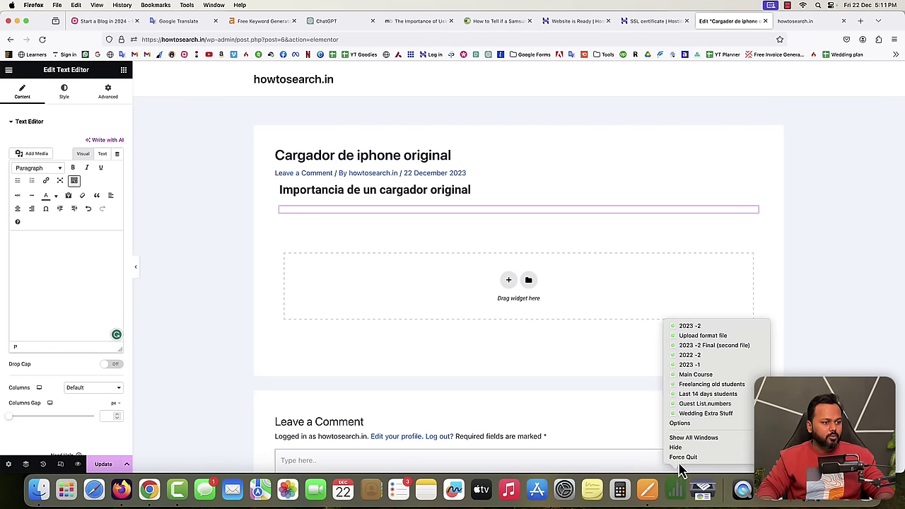
left_click(177, 21)
left_click(680, 357)
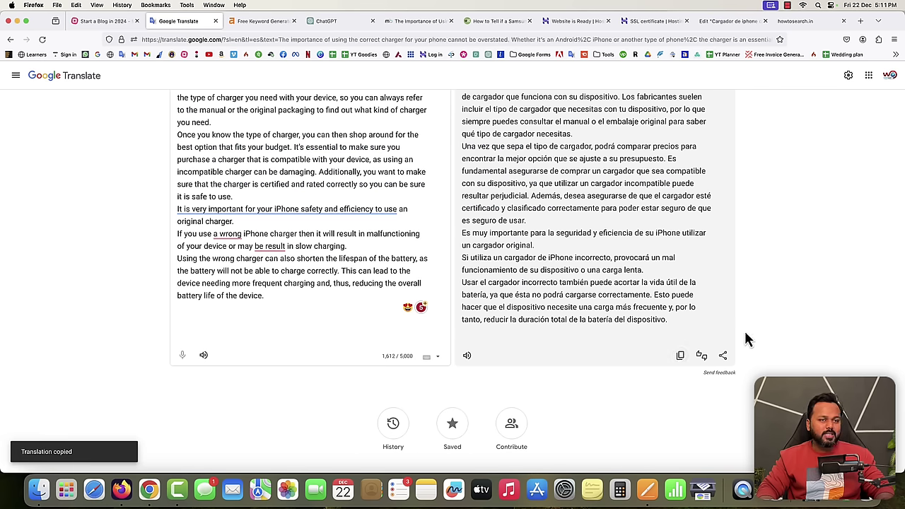
left_click(724, 21)
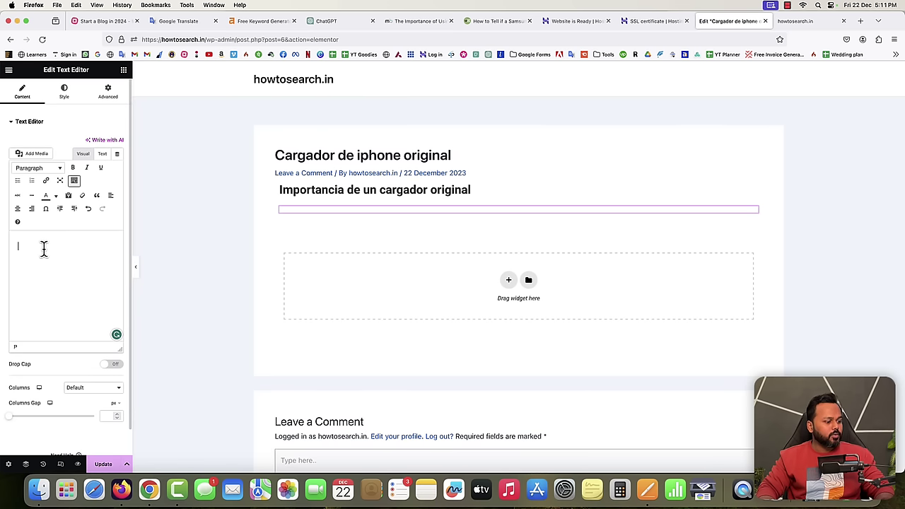
key("super+v")
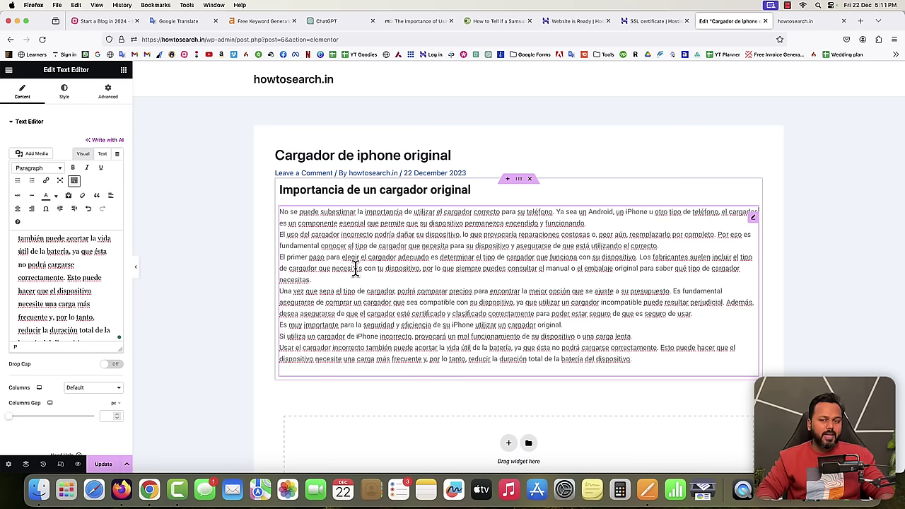
Step: Insert paragraph breaks in the body text before "Ya sea un Android", "El uso del cargador incorrecto" and "El primer paso"
scroll(77, 269, "up", 5)
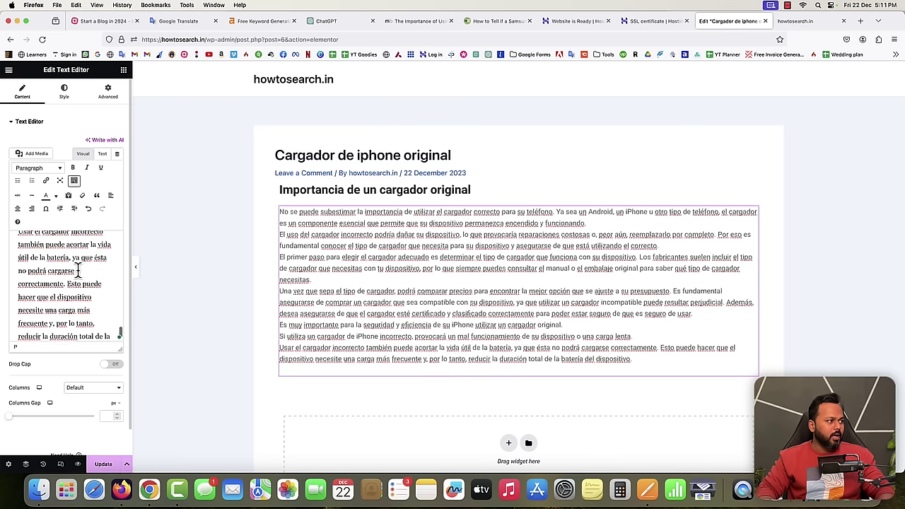
scroll(78, 275, "up", 10)
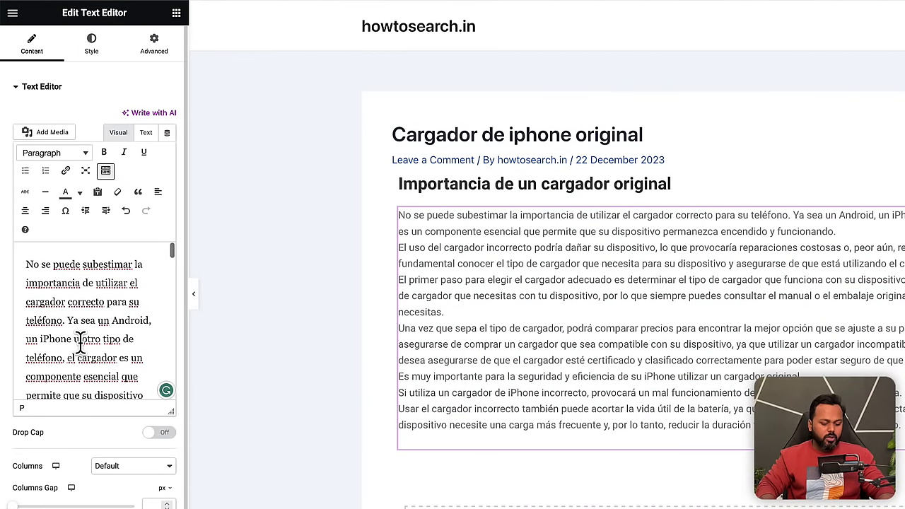
key("Return")
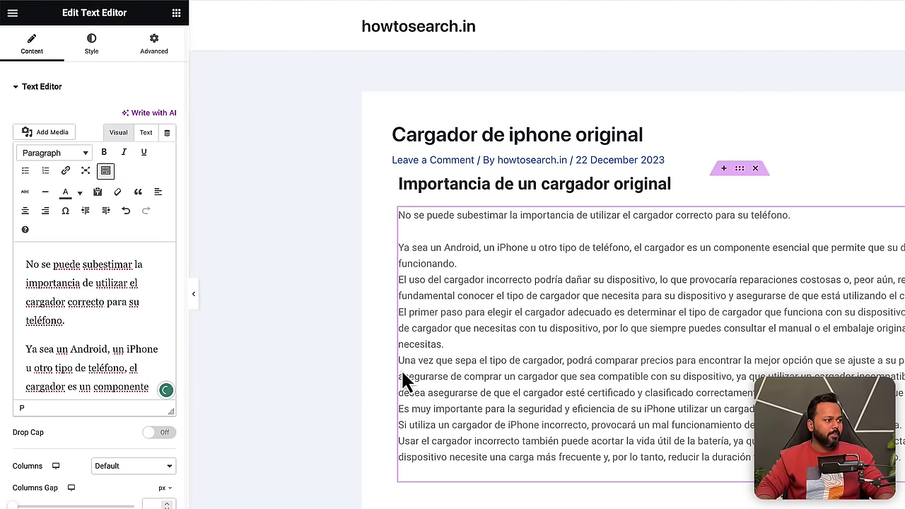
scroll(92, 382, "down", 3)
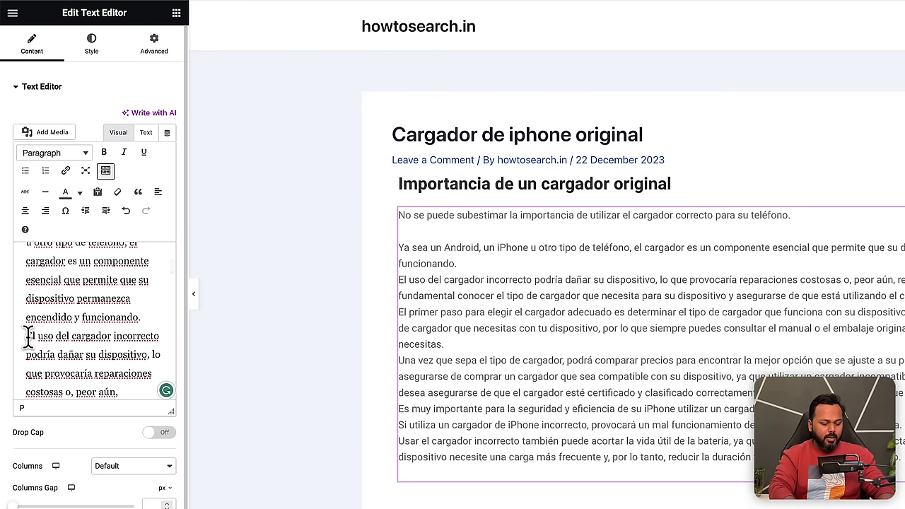
left_click(28, 336)
key("Return")
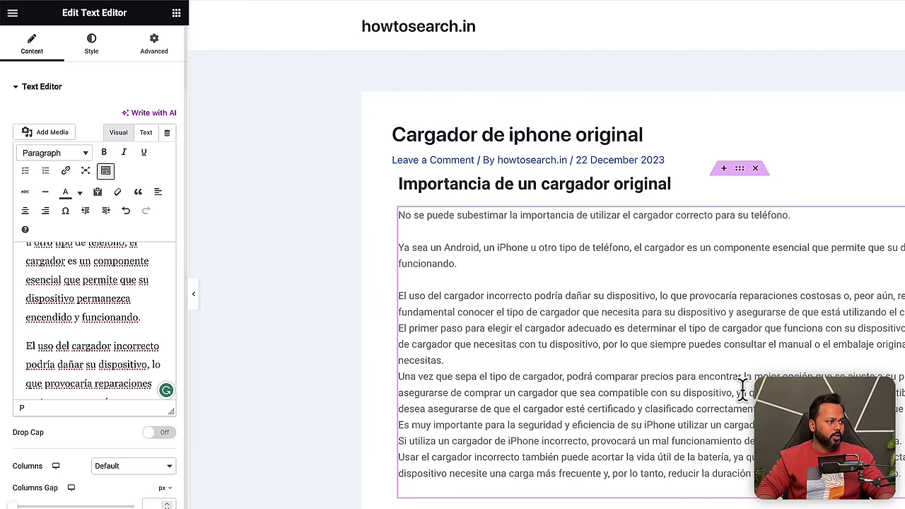
scroll(97, 357, "down", 5)
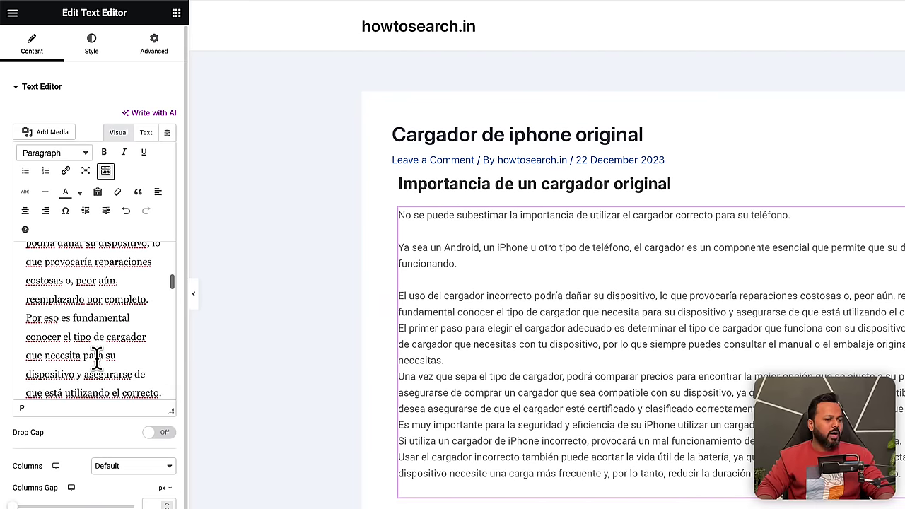
scroll(97, 357, "down", 1)
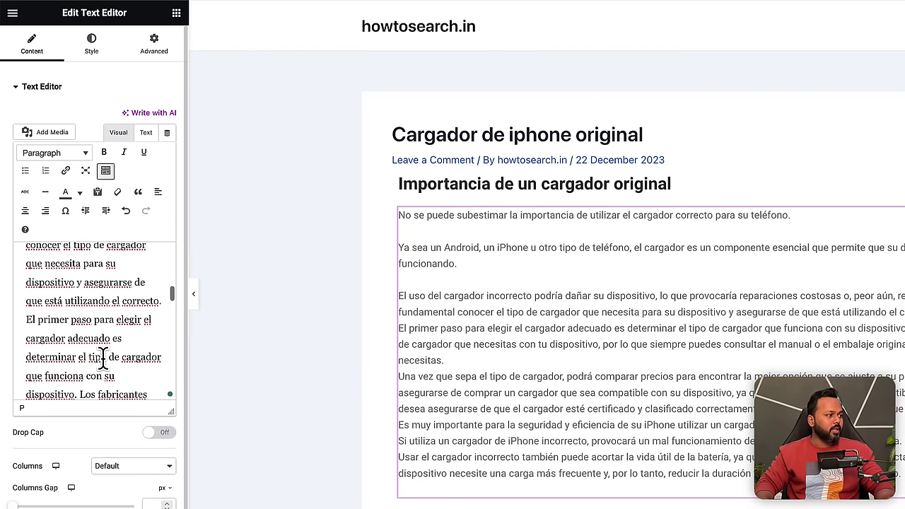
left_click(27, 315)
key("Return")
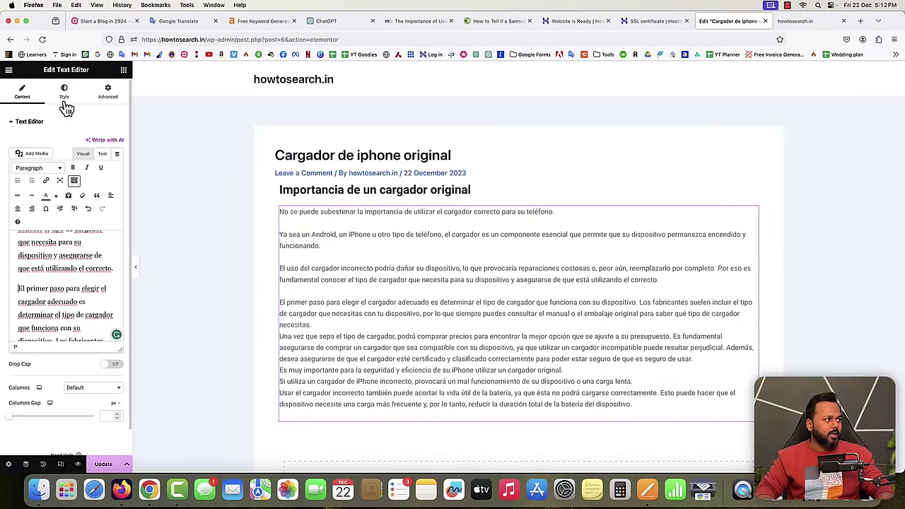
Step: Set the body text's colour to black
left_click(64, 93)
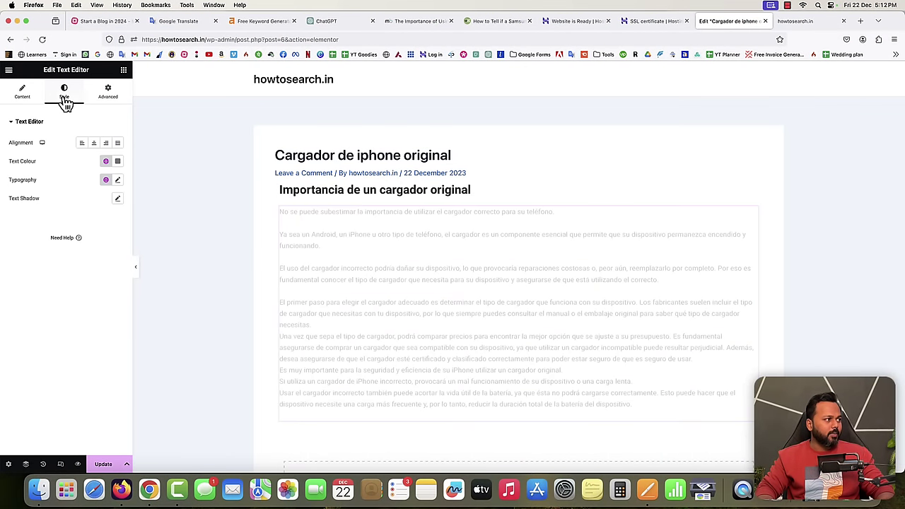
left_click(118, 162)
left_click(64, 262)
left_click(35, 263)
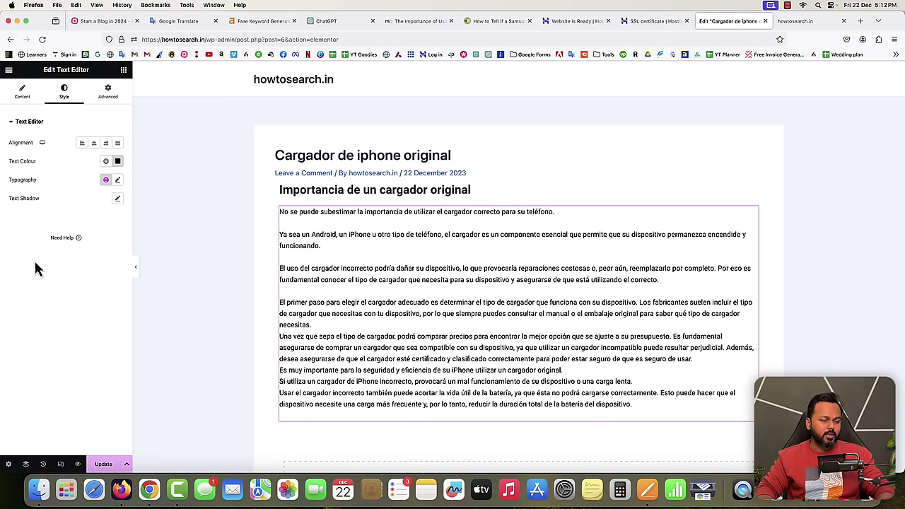
Step: Switch to the Pages draft and copy the heading "Further Consequences of Using the Wrong Charger"
left_click(647, 489)
scroll(330, 277, "down", 5)
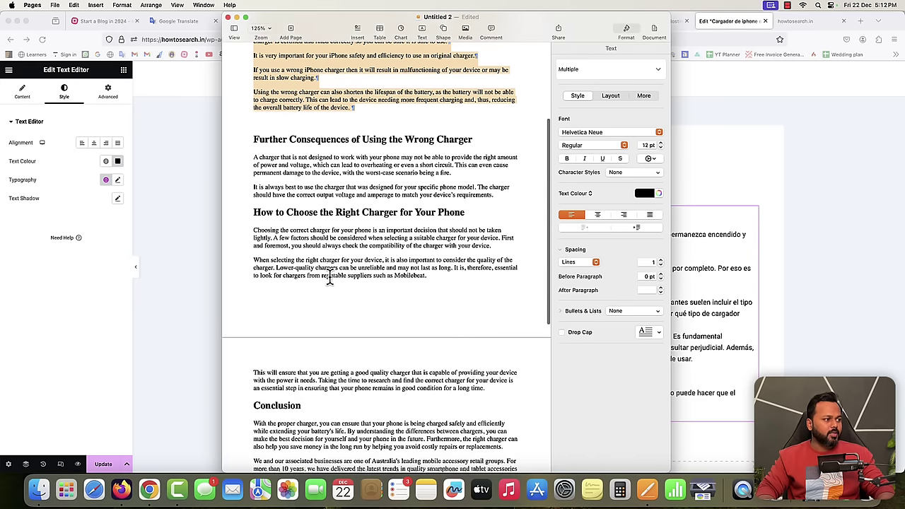
left_click_drag(252, 139, 474, 139)
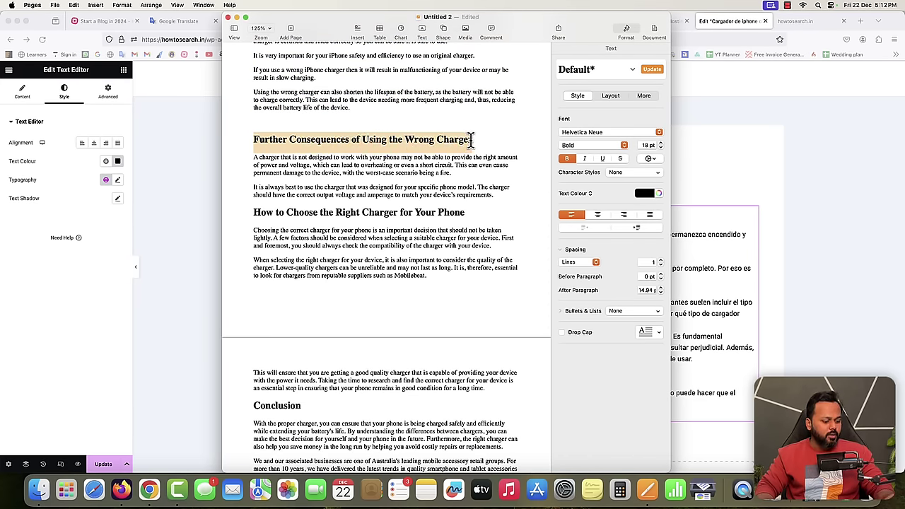
key("super+c")
Step: Replace the source text in Google Translate in Firefox with the copied heading and copy its Spanish translation
left_click(207, 159)
left_click(185, 21)
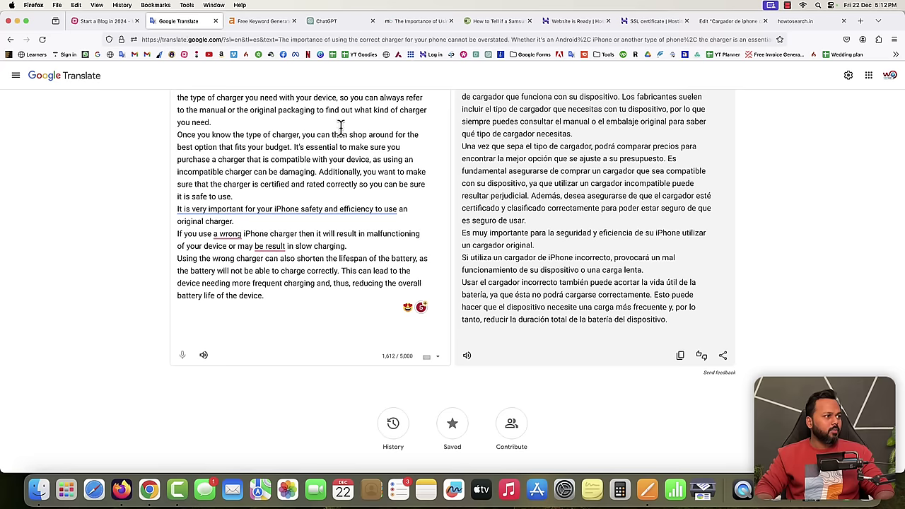
scroll(354, 134, "up", 3)
scroll(365, 141, "down", 1)
left_click(437, 155)
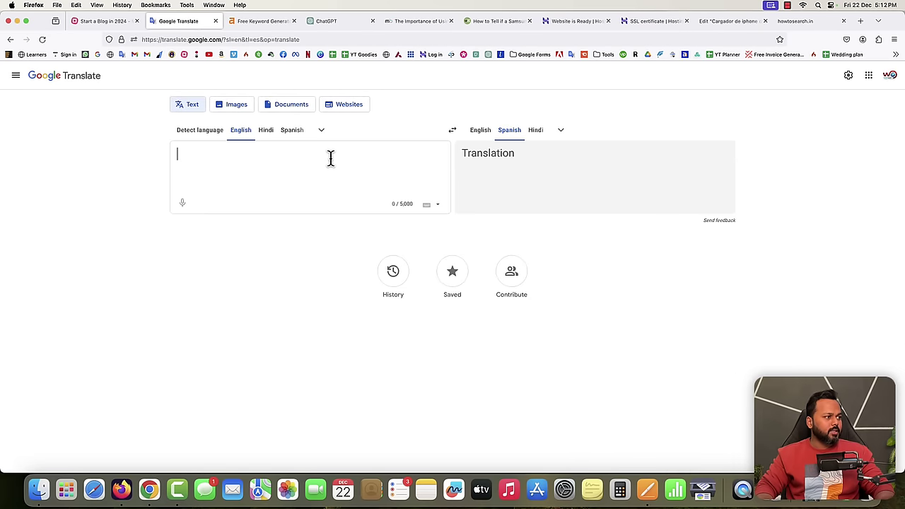
left_click(330, 158)
key("super+v")
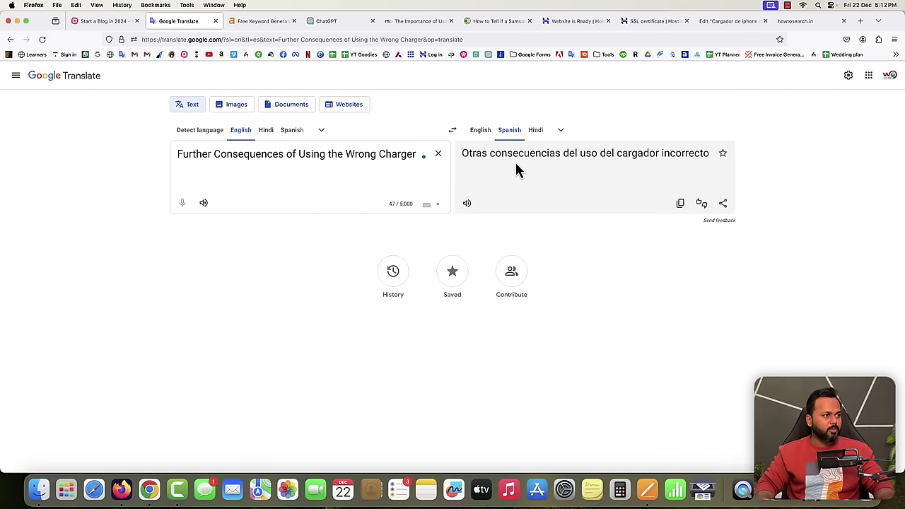
left_click(680, 206)
Step: Duplicate the "Importancia de un cargador original" heading in the Elementor post and move the copy below the body text
left_click(717, 20)
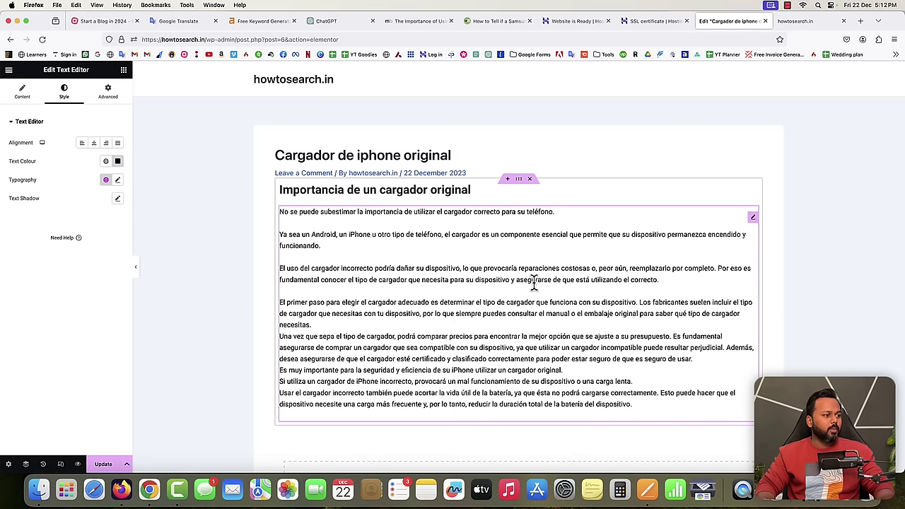
scroll(495, 332, "down", 3)
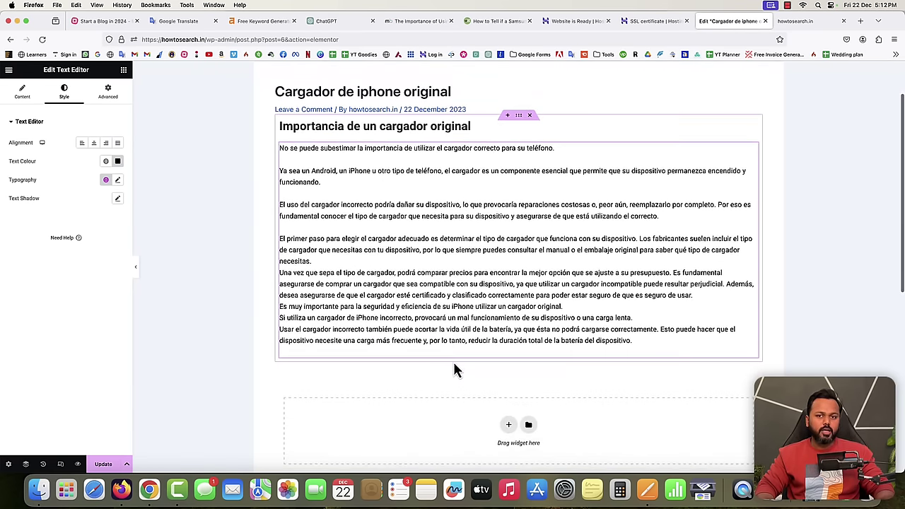
left_click(123, 70)
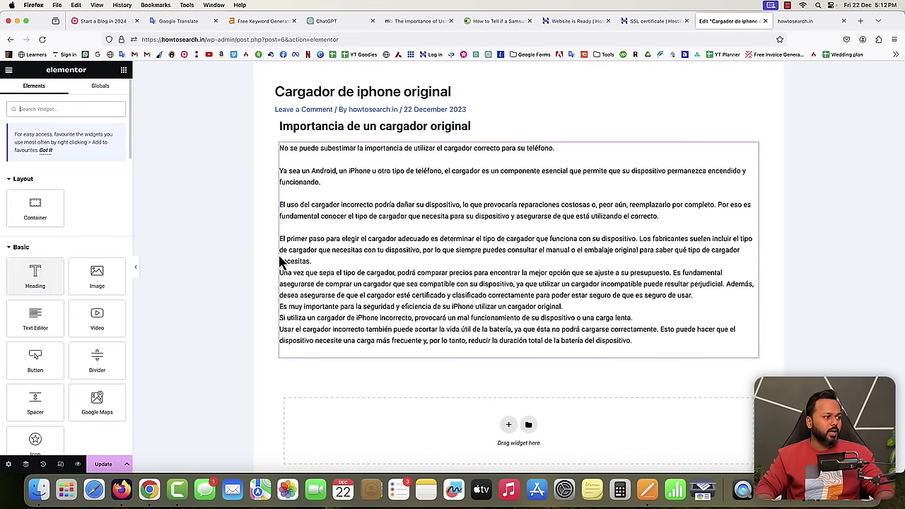
right_click(311, 125)
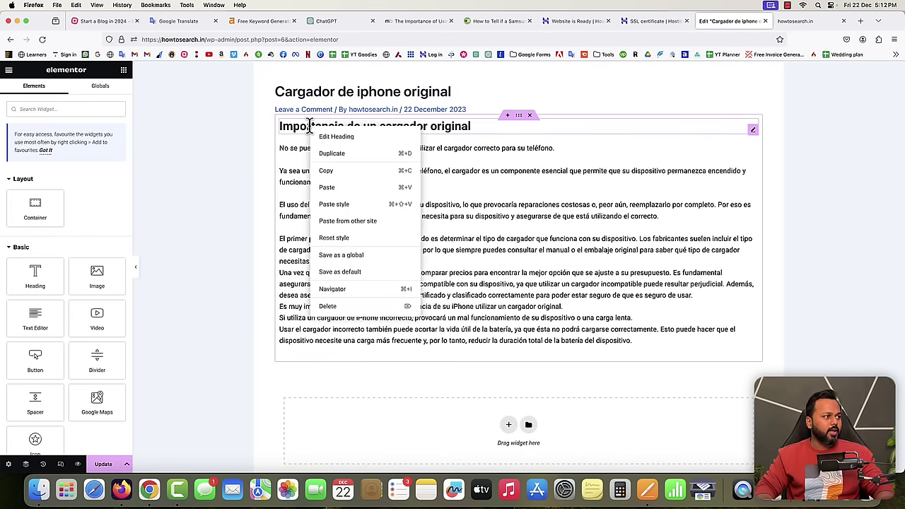
left_click(336, 153)
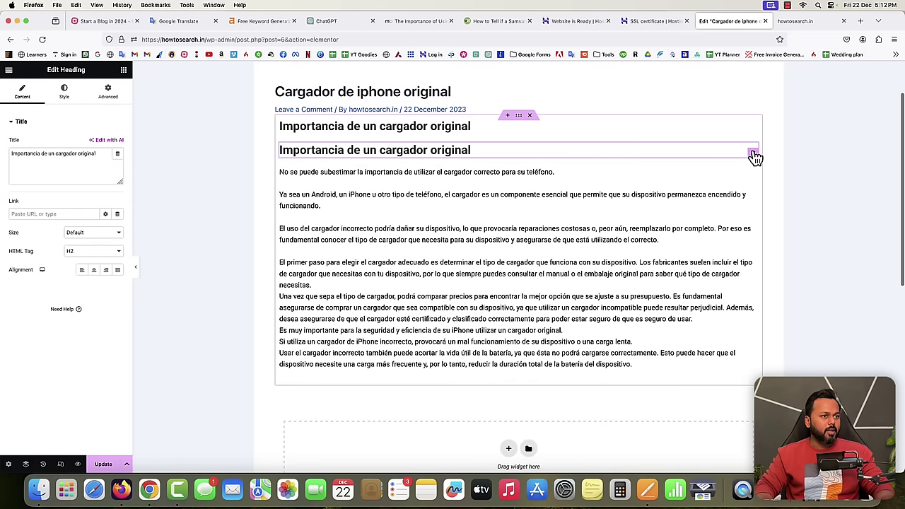
left_click_drag(755, 156, 406, 369)
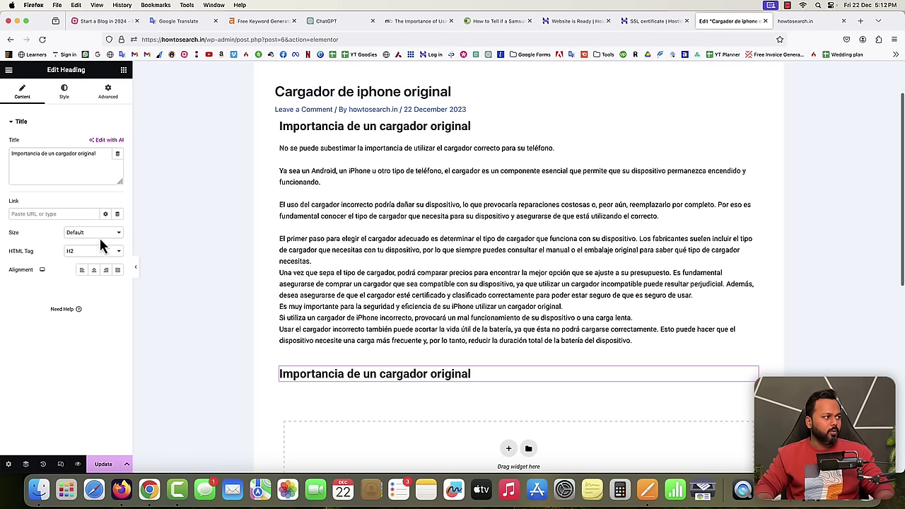
Step: Clear the title text of the duplicated heading below the body text
left_click_drag(96, 153, 12, 153)
key("BackSpace")
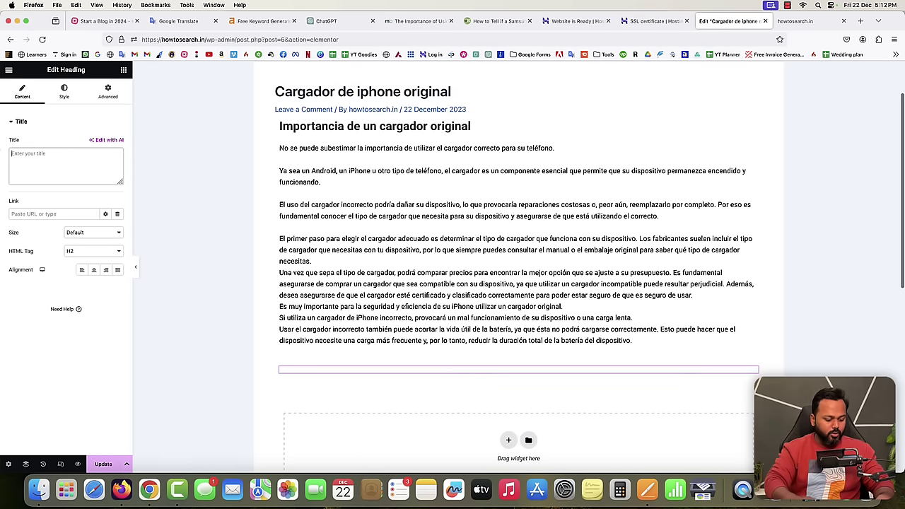
Step: Fill the new H2 heading with the copied title "Otras consecuencias del uso del cargador incorrecto"
key("super+v")
scroll(457, 340, "down", 3)
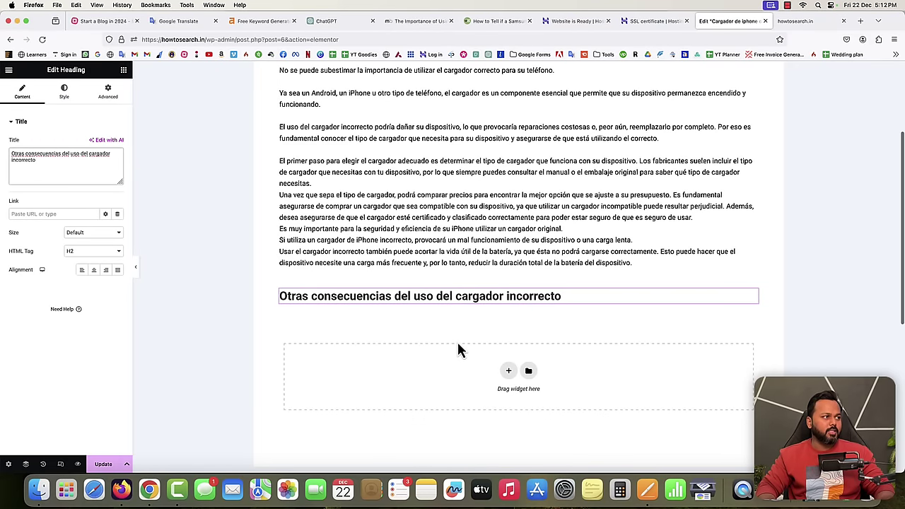
Step: Copy both paragraphs under "Further Consequences of Using the Wrong Charger" from the Pages document, translate them into Spanish in Google Translate, and copy the translation
left_click(646, 489)
scroll(258, 146, "down", 2)
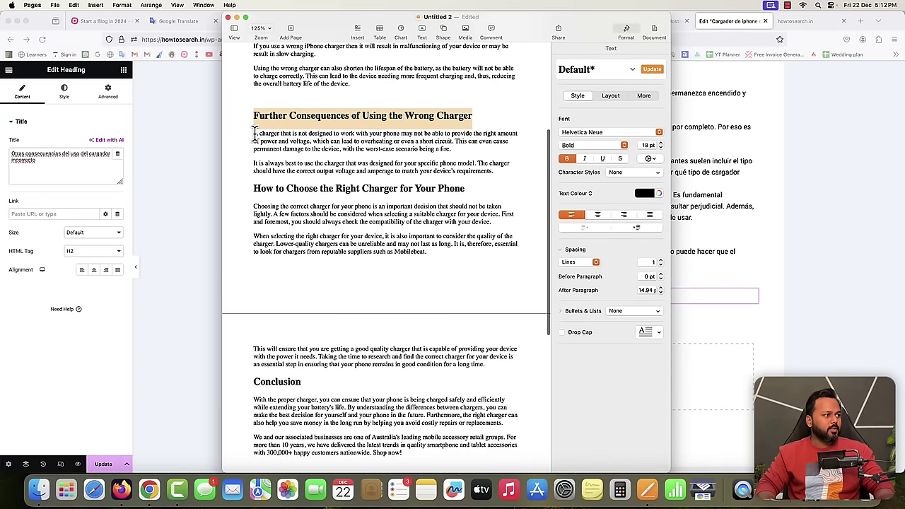
left_click_drag(254, 135, 489, 171)
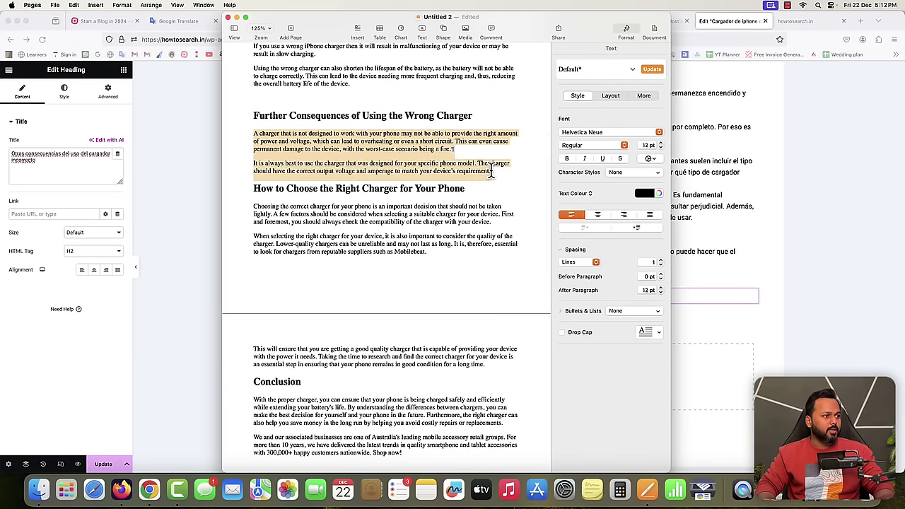
left_click(188, 87)
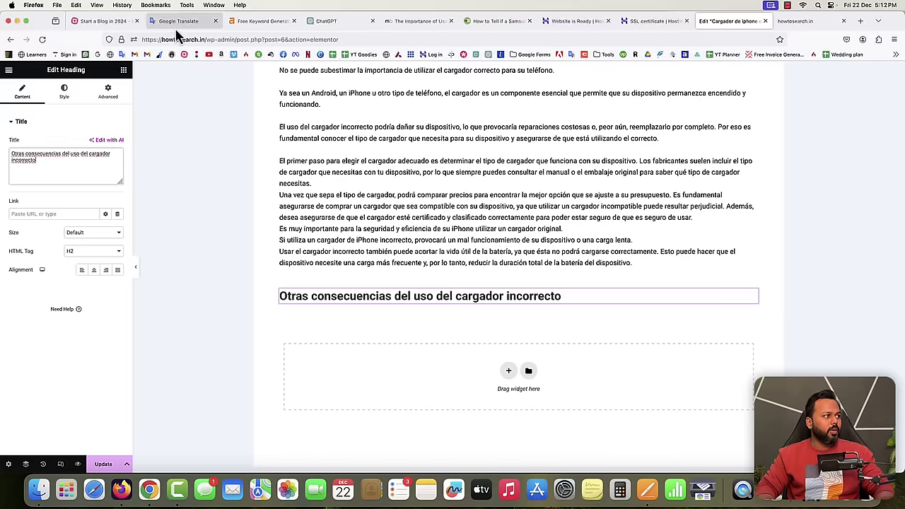
left_click(179, 23)
left_click(439, 162)
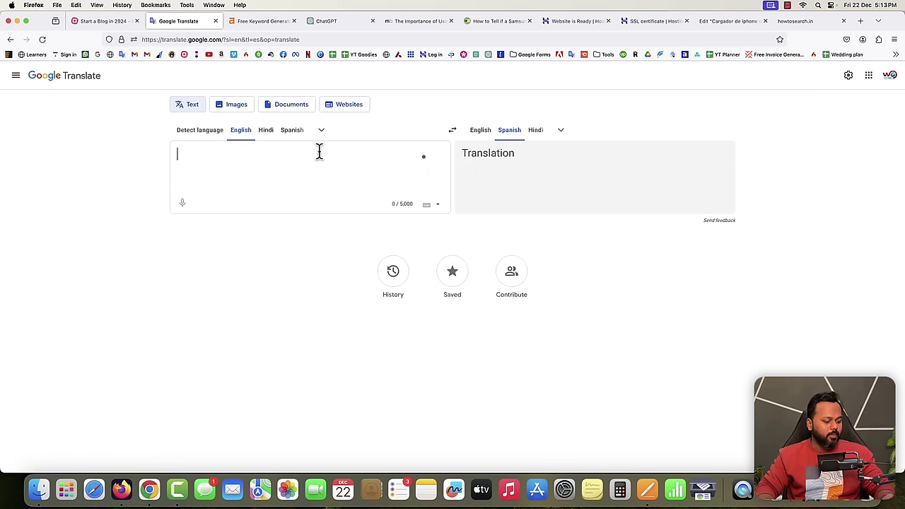
key("super+v")
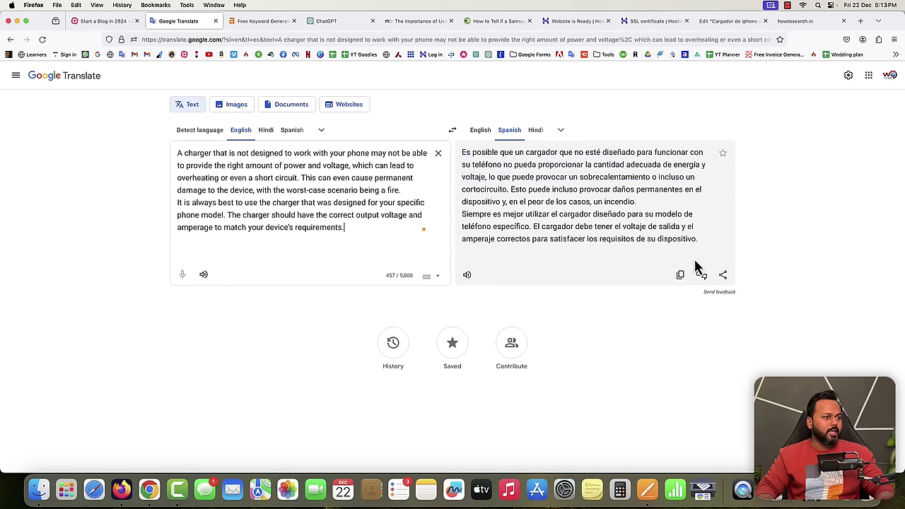
left_click(679, 275)
Step: Back in the Elementor post, duplicate the existing text block and place the copy beneath the "Otras consecuencias del uso del cargador incorrecto" heading
left_click(728, 21)
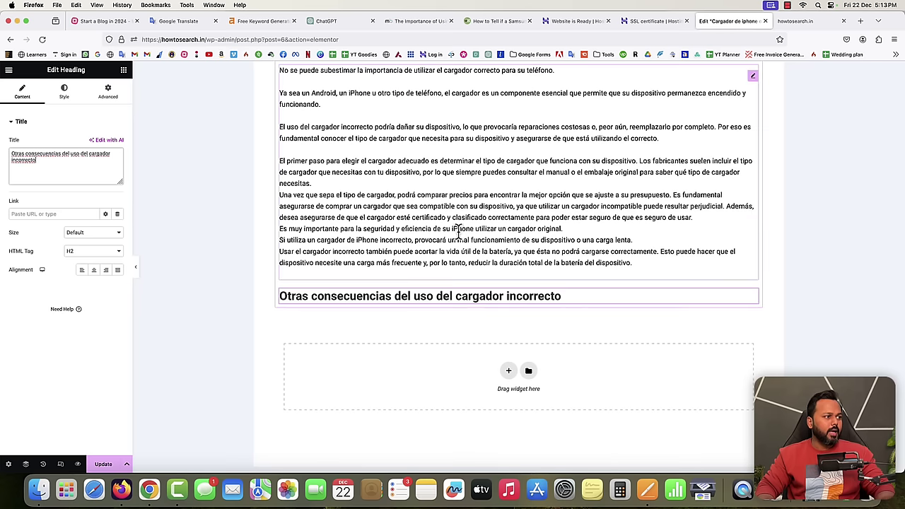
right_click(341, 176)
left_click(362, 193)
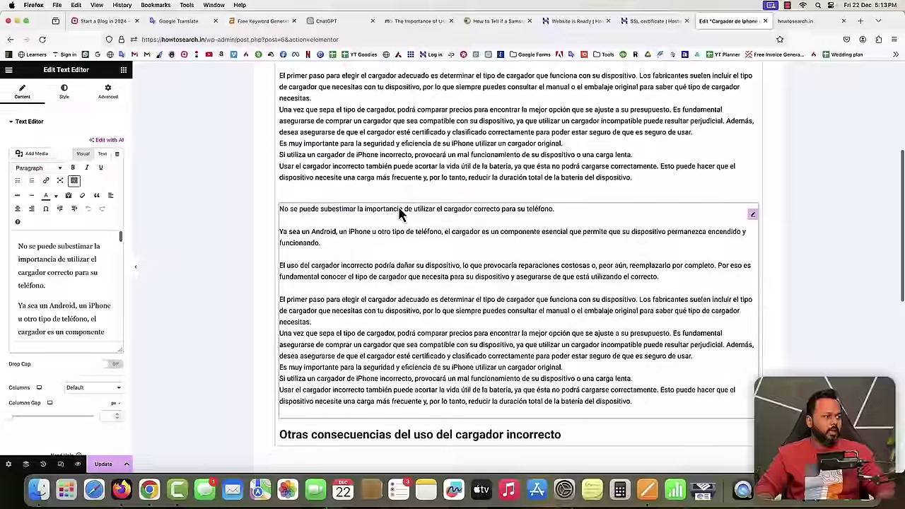
left_click_drag(739, 414, 508, 176)
left_click(752, 197)
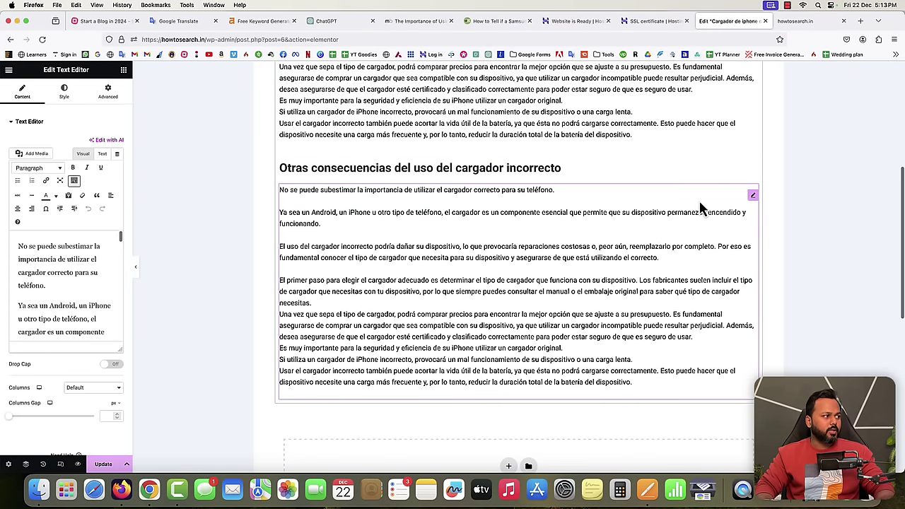
Step: Replace all text in the duplicated block with the copied Spanish translation about unsuitable chargers
left_click(70, 261)
key("super+a")
key("super+v")
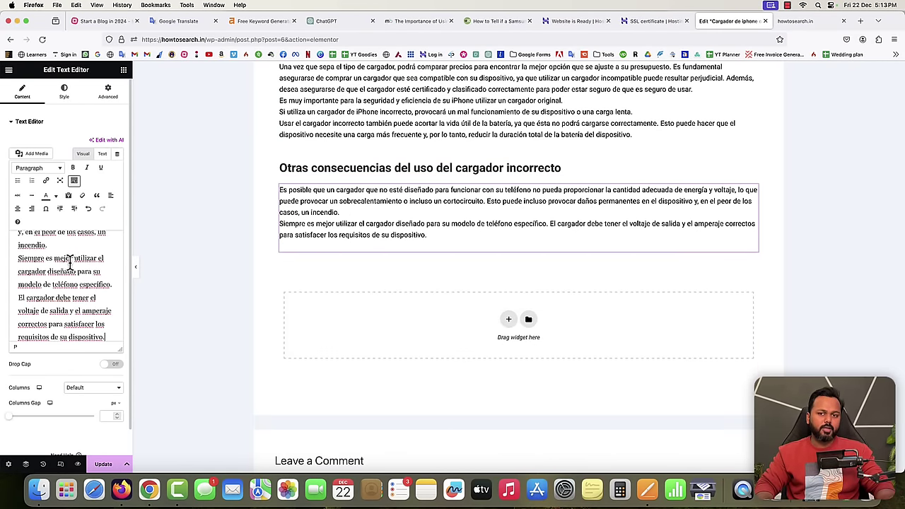
Step: Look over the whole post and update it with the new section
scroll(290, 232, "up", 5)
scroll(279, 205, "down", 1)
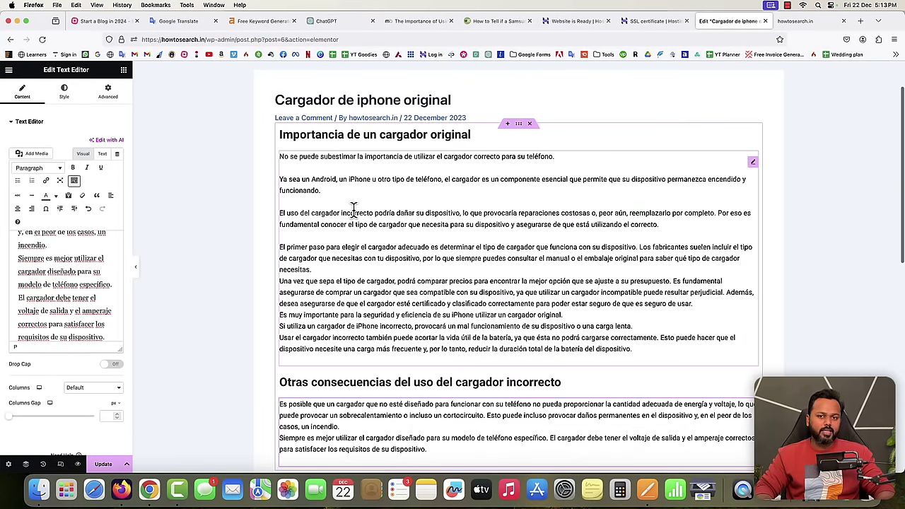
scroll(438, 318, "down", 5)
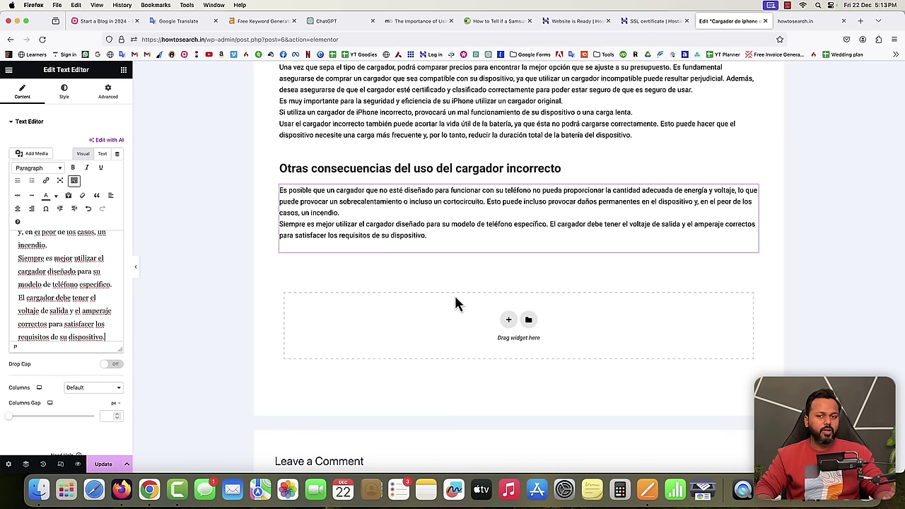
left_click(103, 464)
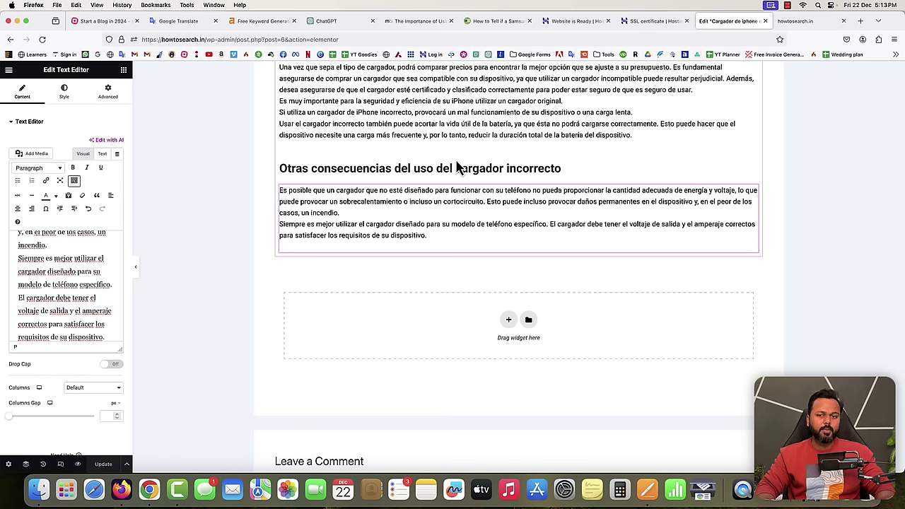
Step: Reload the howtosearch.in site, open the "Cargador de iphone original" post, and read through the published article
left_click(800, 26)
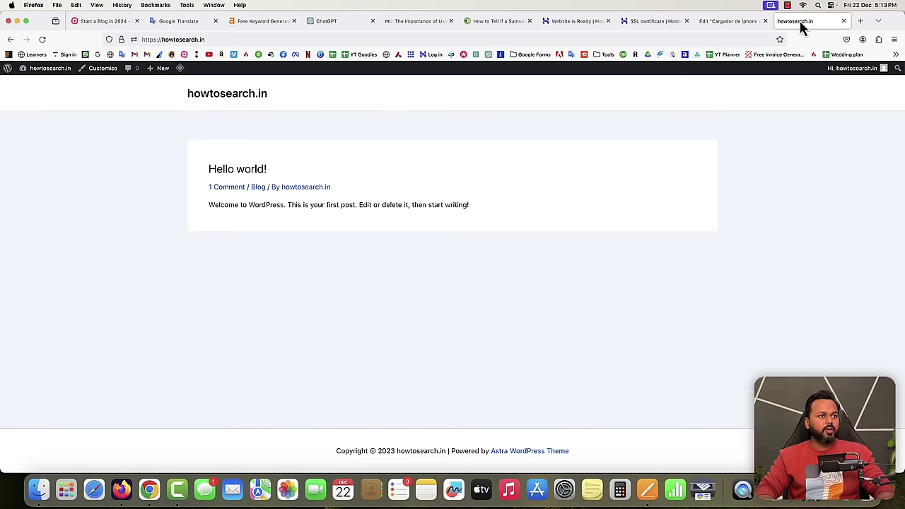
left_click(42, 40)
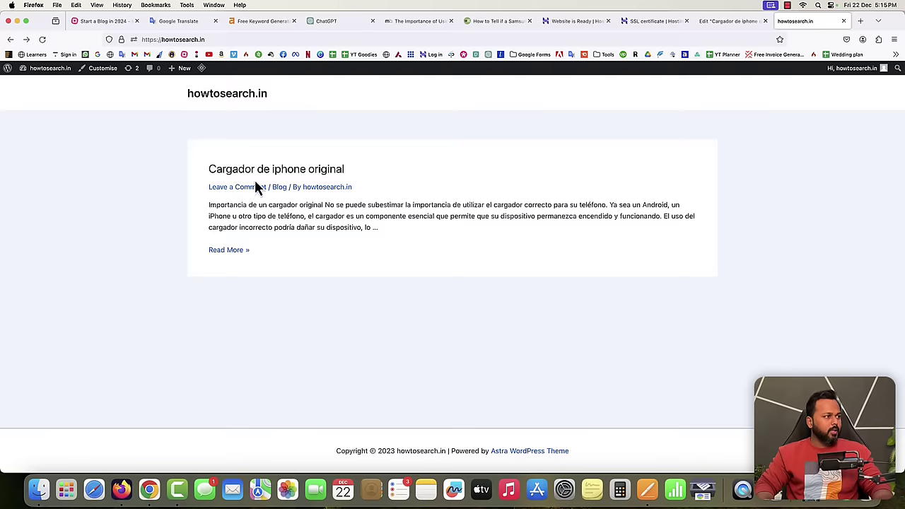
left_click(255, 170)
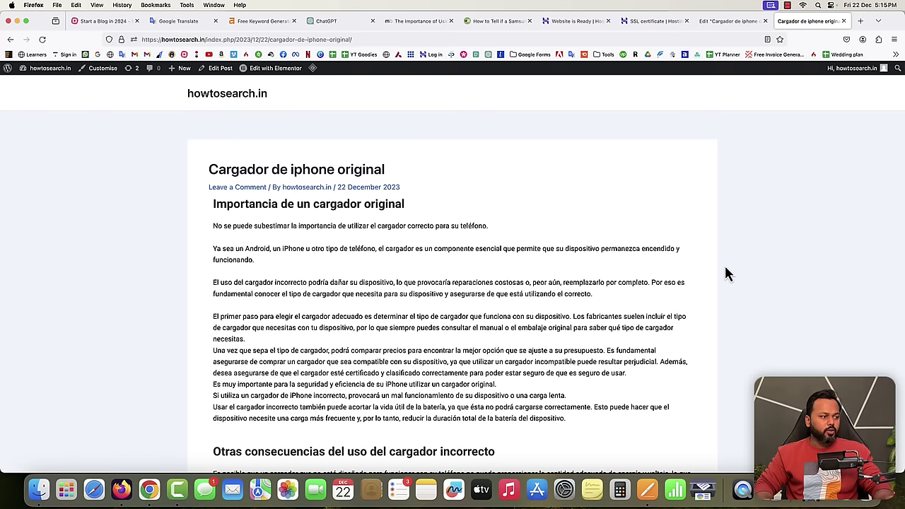
scroll(615, 208, "down", 5)
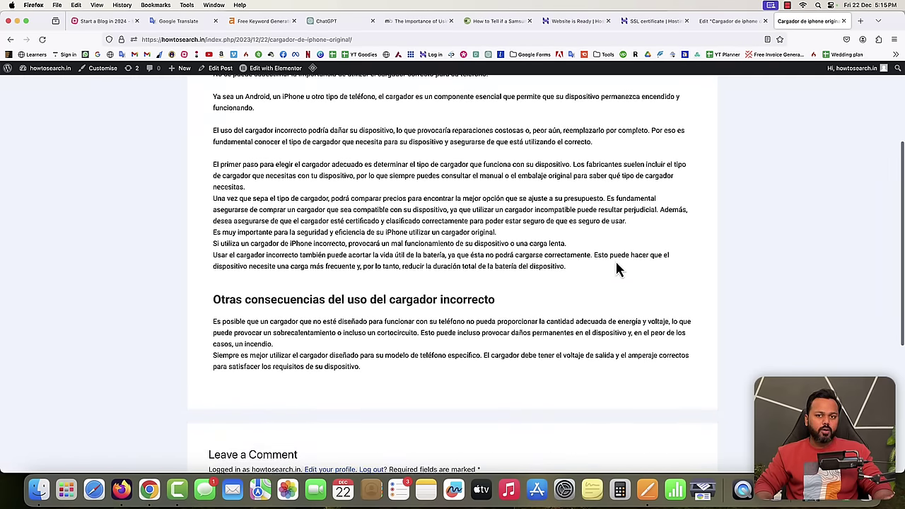
scroll(617, 267, "down", 5)
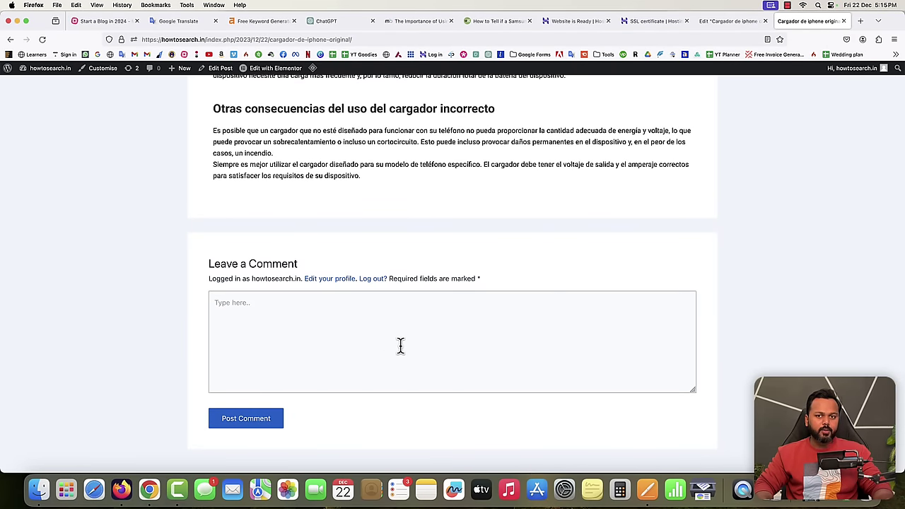
scroll(400, 345, "up", 10)
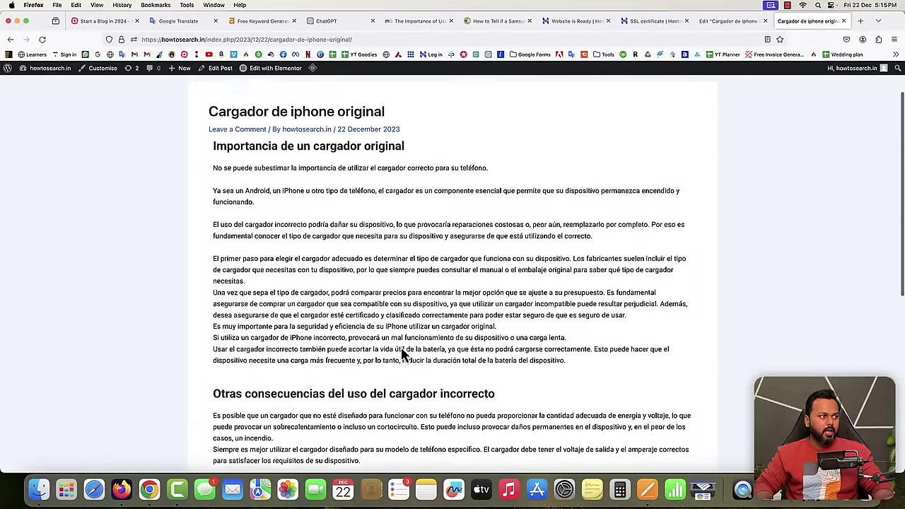
scroll(361, 224, "up", 2)
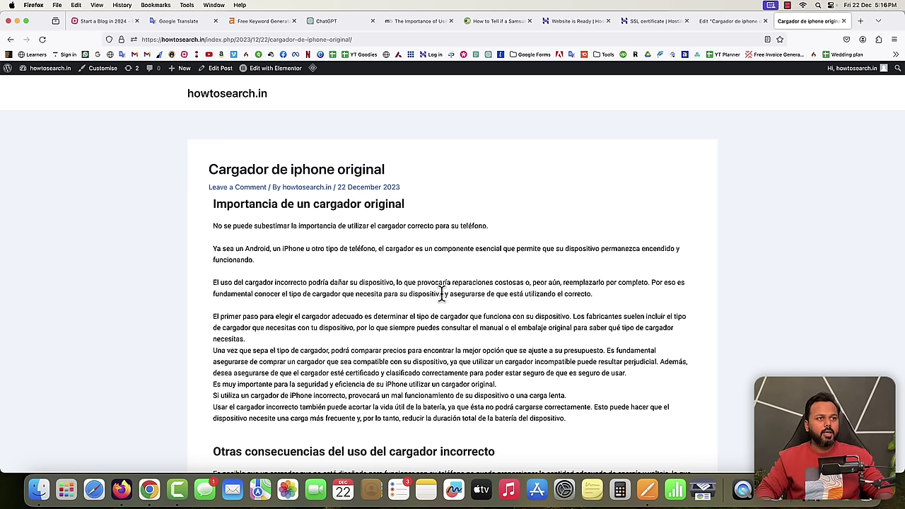
Step: Search Google Images for "iphone charger" in a new browser tab
left_click(860, 20)
left_click(69, 54)
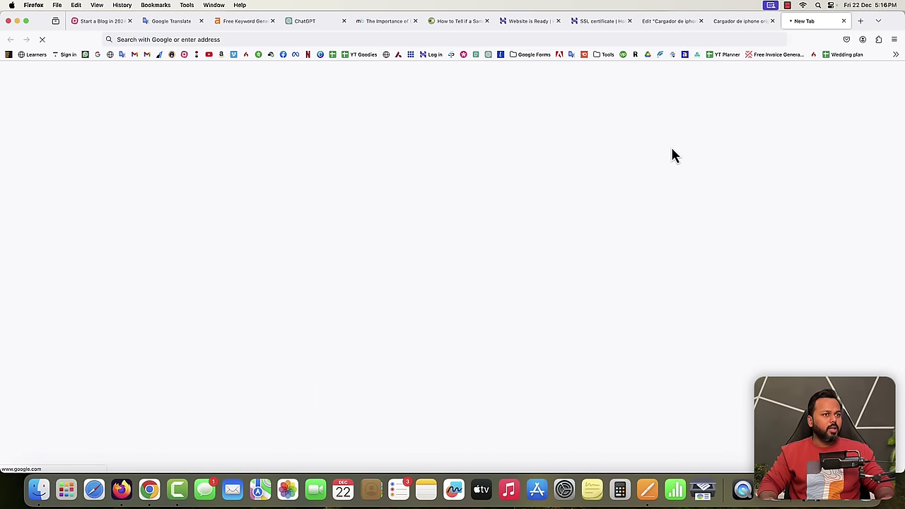
left_click(841, 74)
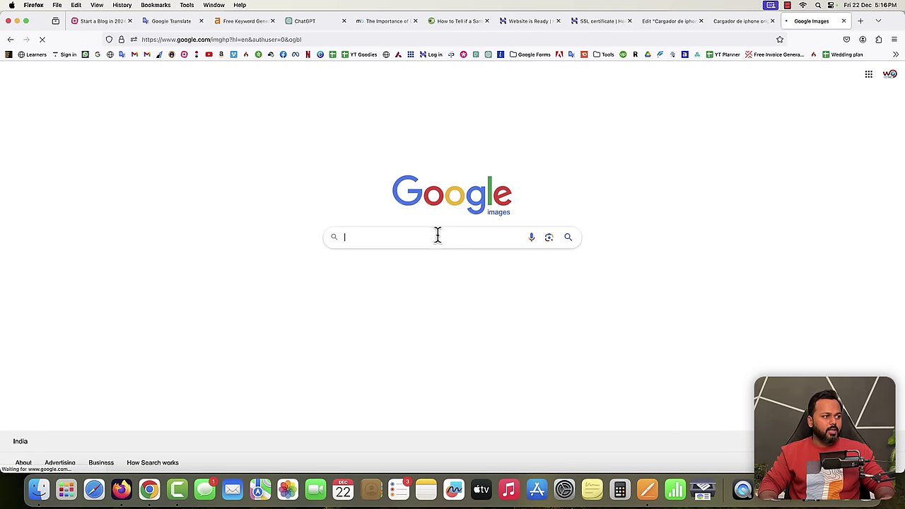
type("i")
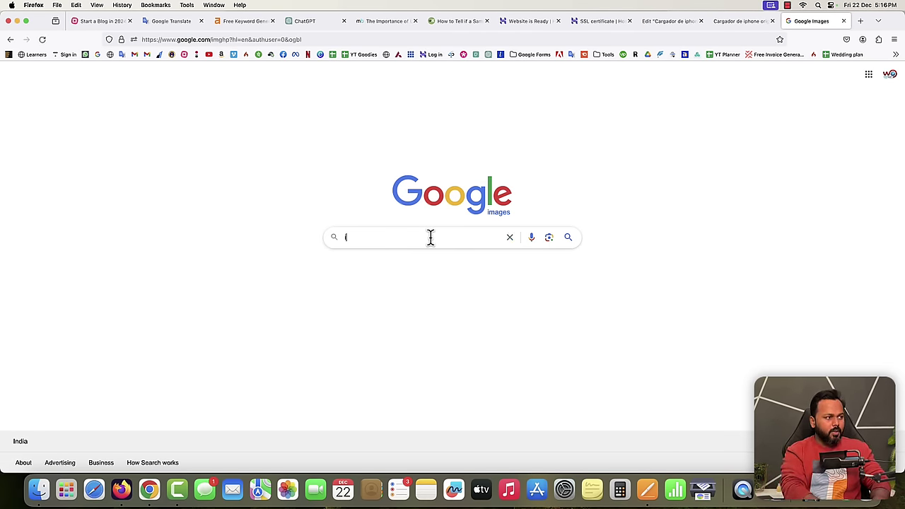
type("i")
key("BackSpace")
type("phone char")
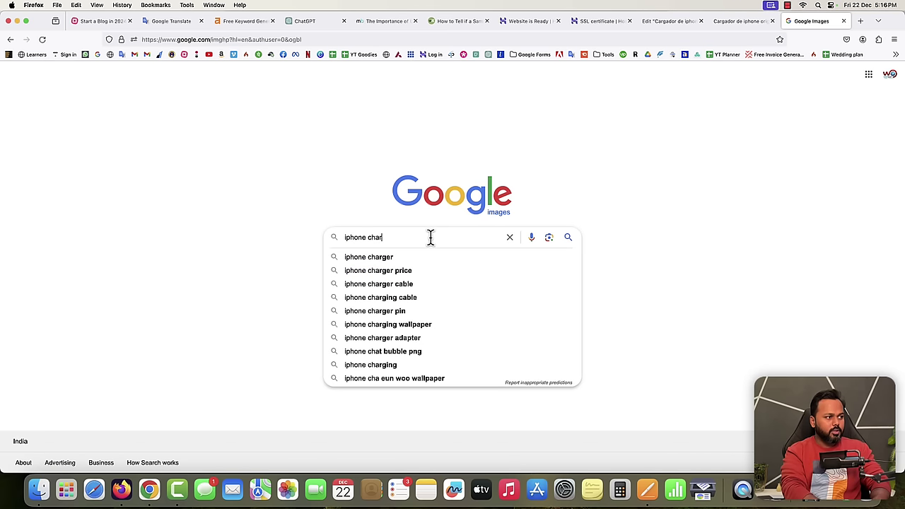
type("ger")
key("Return")
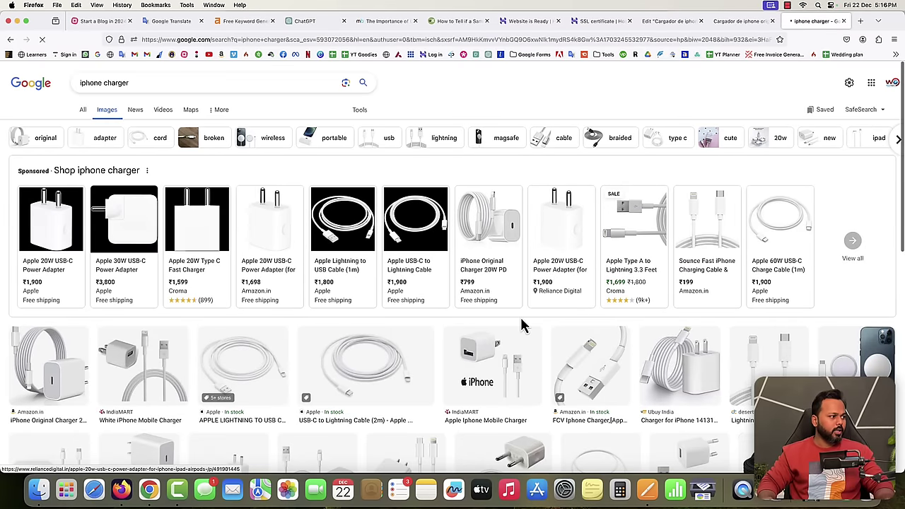
Step: Save the Amazon.in iPhone Original Charger picture to the Desktop as a JPEG named "iphone charger"
scroll(521, 325, "down", 5)
left_click(71, 215)
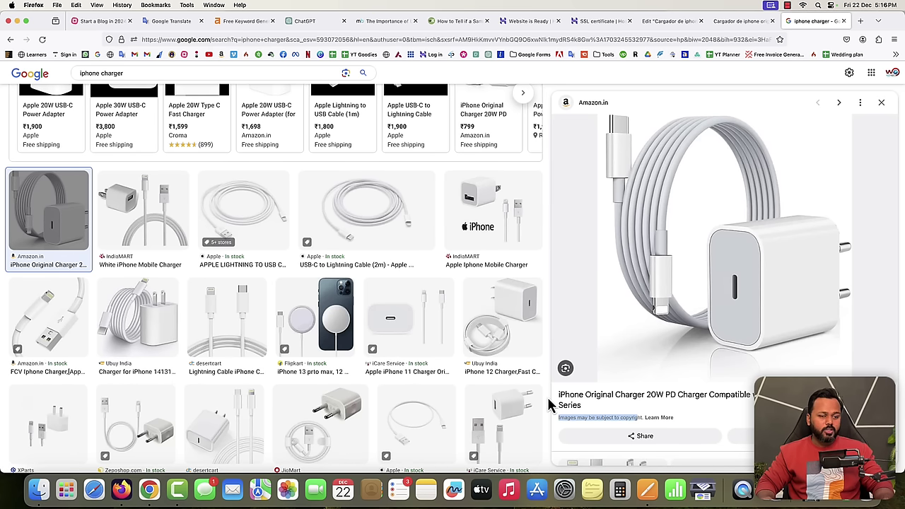
right_click(705, 215)
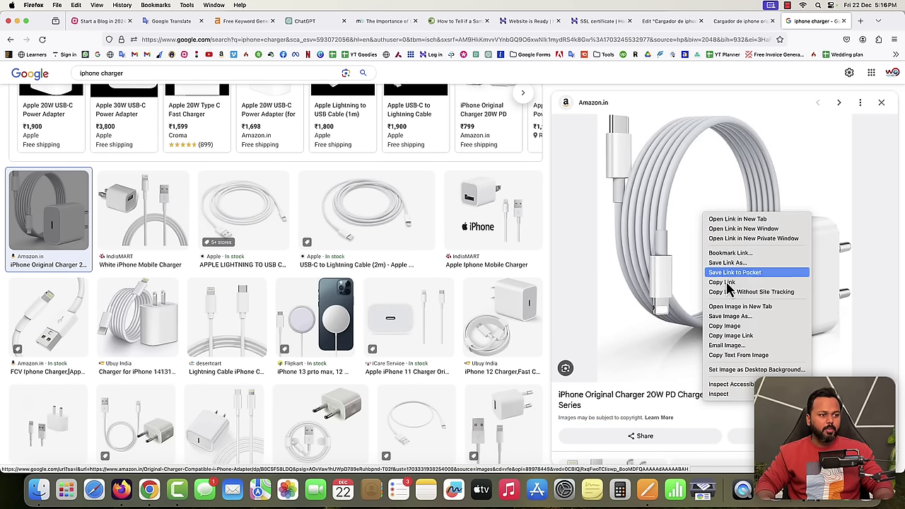
left_click(714, 316)
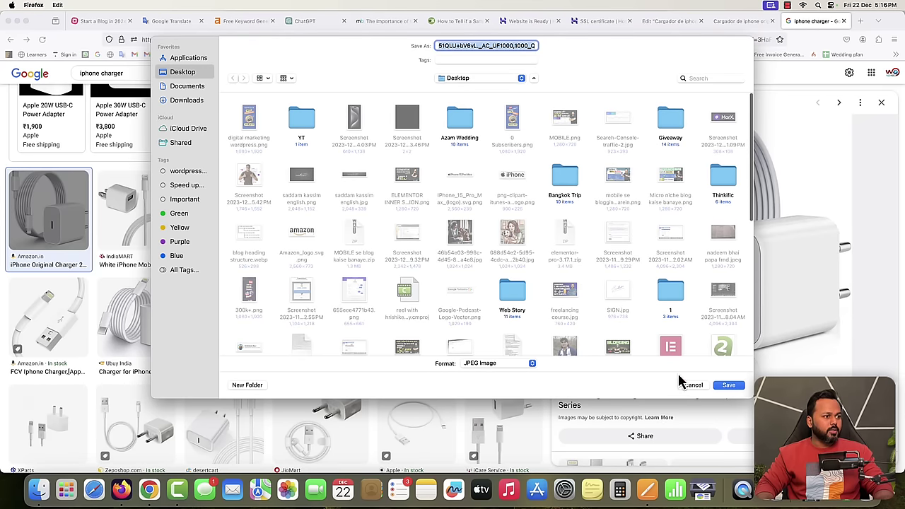
type("ihp")
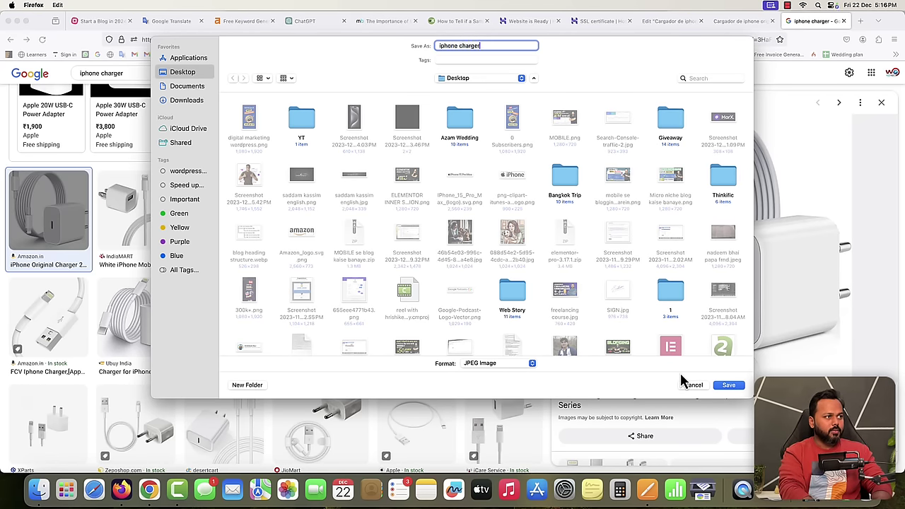
left_click(728, 385)
Step: In the Elementor post, add an Image widget between the first text block and the "Otras consecuencias del uso del cargador incorrecto" heading
left_click(668, 20)
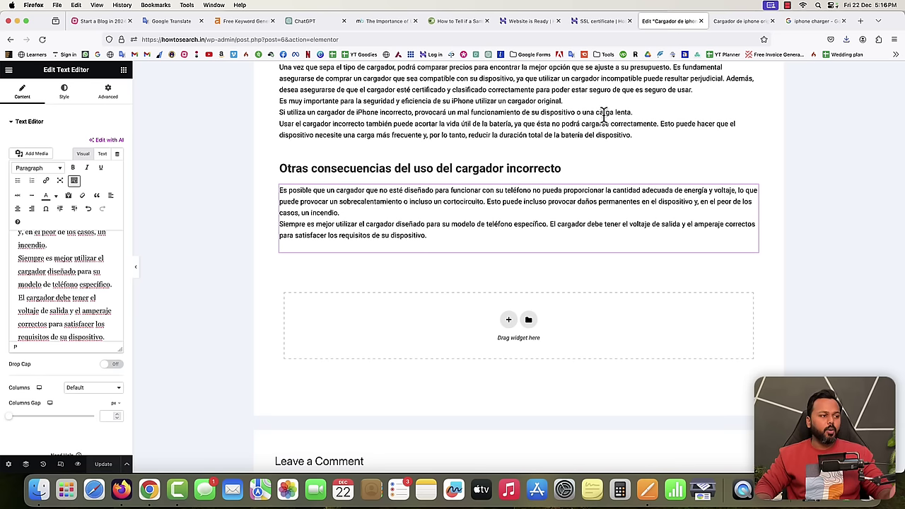
scroll(310, 204, "up", 5)
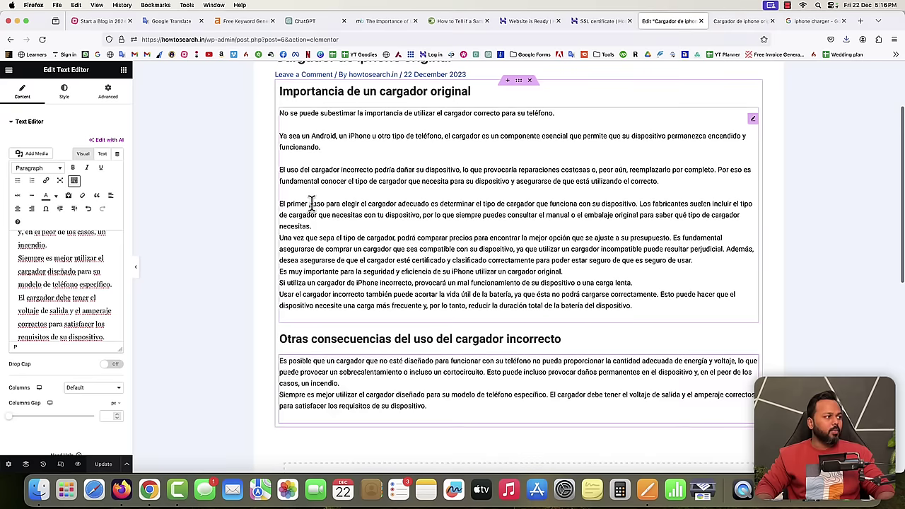
left_click(123, 71)
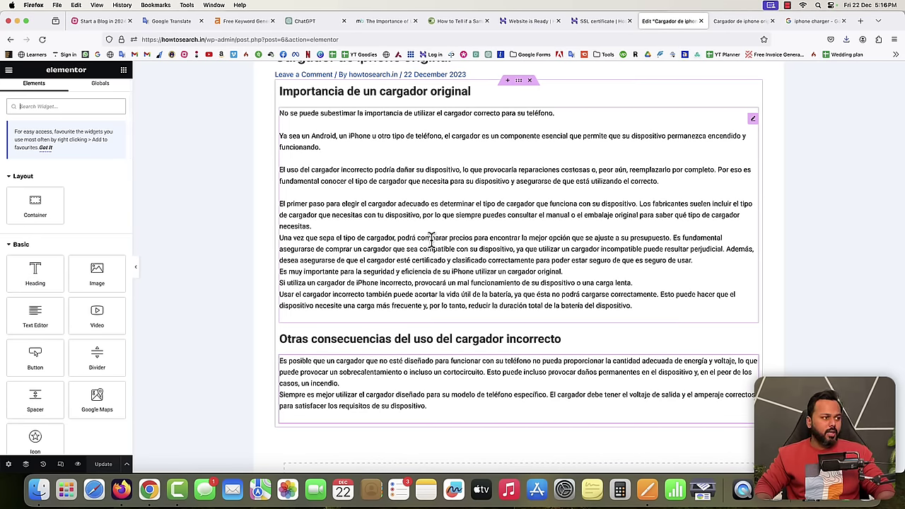
left_click_drag(96, 272, 322, 318)
scroll(453, 311, "down", 5)
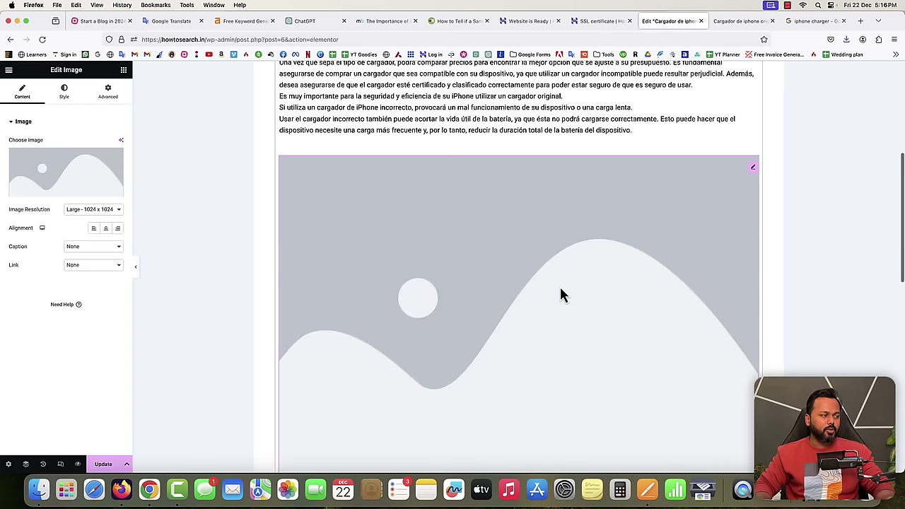
scroll(559, 295, "down", 1)
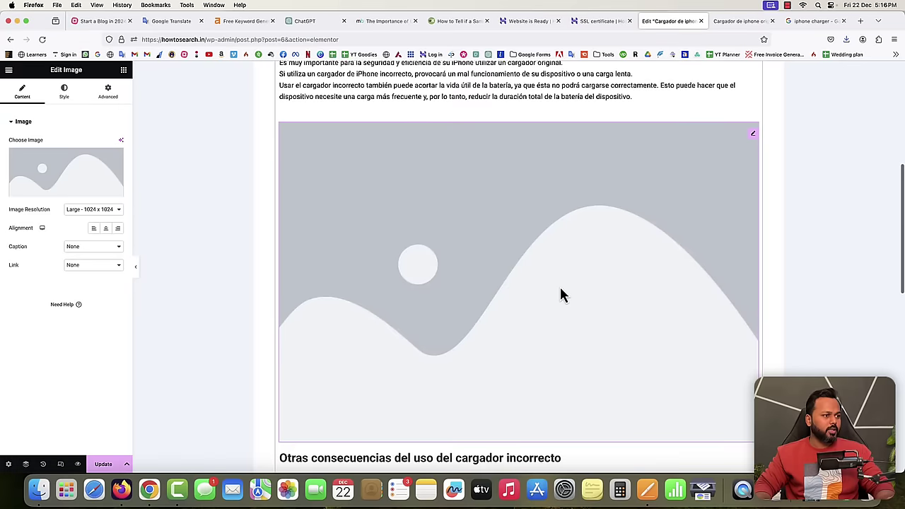
Step: Upload "iphone charger.jpg" from the Desktop to the media library and insert it into the Image widget
left_click(56, 195)
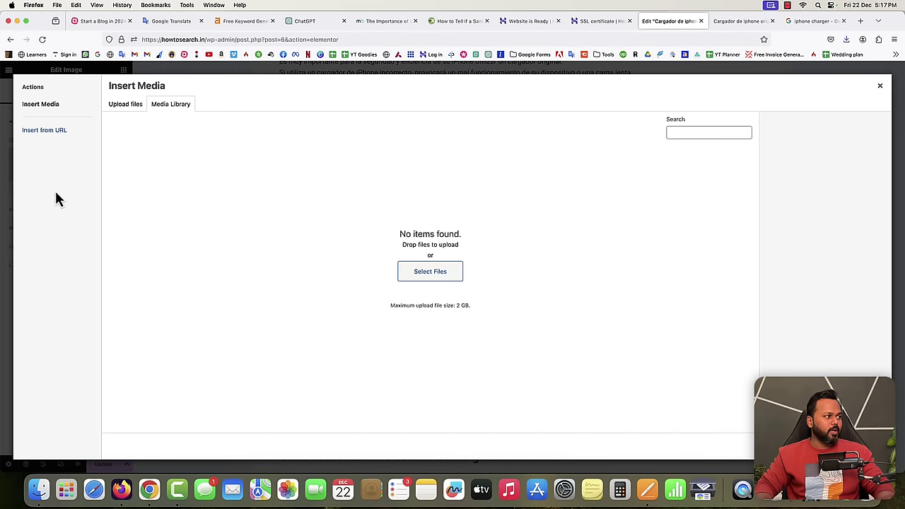
left_click(127, 111)
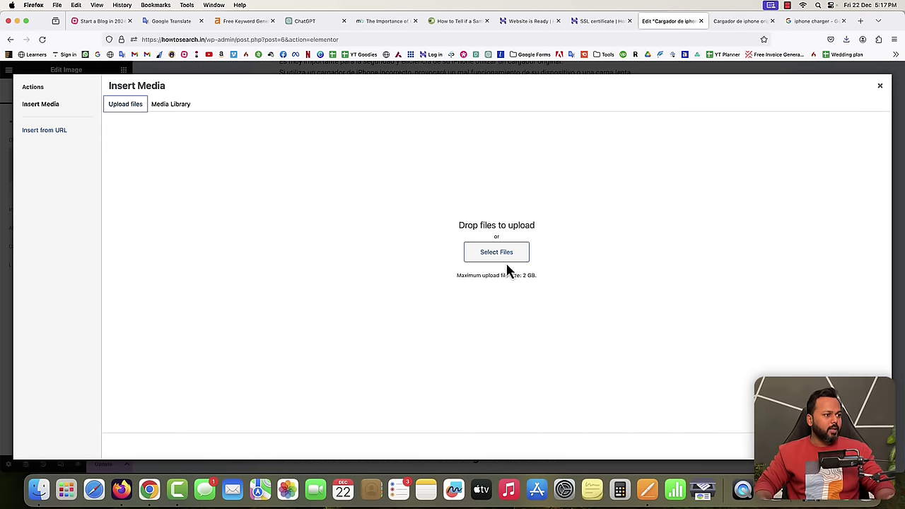
left_click(497, 255)
left_click(182, 95)
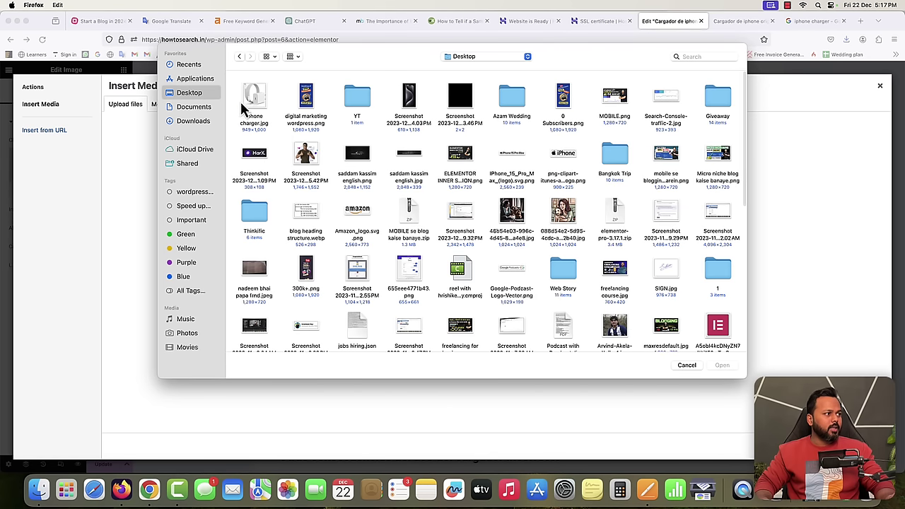
left_click(259, 98)
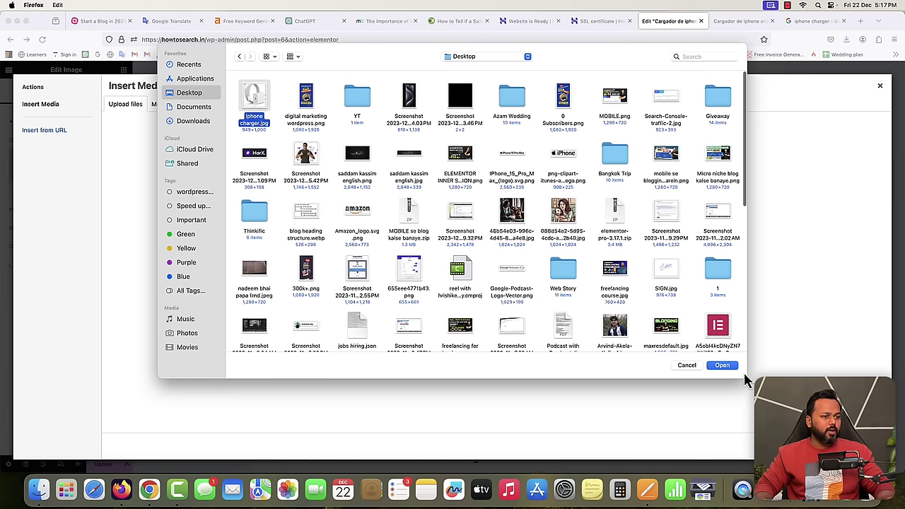
left_click(721, 365)
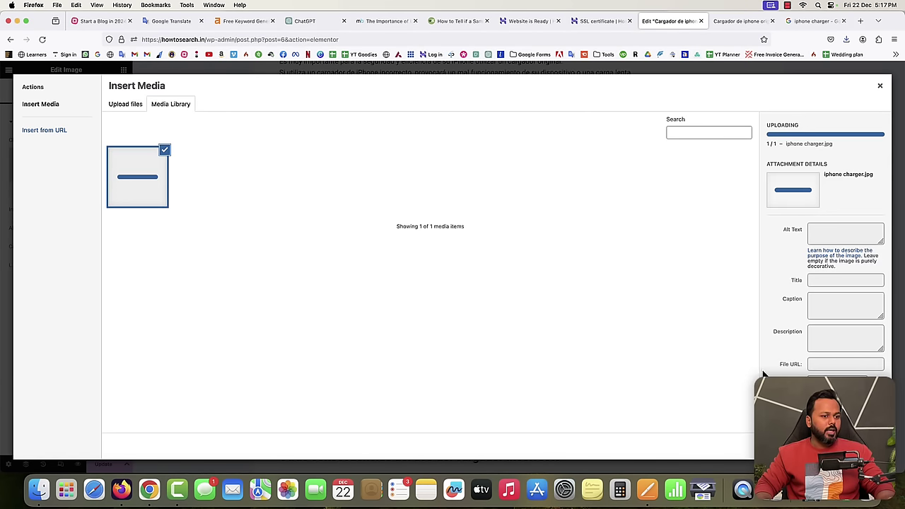
left_click(848, 445)
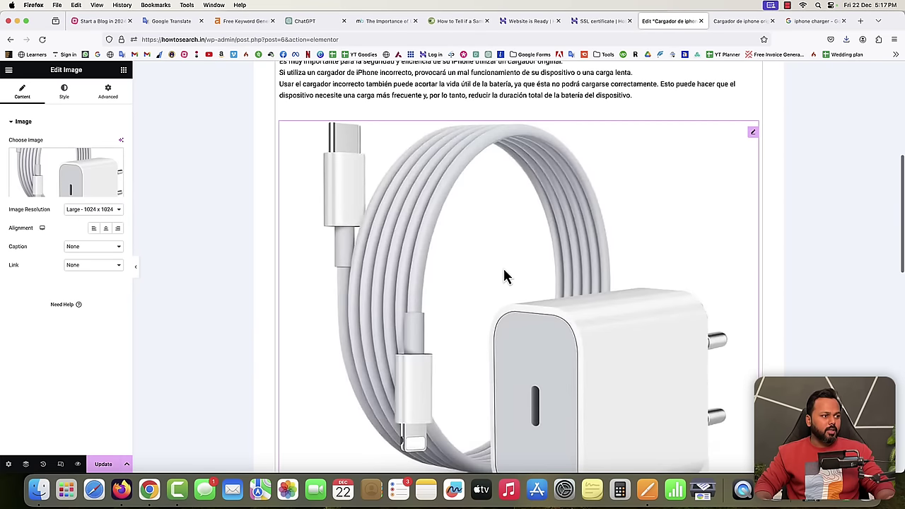
Step: Set the charger image's resolution to Medium - 300 x 300
scroll(503, 271, "down", 5)
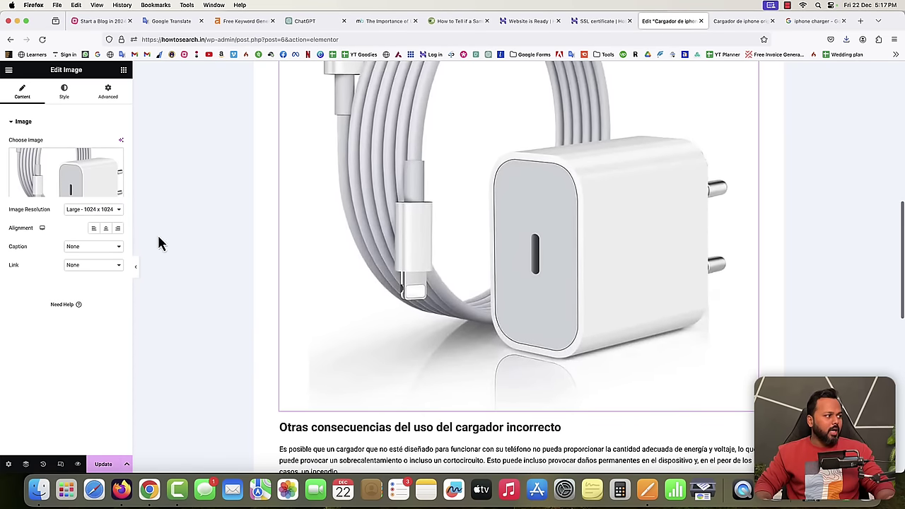
left_click(91, 209)
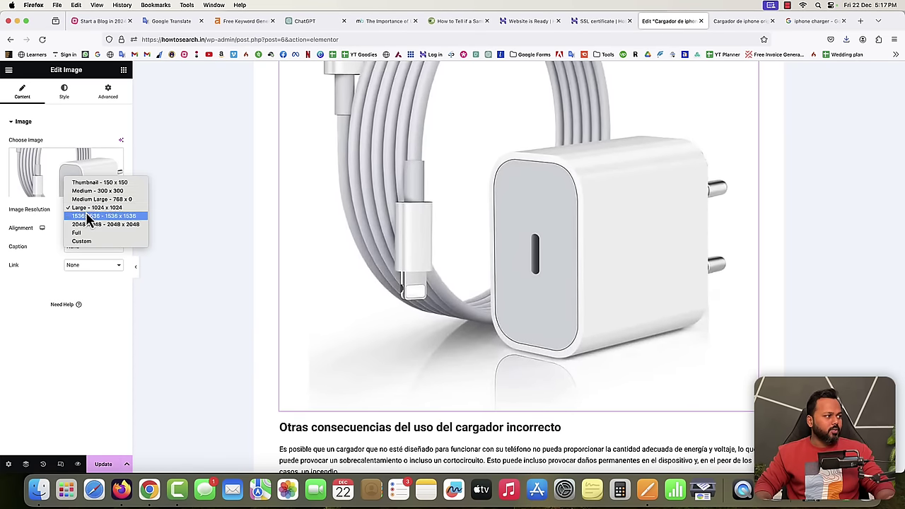
left_click(96, 190)
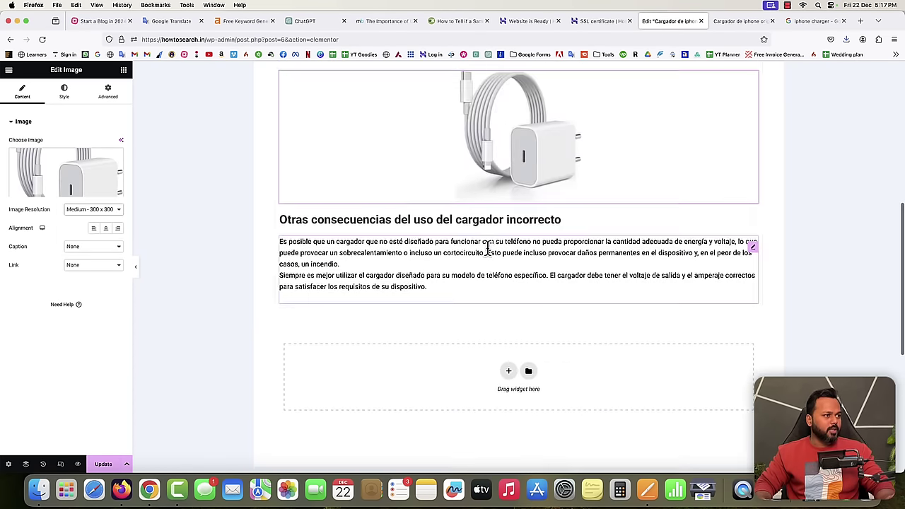
Step: Try the Medium Large and Custom resolutions on the charger image, and return it to Medium - 300 x 300
left_click(110, 211)
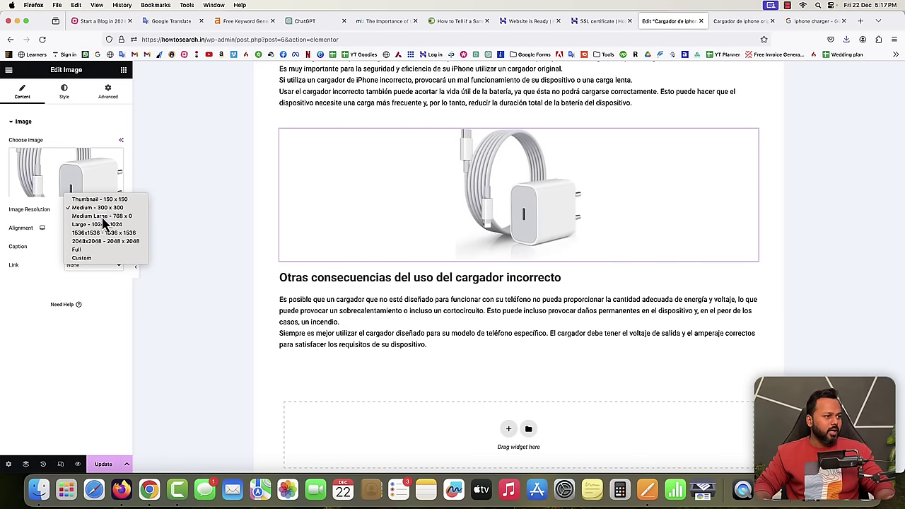
left_click(103, 220)
left_click(98, 211)
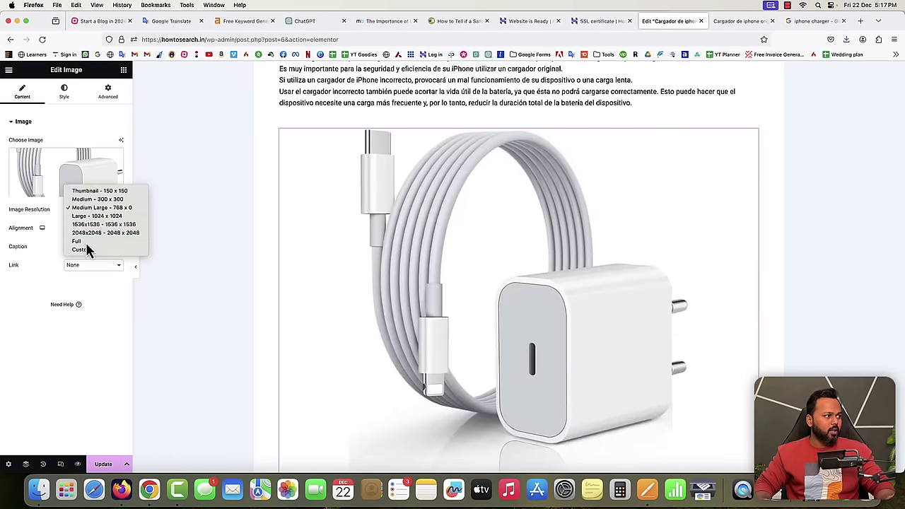
left_click(86, 241)
left_click(93, 210)
left_click(92, 216)
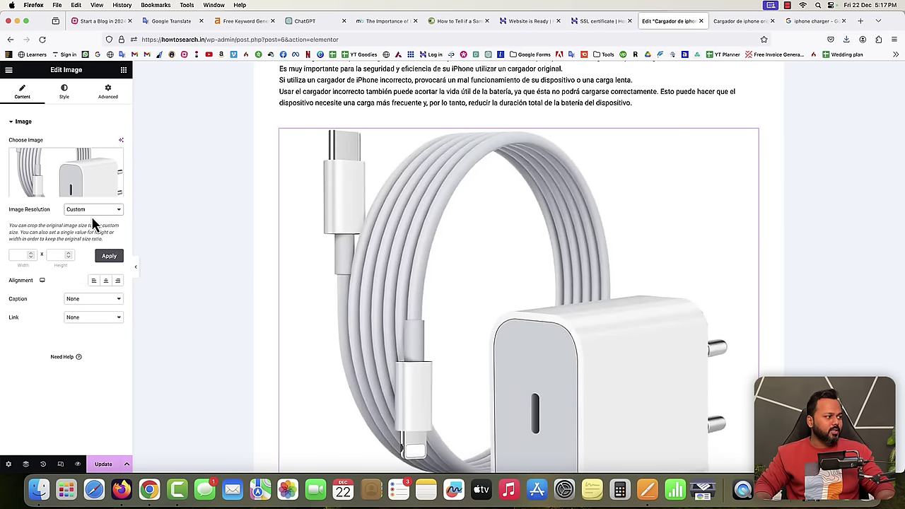
left_click(21, 254)
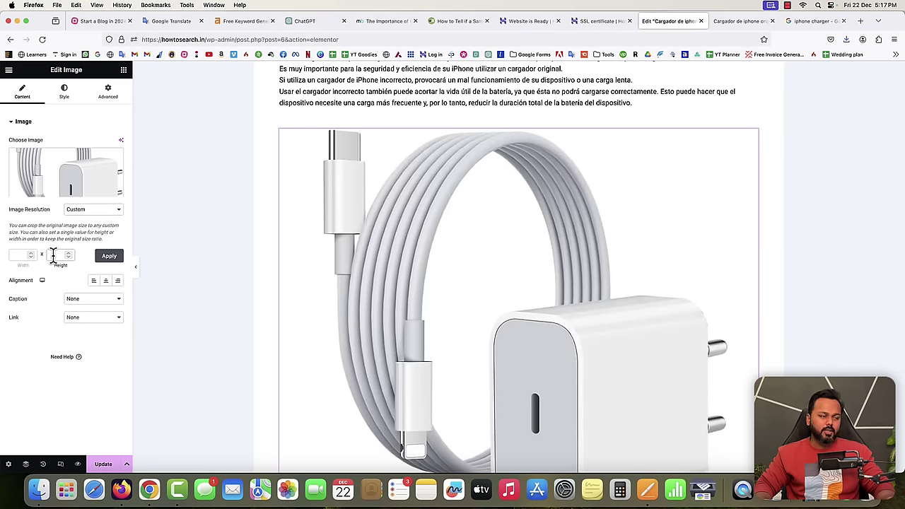
left_click(96, 212)
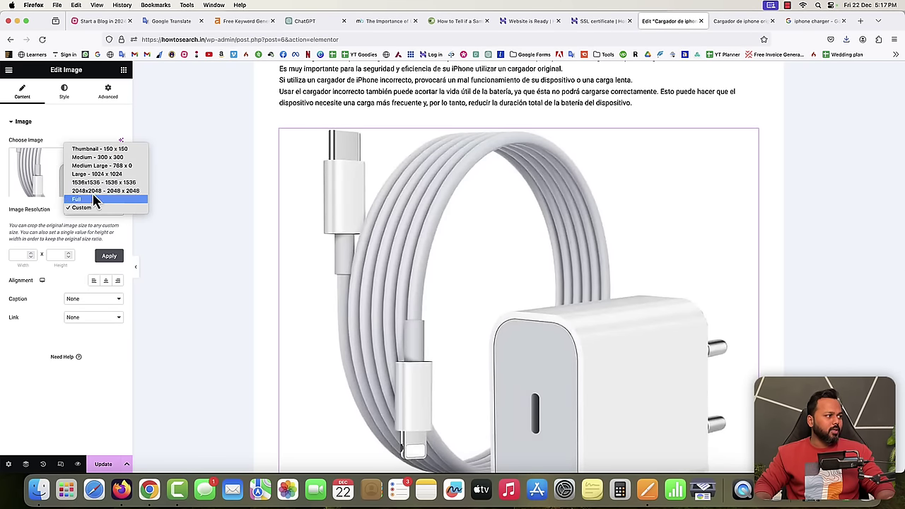
left_click(92, 157)
Step: Check the charger image between the two text sections and update the post
scroll(412, 231, "up", 2)
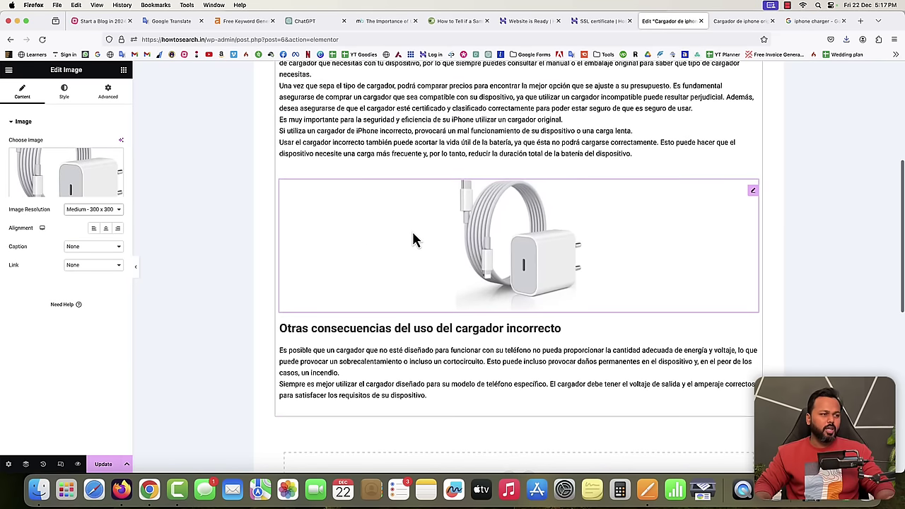
scroll(413, 237, "up", 2)
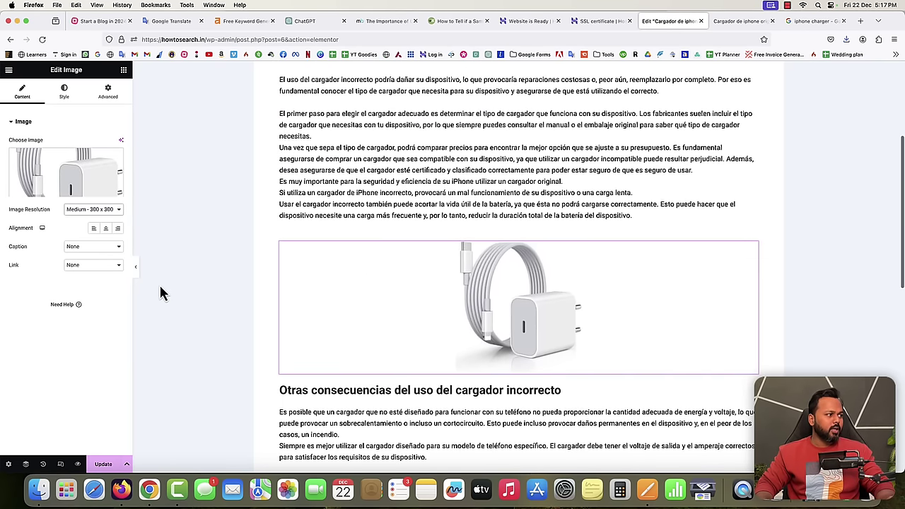
left_click(103, 465)
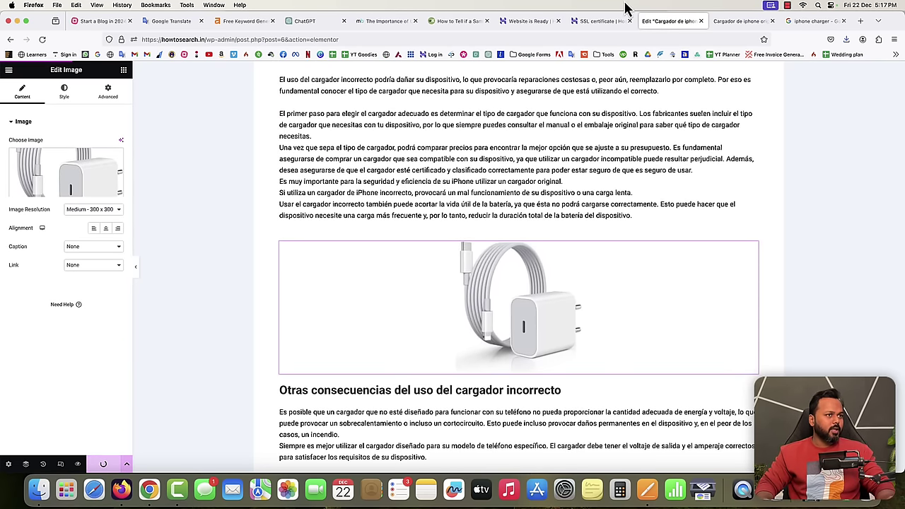
Step: Reload the published "Cargador de iphone original" article and look over the charger image within the text
left_click(740, 21)
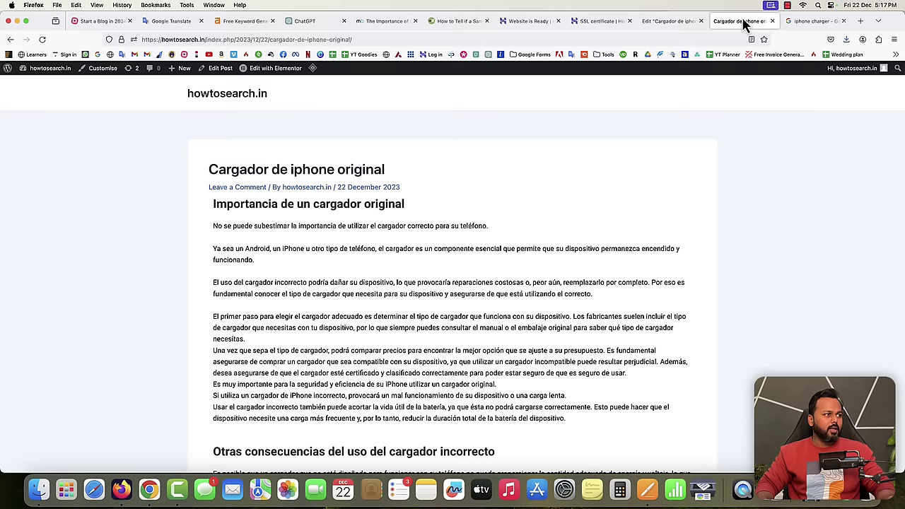
left_click(42, 38)
scroll(85, 138, "down", 3)
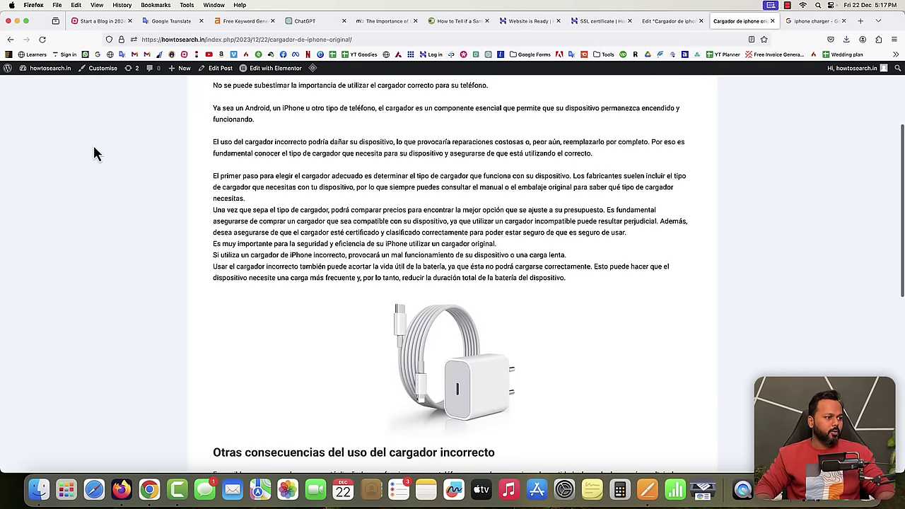
scroll(484, 324, "down", 3)
scroll(483, 329, "up", 5)
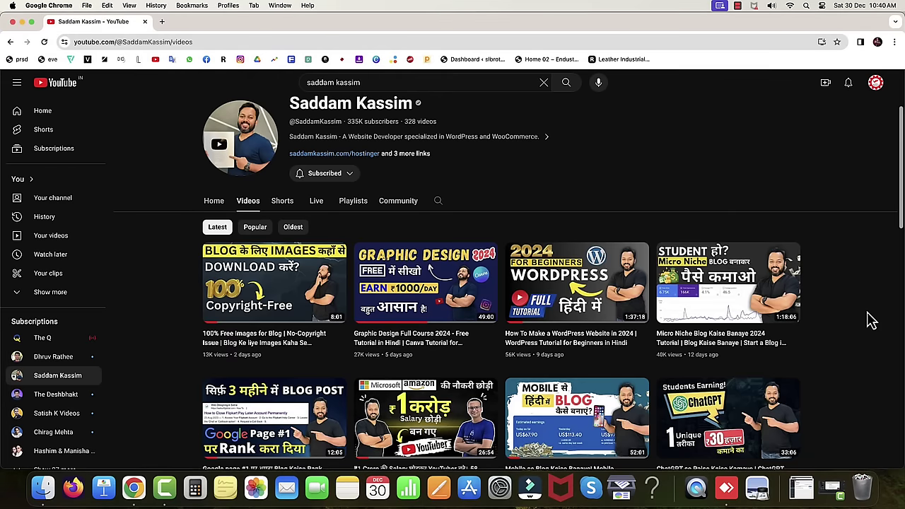
scroll(870, 320, "down", 4)
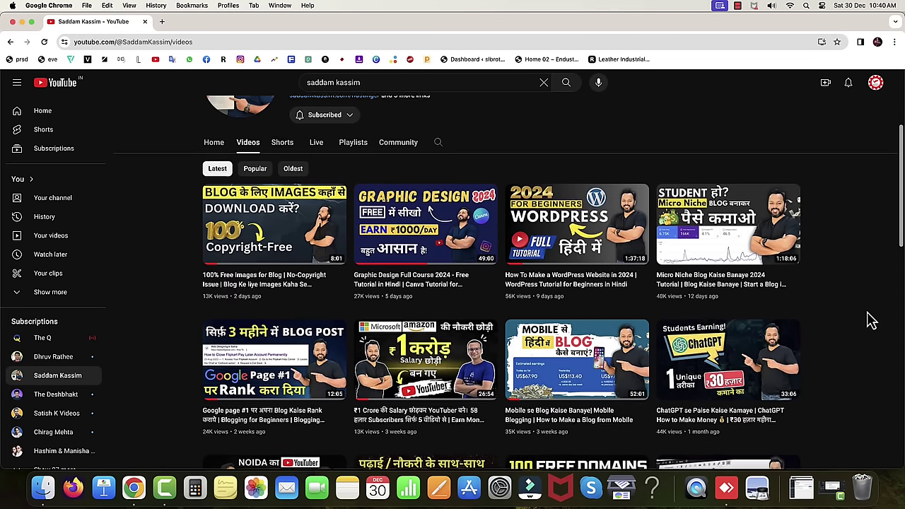
scroll(870, 318, "down", 3)
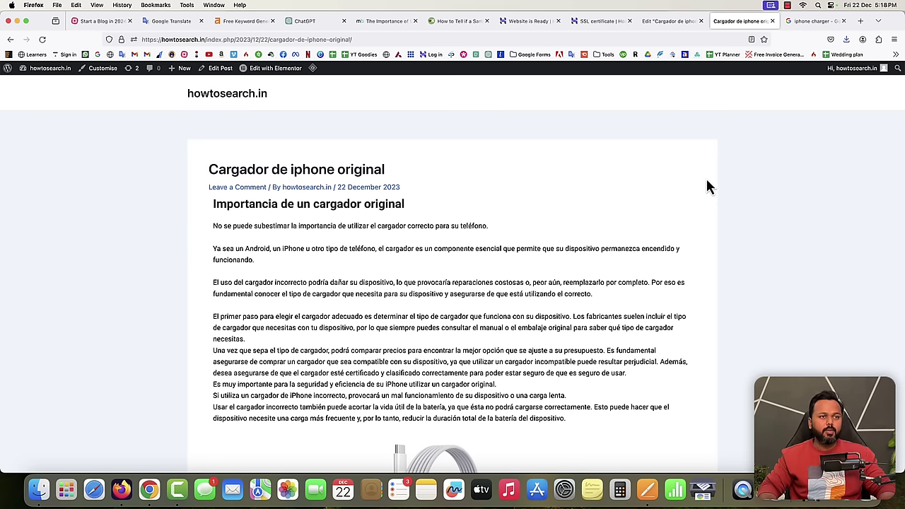
Step: Find the iStock "Iphone charger cable" picture in the Google Images results and save it to the computer
left_click(812, 21)
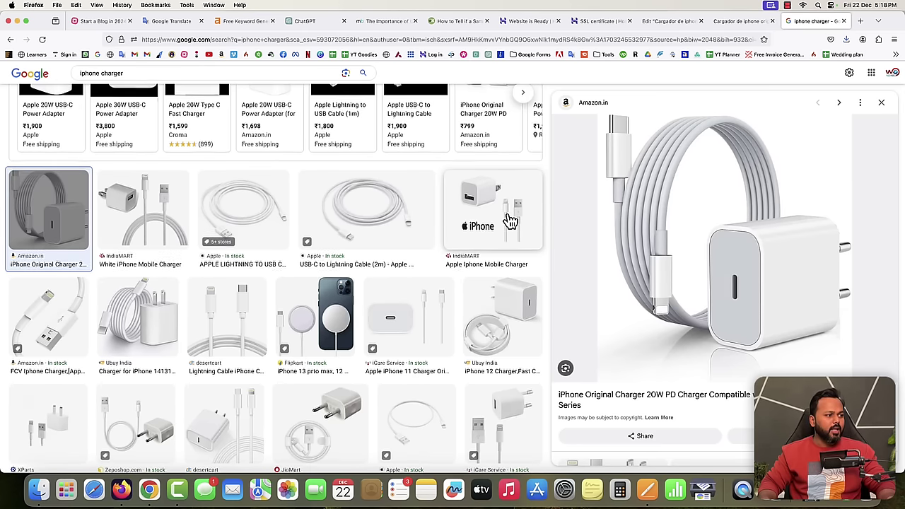
scroll(506, 222, "down", 5)
scroll(510, 222, "down", 5)
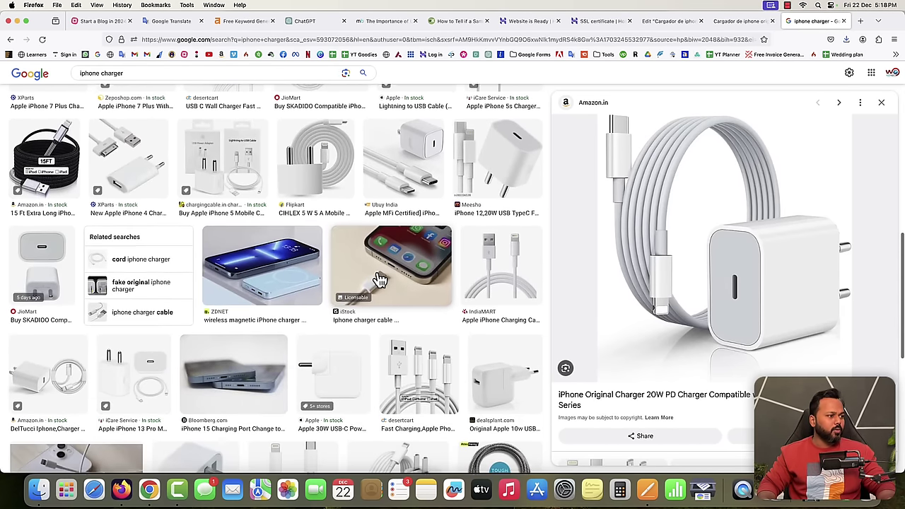
left_click(382, 279)
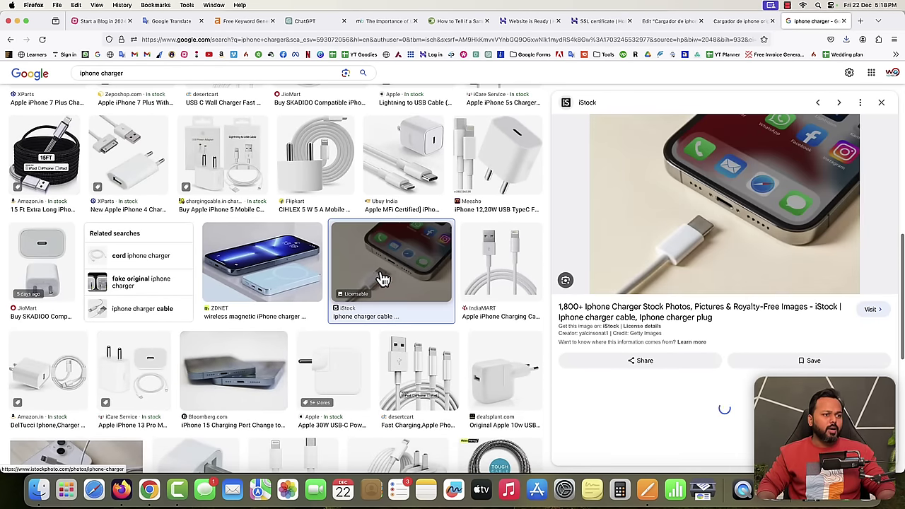
right_click(705, 200)
left_click(732, 301)
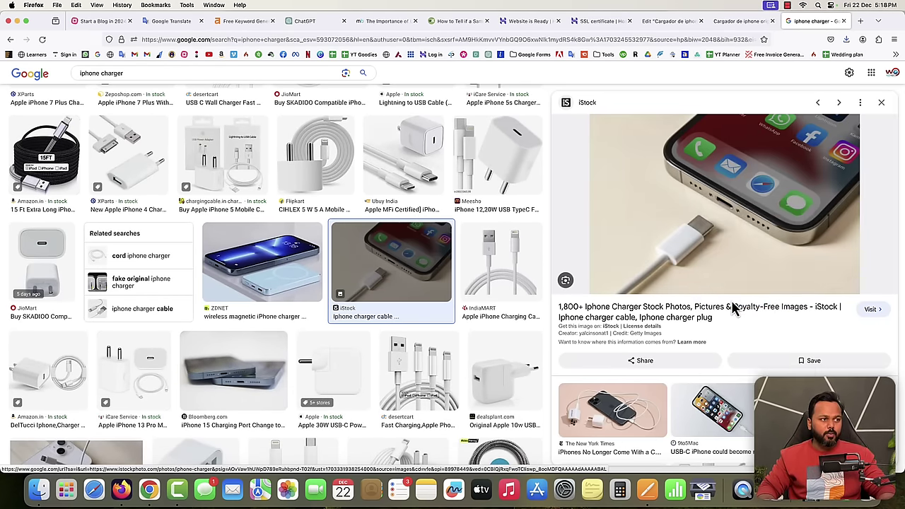
left_click(728, 385)
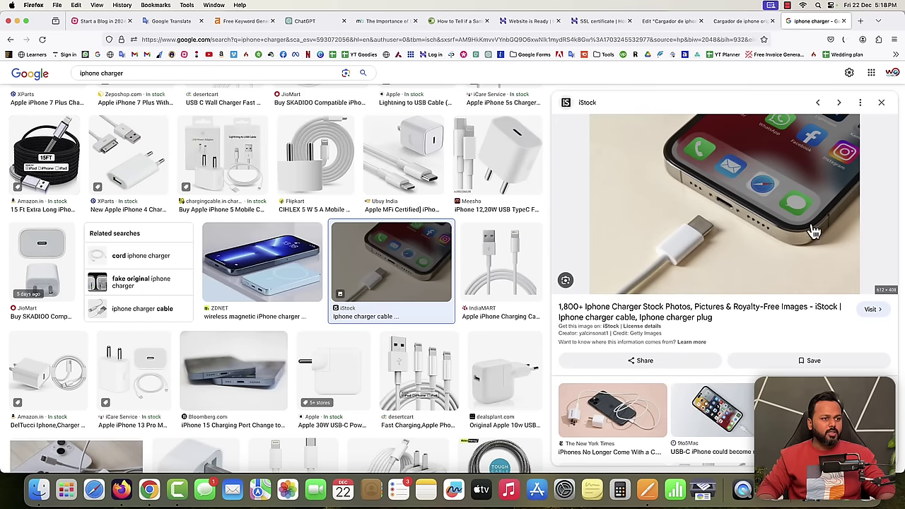
Step: Return to the Elementor post and exit to the WordPress post editor, postponing the choice of exit destination
left_click(668, 27)
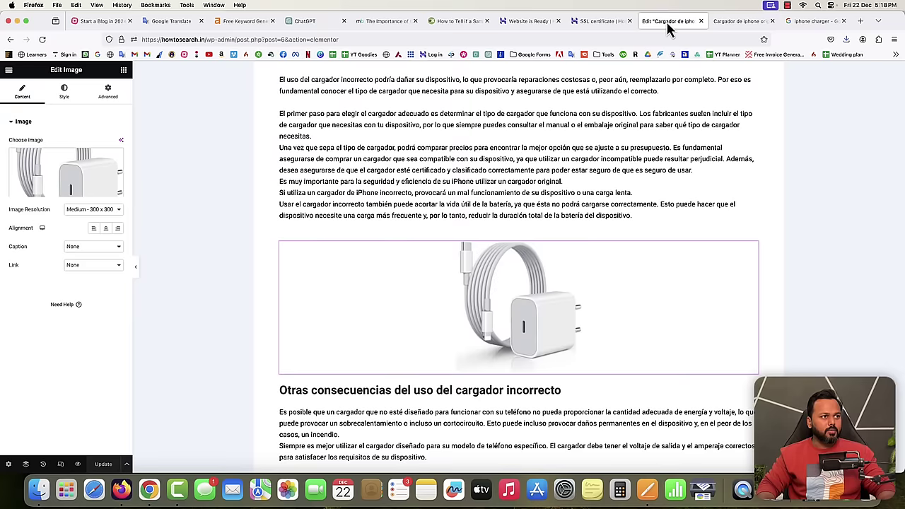
left_click(8, 70)
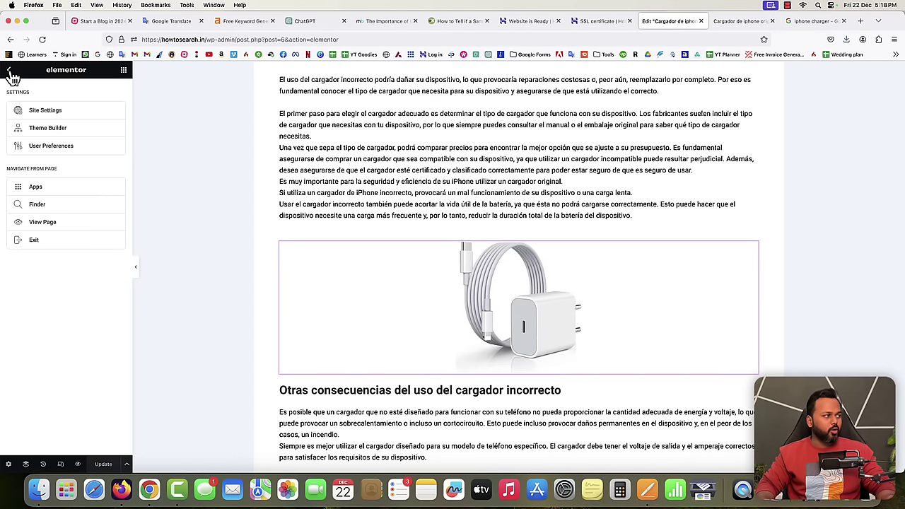
left_click(10, 71)
left_click(10, 70)
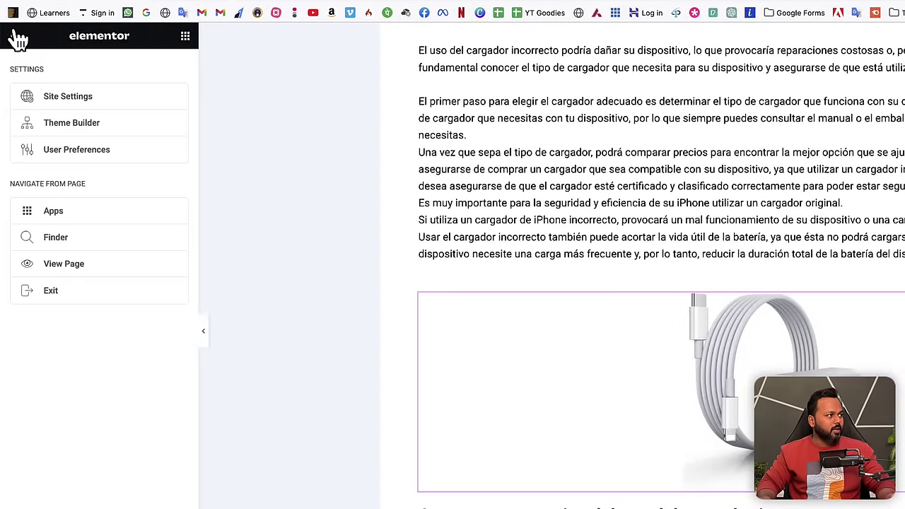
left_click(53, 296)
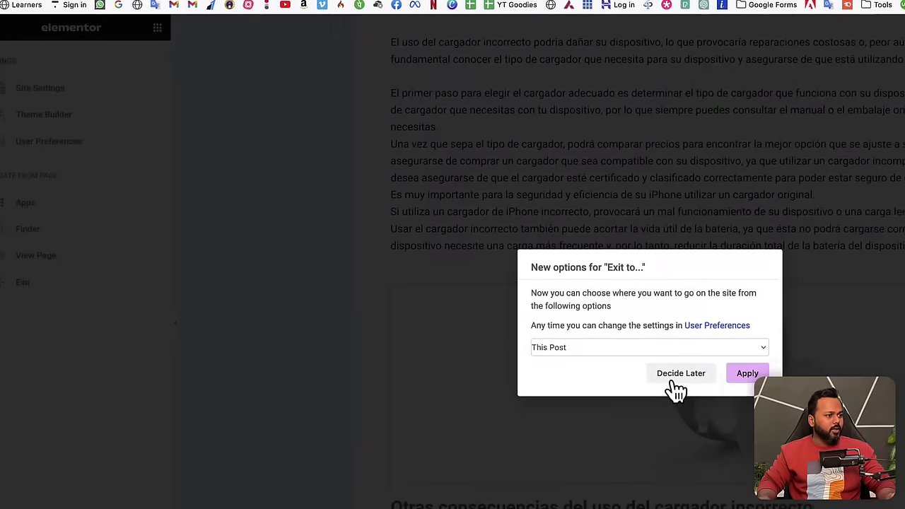
left_click(676, 375)
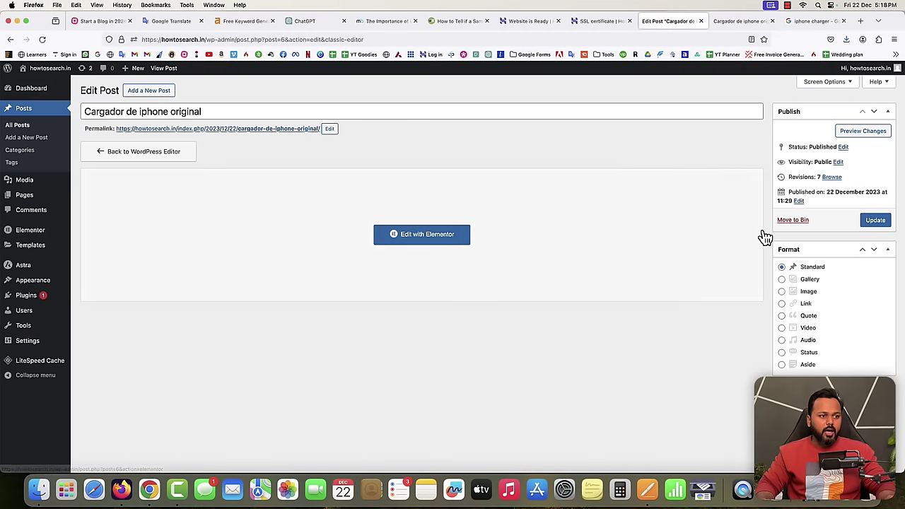
Step: Change the post's category from Blog to Chargers
scroll(779, 236, "down", 5)
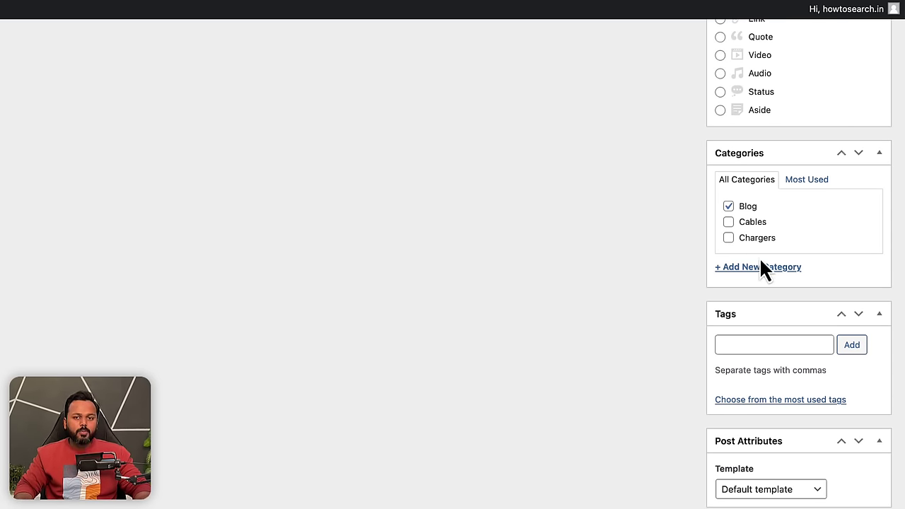
left_click(728, 206)
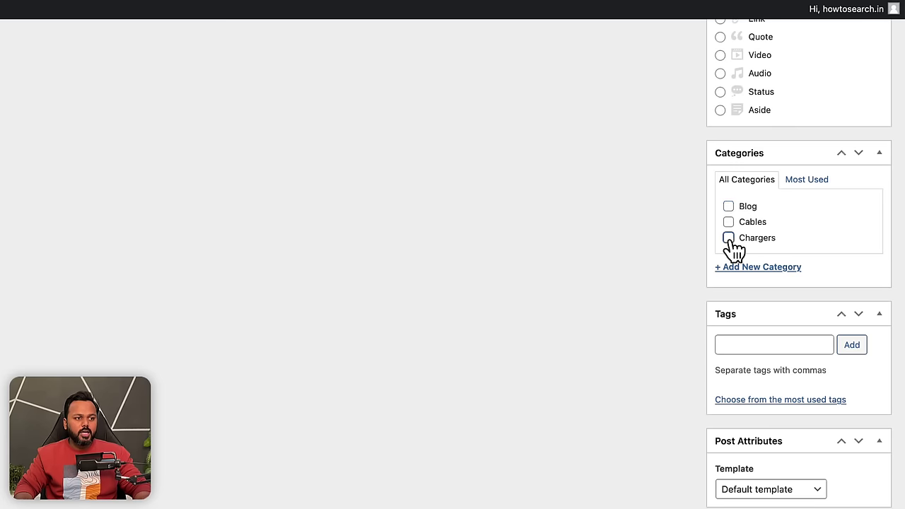
left_click(729, 238)
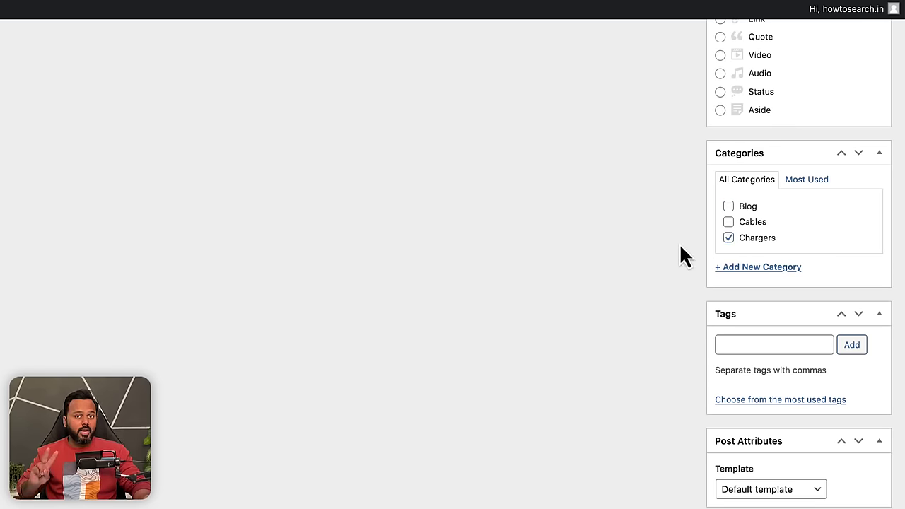
Step: Upload the saved iStock charger cable picture from the Desktop and set it as the post's featured image
scroll(680, 248, "down", 10)
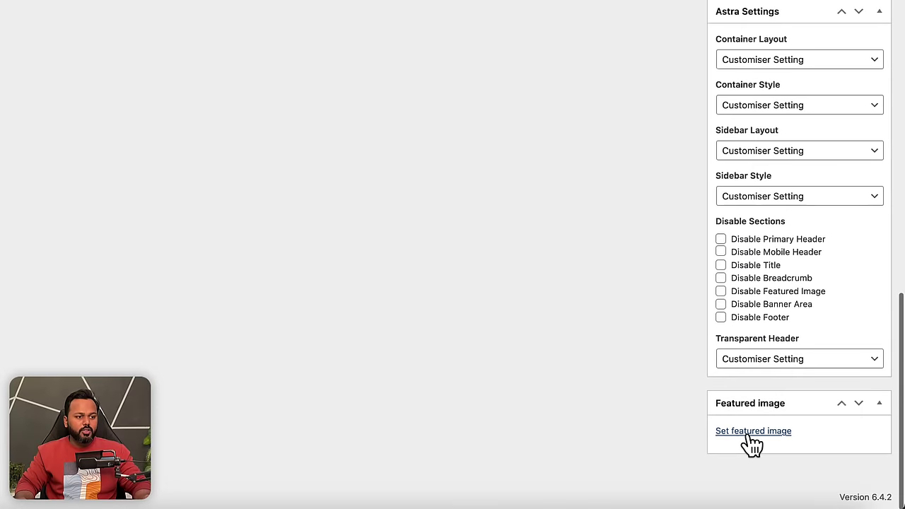
left_click(783, 425)
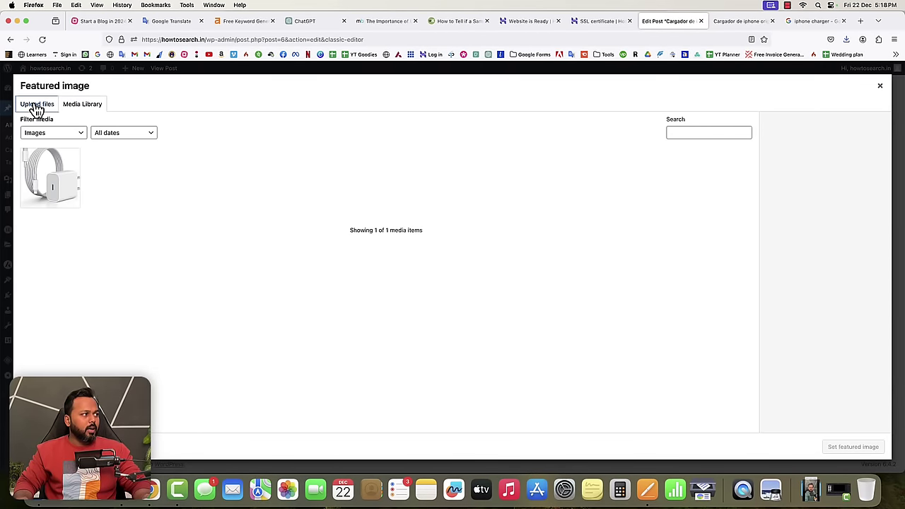
left_click(37, 106)
left_click(438, 254)
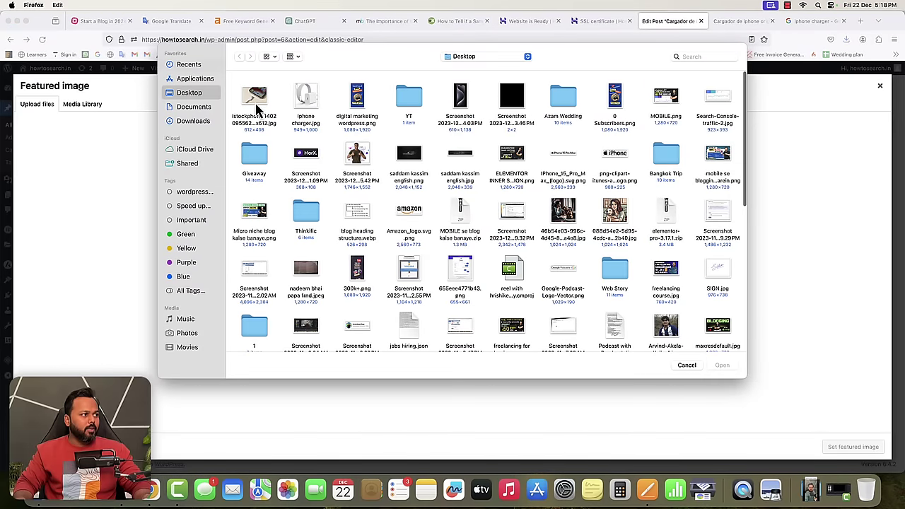
left_click(256, 103)
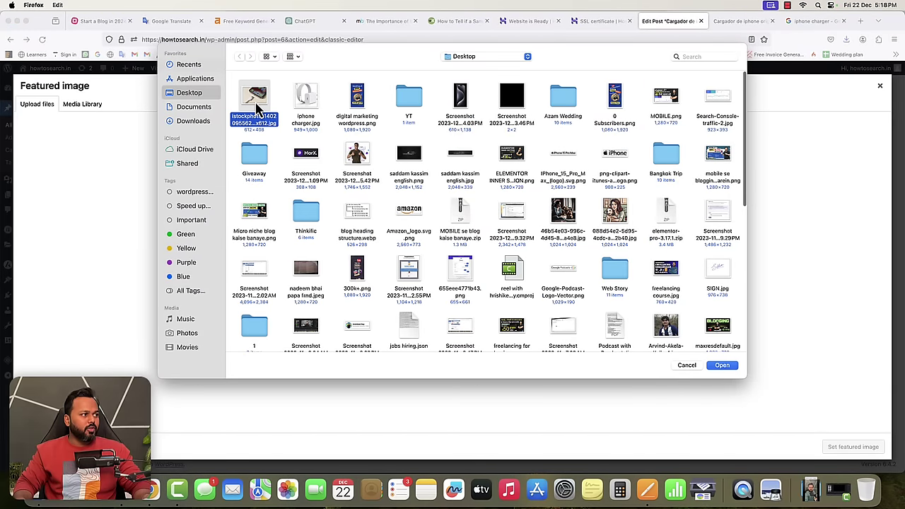
left_click(721, 365)
left_click(852, 447)
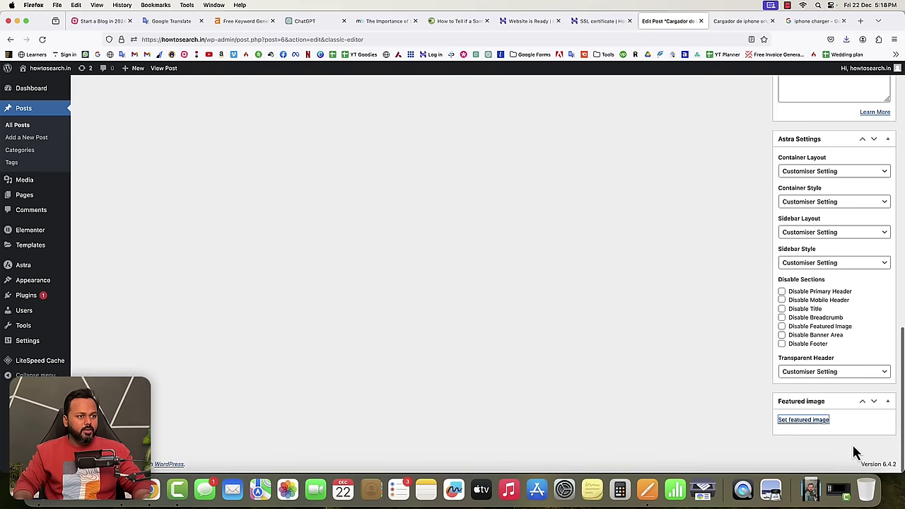
Step: Update the published "Cargador de iphone original" post to save its category and featured image
scroll(758, 361, "down", 2)
scroll(735, 320, "up", 5)
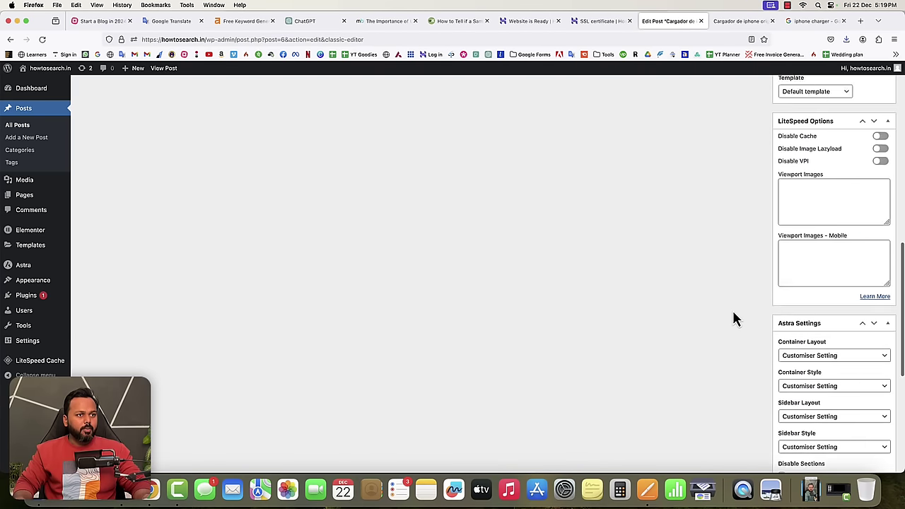
scroll(742, 311, "up", 10)
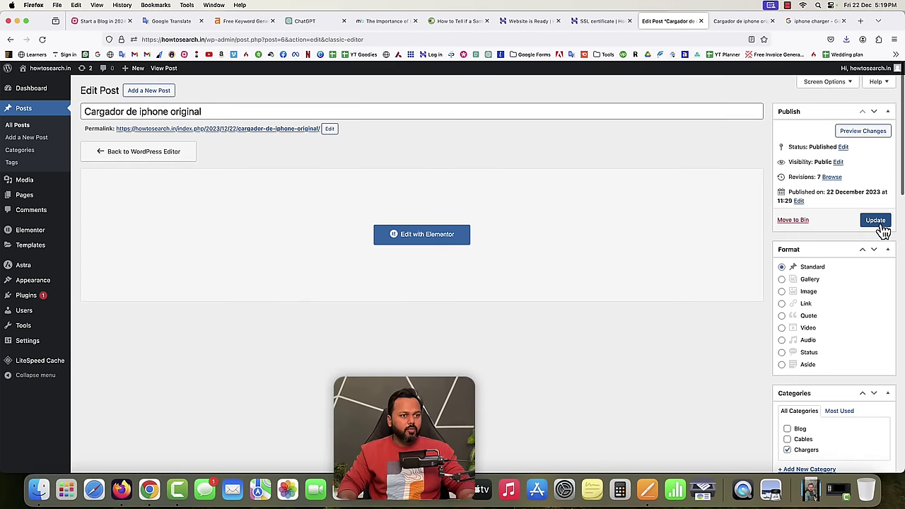
left_click(875, 220)
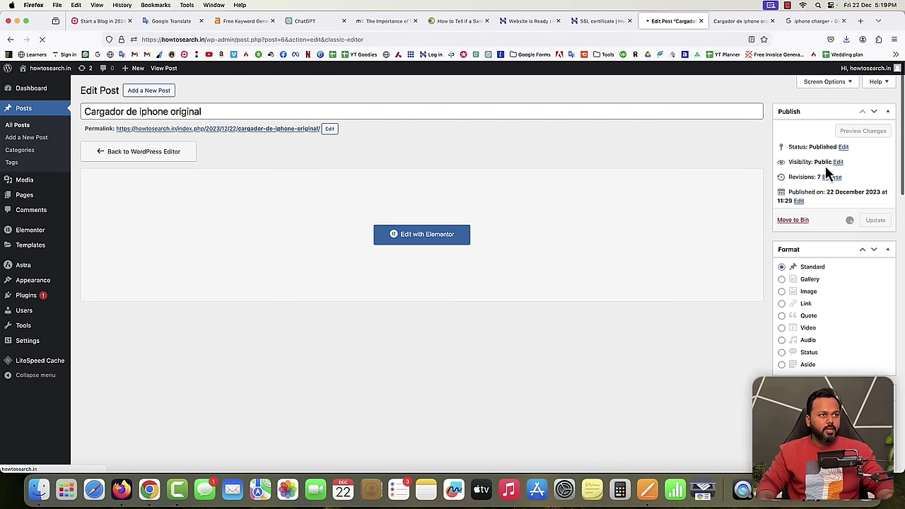
Step: Reload the published article, go to the site's home page and open the post from its listing
left_click(735, 22)
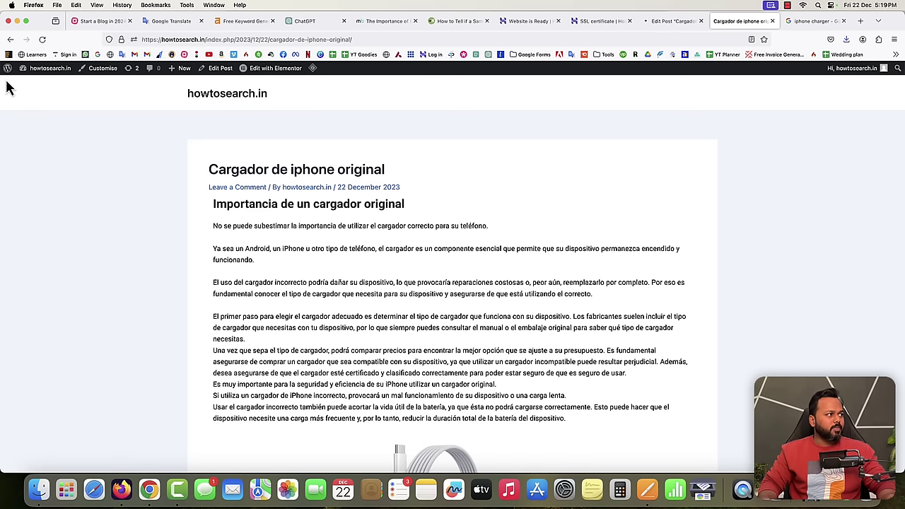
left_click(42, 39)
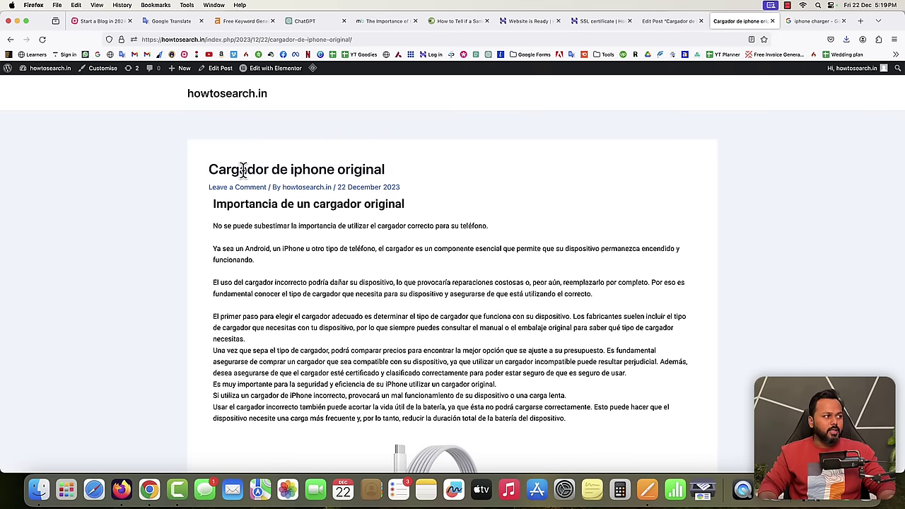
left_click(205, 103)
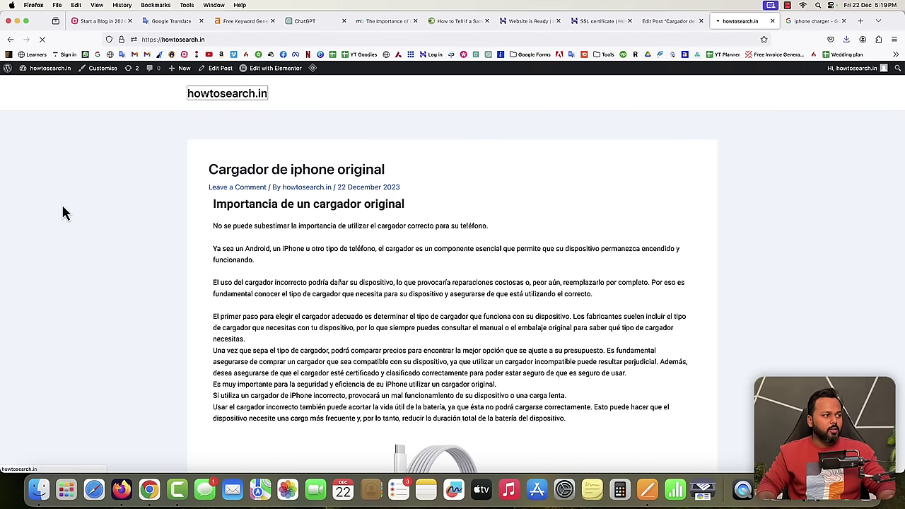
left_click(317, 244)
Step: Look through the article down to the comment form, check its featured image on the home page and reopen the post
scroll(332, 254, "down", 2)
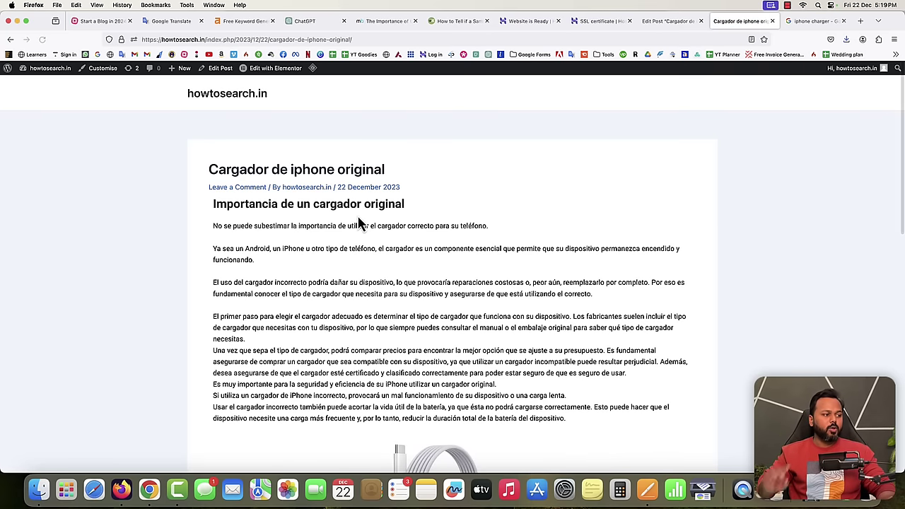
scroll(358, 218, "down", 5)
scroll(356, 214, "down", 5)
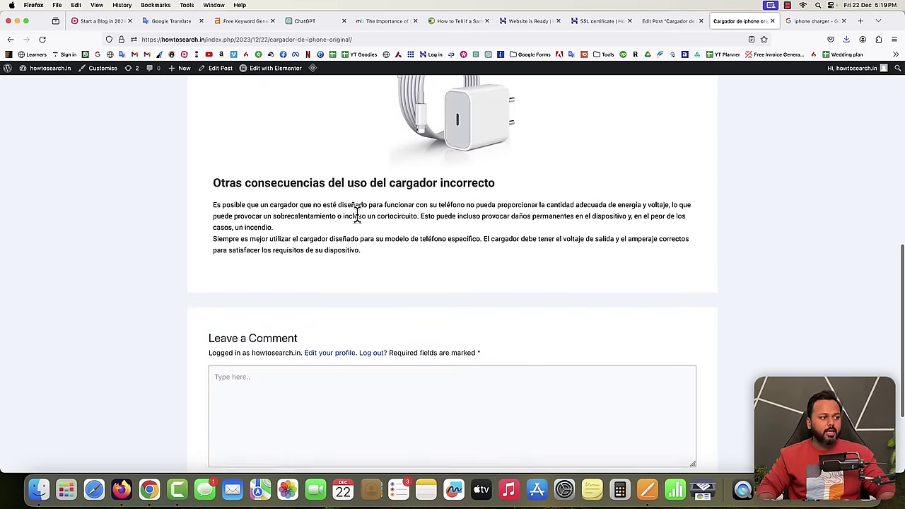
scroll(359, 222, "up", 15)
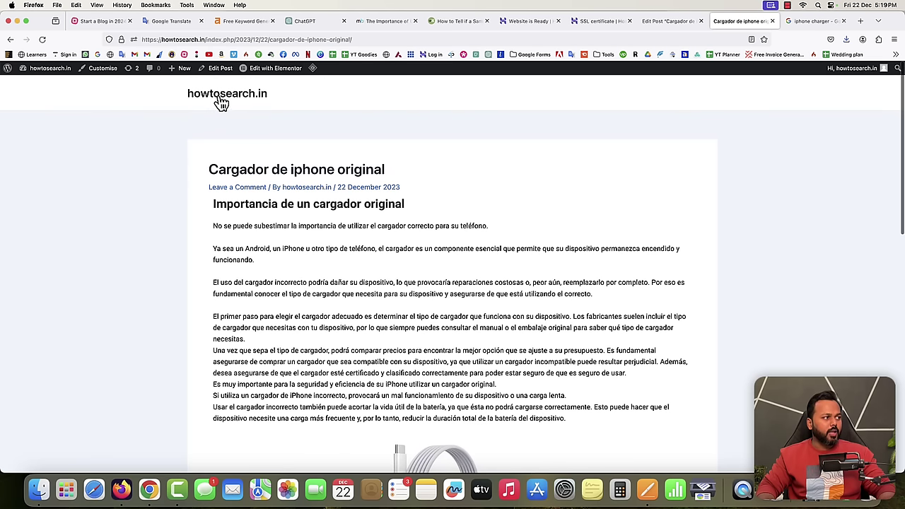
left_click(219, 99)
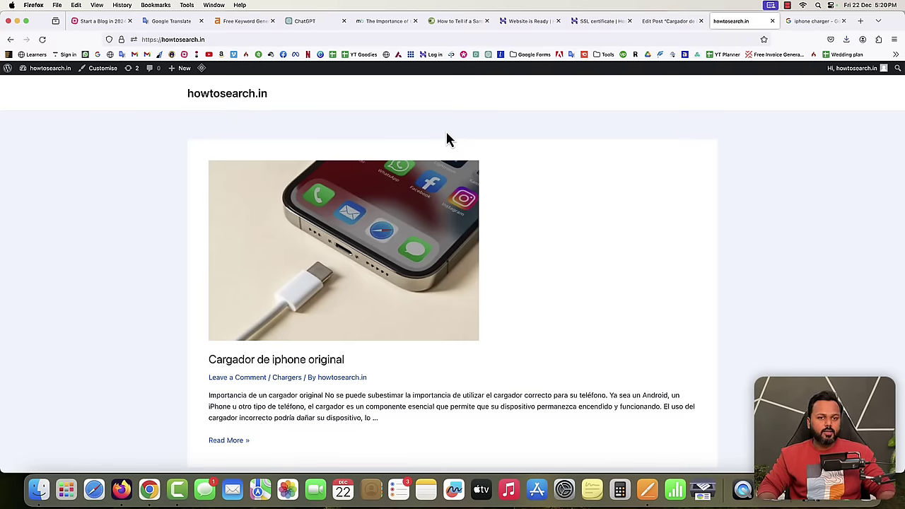
left_click(332, 256)
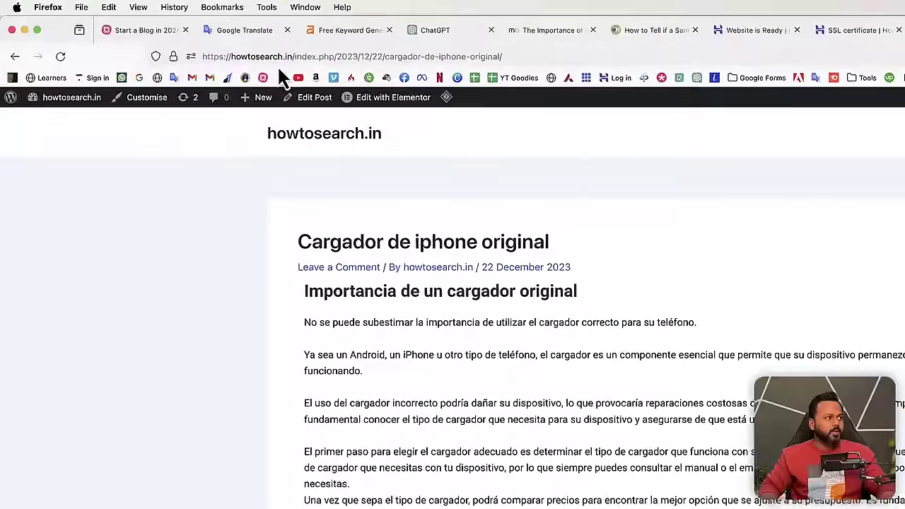
Step: Examine the article's web address, checking its domain and its "cargador-de-iphone-original" slug
left_click(239, 56)
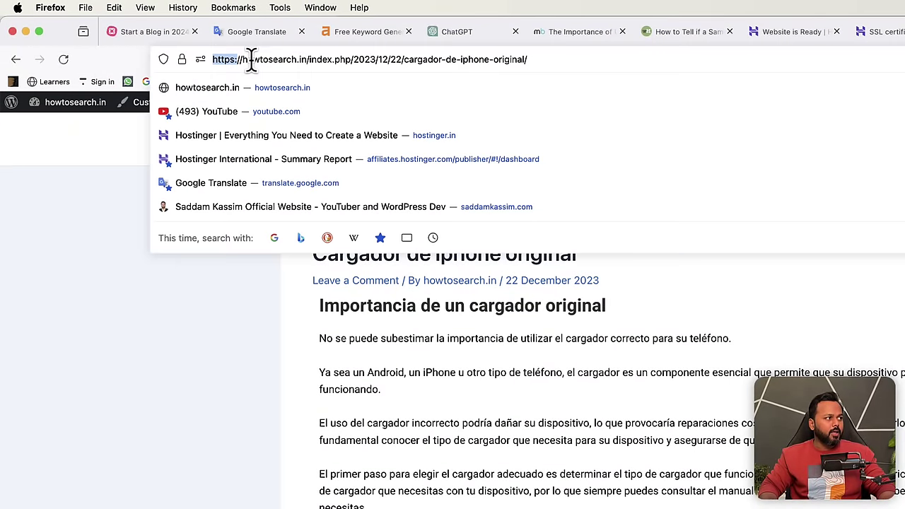
left_click_drag(385, 59, 537, 60)
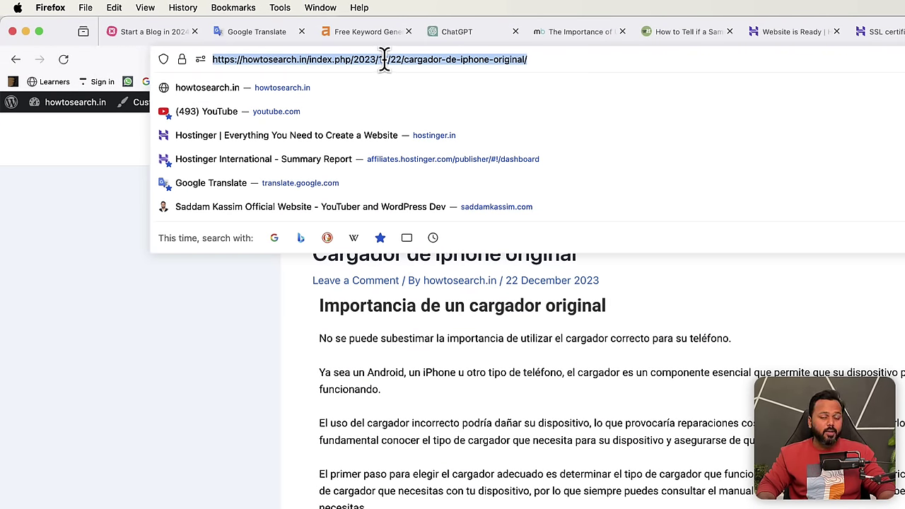
left_click(246, 60)
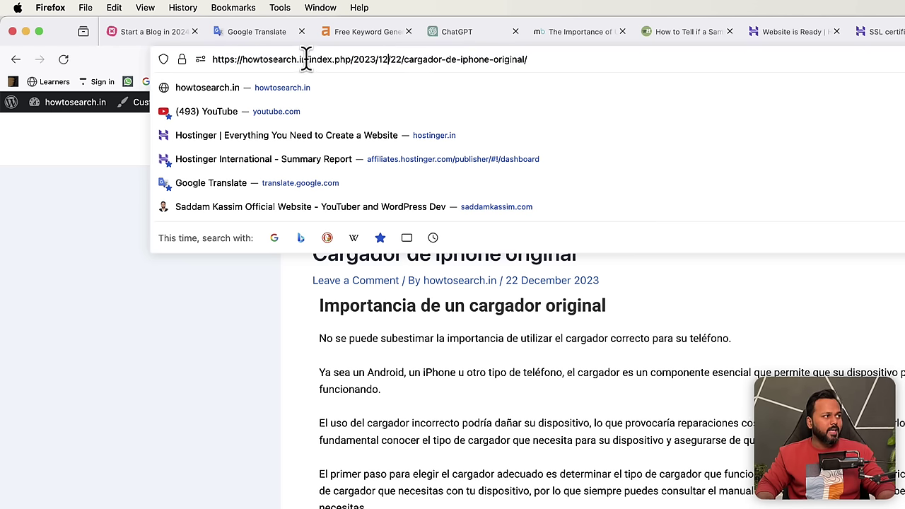
left_click_drag(306, 59, 243, 60)
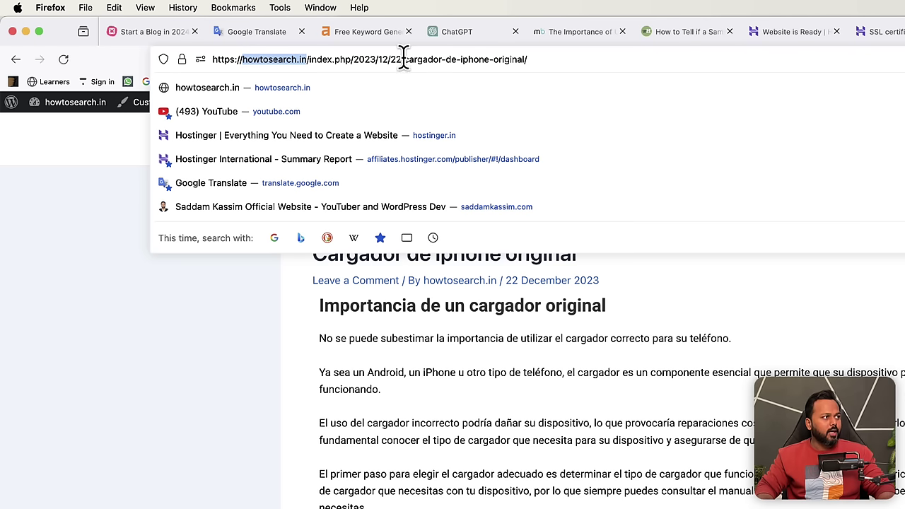
left_click_drag(404, 60, 522, 60)
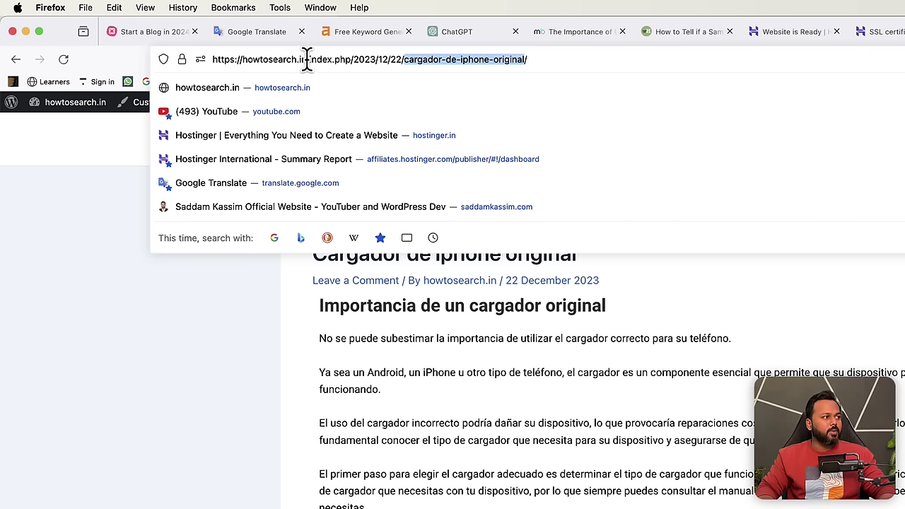
Step: Remove "/index.php/2023/12/22" from the article's address to show the short URL, without loading it
left_click_drag(306, 60, 353, 60)
left_click_drag(375, 59, 400, 59)
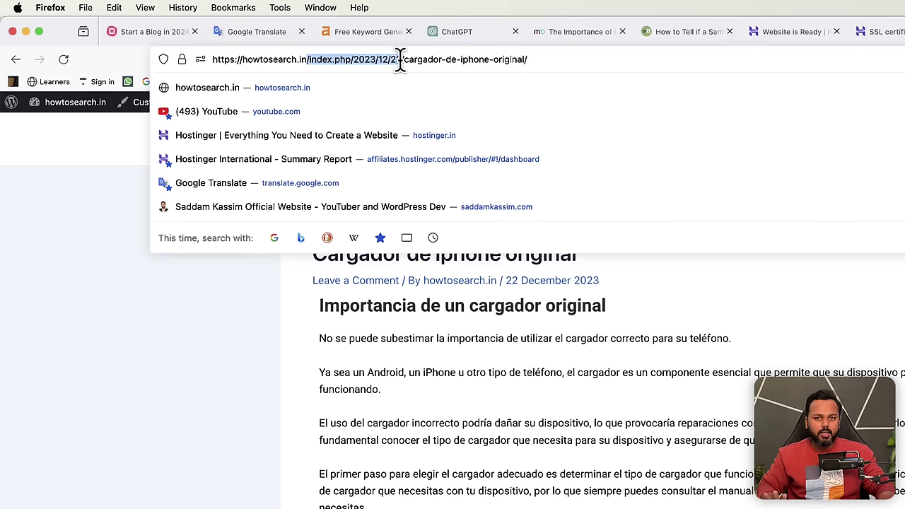
left_click_drag(400, 59, 423, 59)
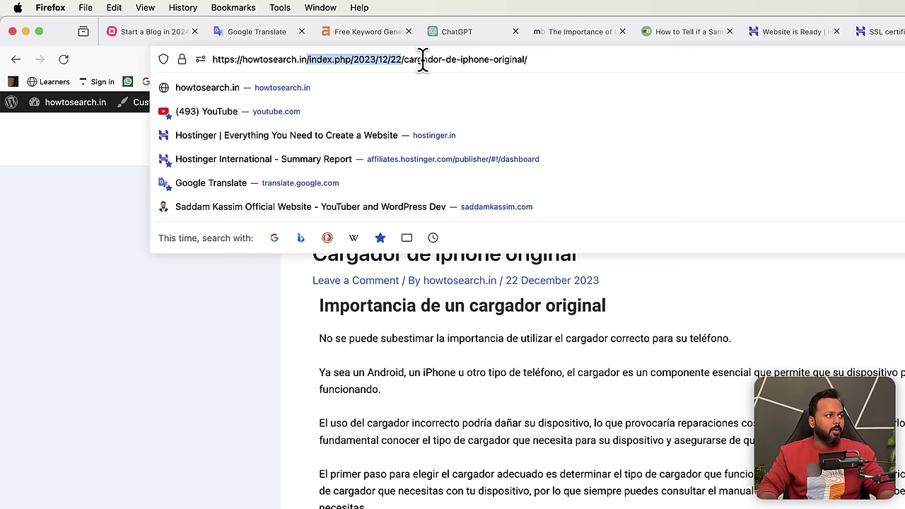
key("BackSpace")
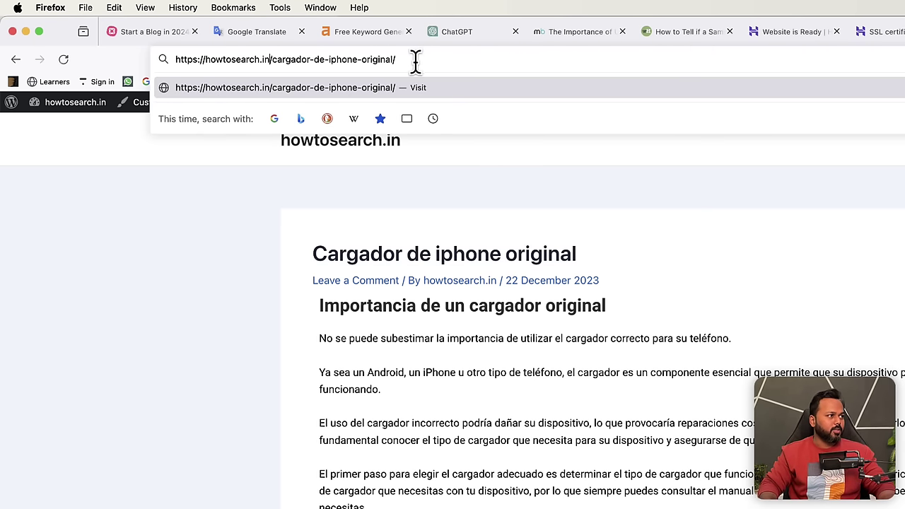
left_click(164, 251)
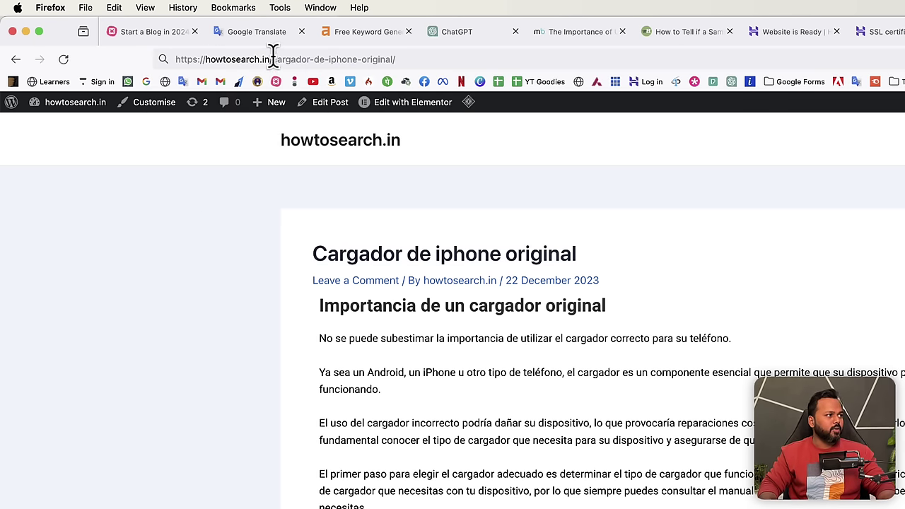
left_click_drag(270, 59, 396, 61)
left_click(236, 197)
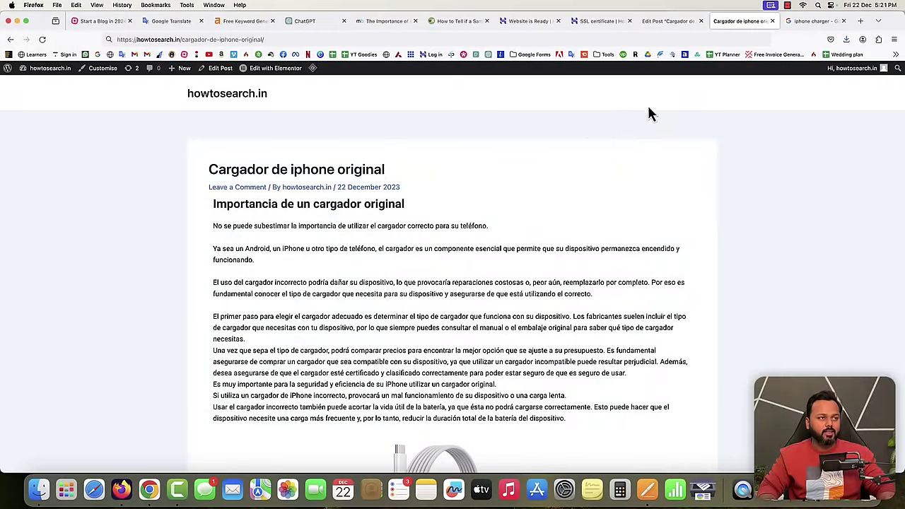
Step: Return to the WordPress post editor and open the site's Permalinks settings
left_click(672, 21)
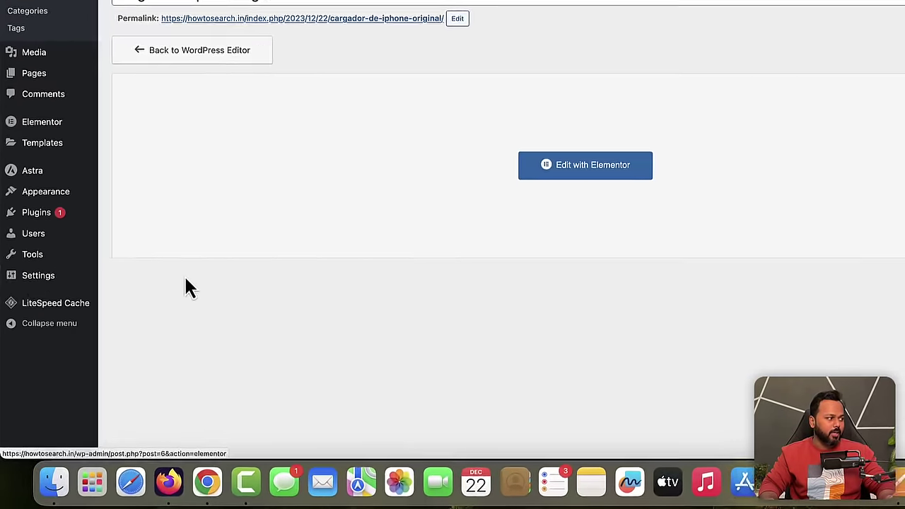
mouse_move(42, 336)
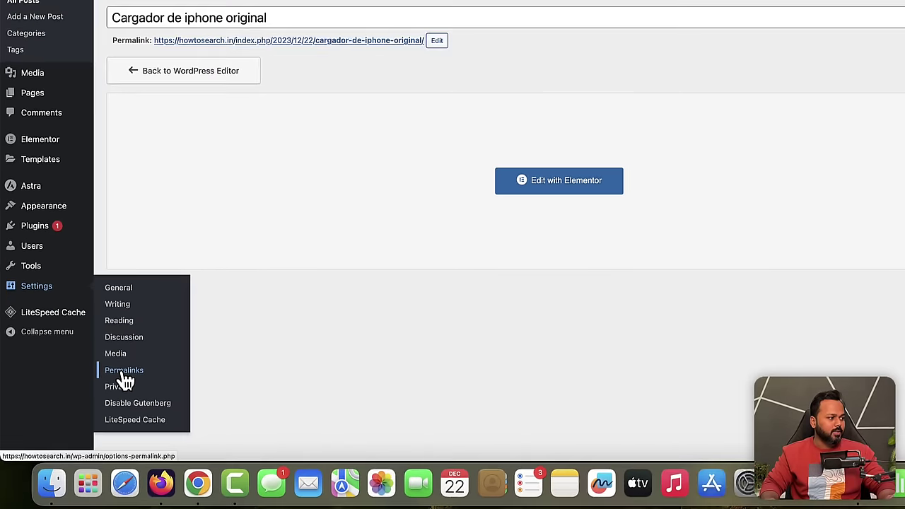
left_click(123, 373)
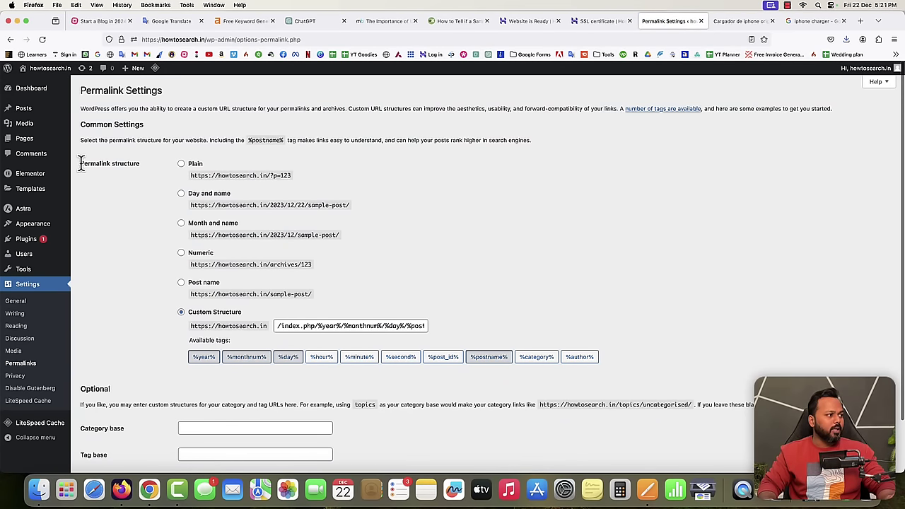
Step: Compare the available permalink structures, set the site's permalinks to Post name and save the change
left_click_drag(82, 165, 146, 174)
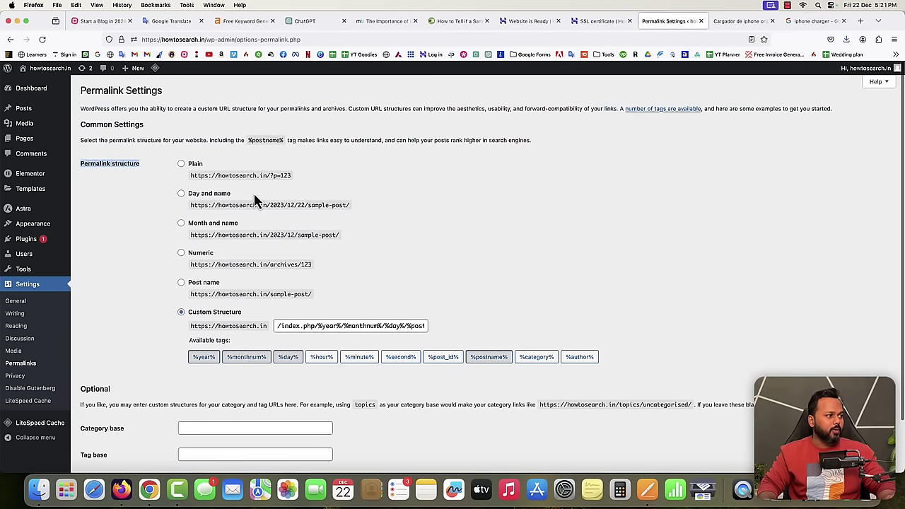
left_click_drag(271, 205, 315, 205)
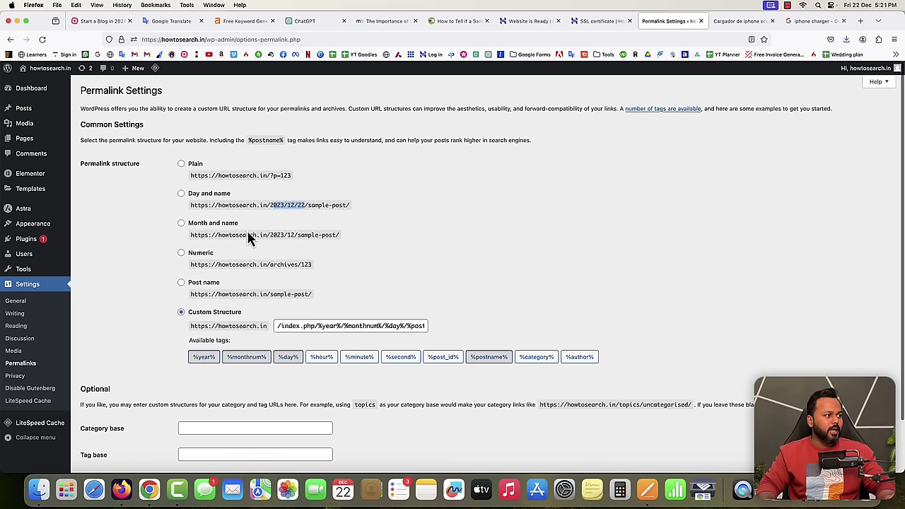
left_click_drag(269, 234, 333, 235)
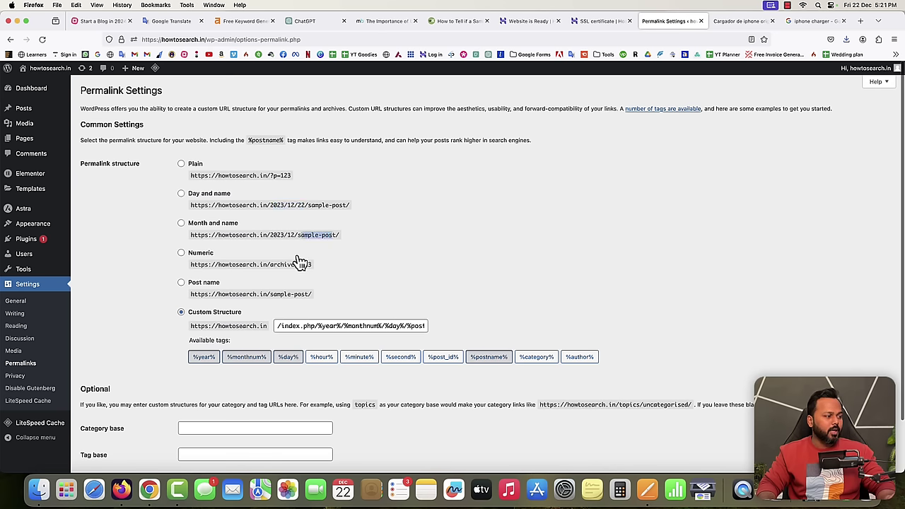
scroll(233, 265, "down", 2)
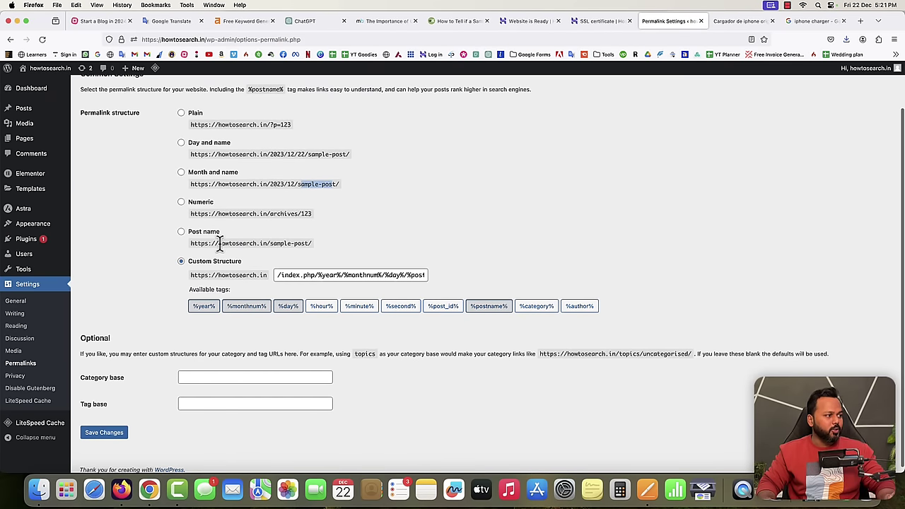
left_click_drag(218, 243, 311, 243)
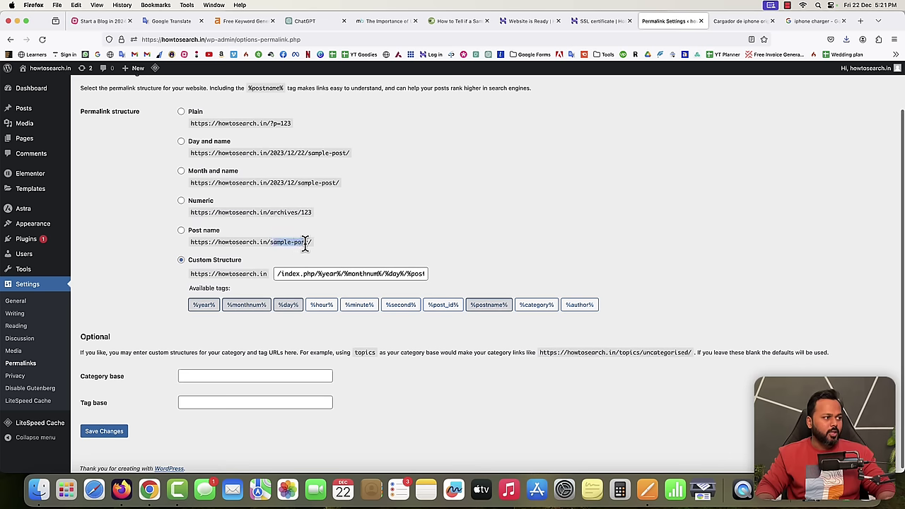
left_click(181, 231)
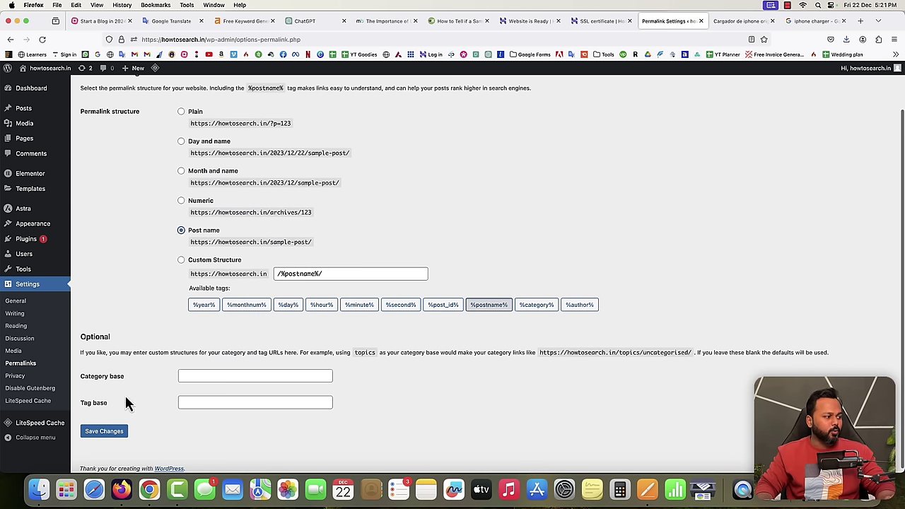
left_click(106, 432)
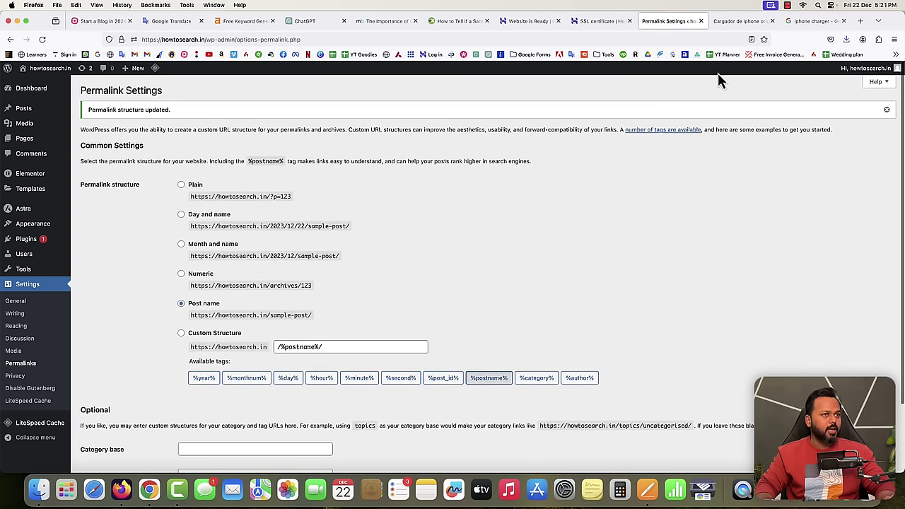
Step: Reload the article from the site's home page to check its address under the new permalink structure
left_click(722, 23)
left_click(217, 101)
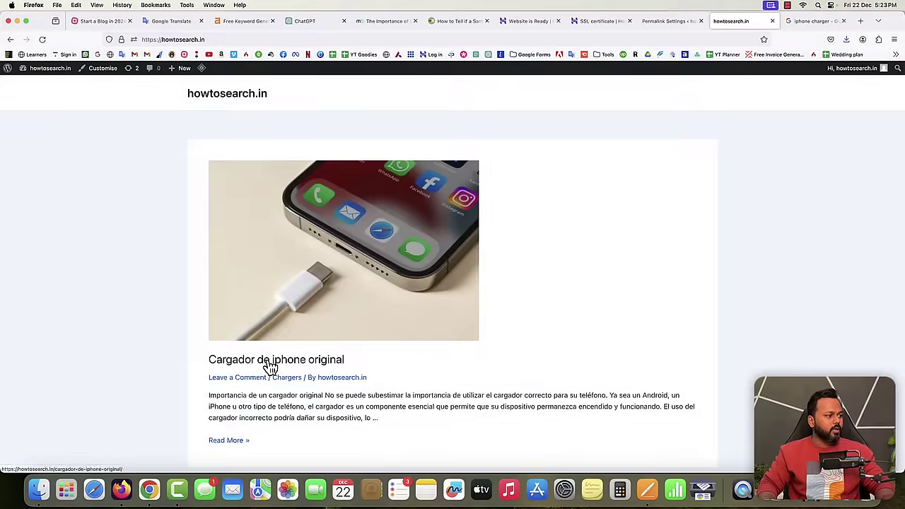
left_click(271, 360)
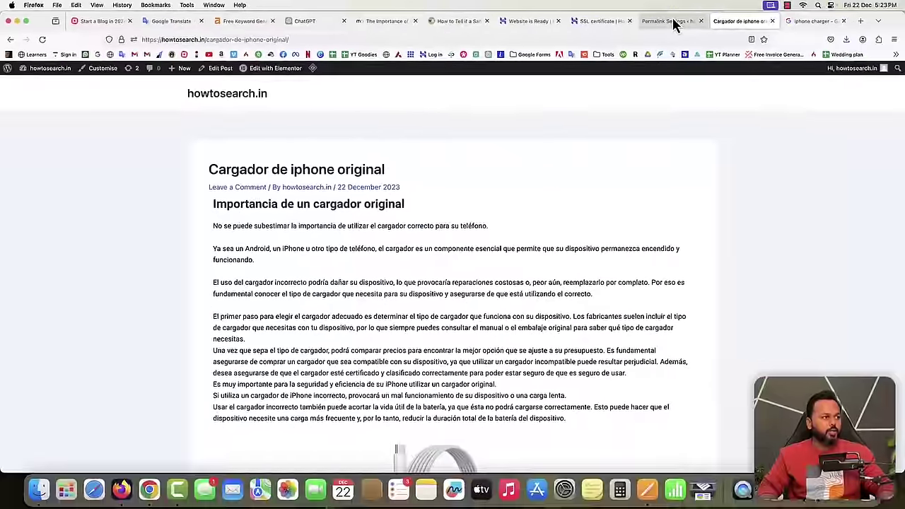
Step: Return to the WordPress settings, set the site's time zone to Kolkata in the General settings and save
left_click(668, 20)
scroll(109, 319, "down", 1)
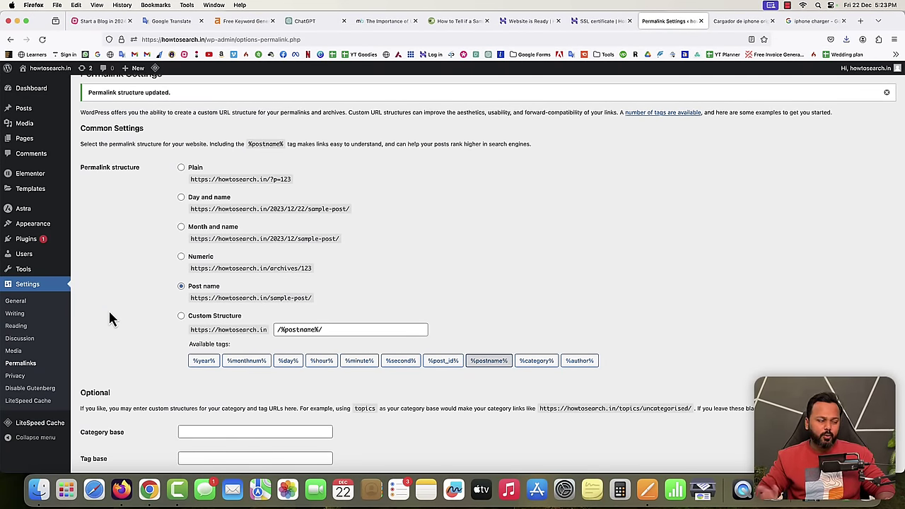
left_click(14, 301)
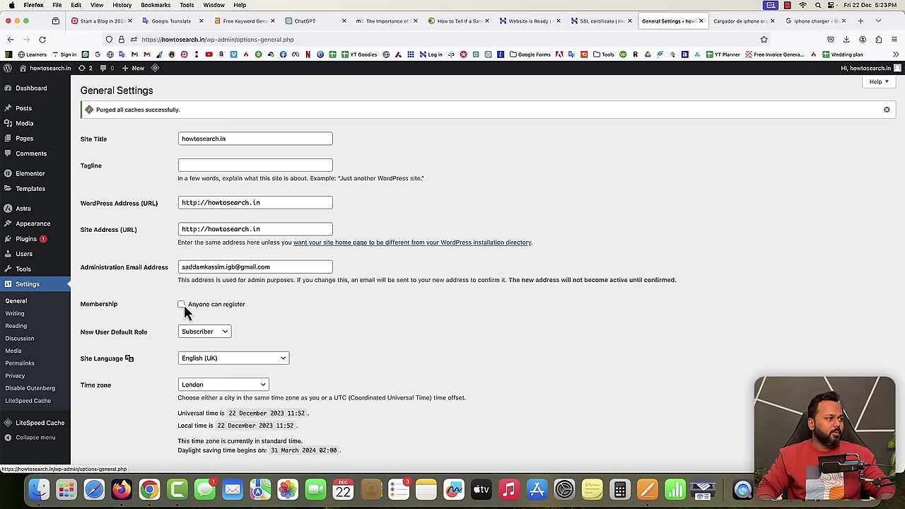
scroll(278, 313, "down", 4)
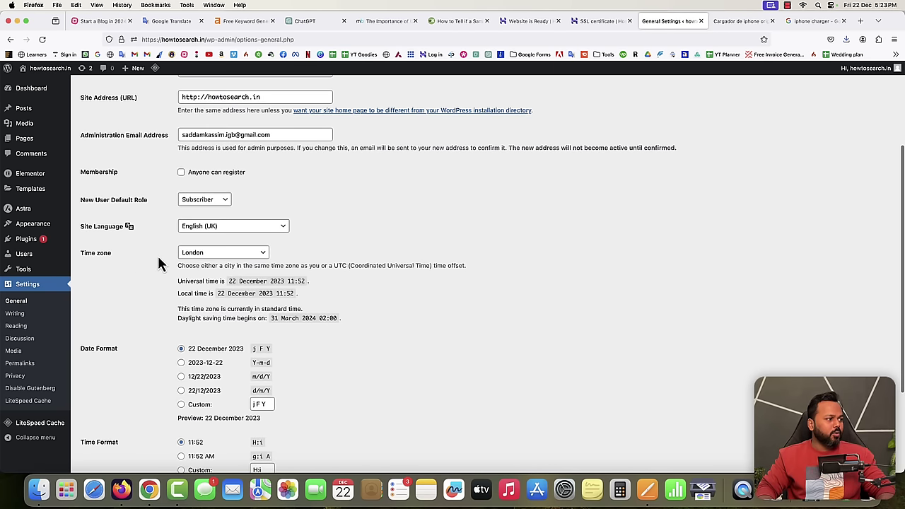
left_click(221, 256)
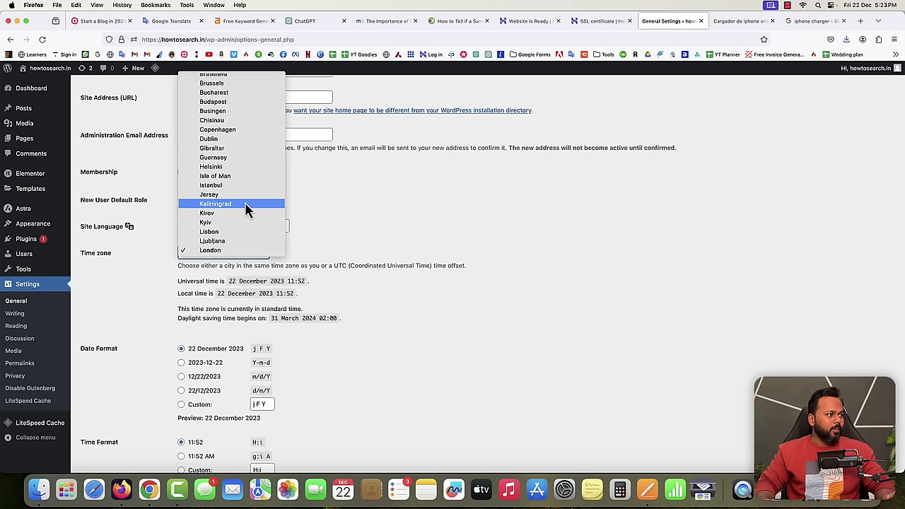
scroll(247, 206, "up", 5)
scroll(246, 209, "up", 6)
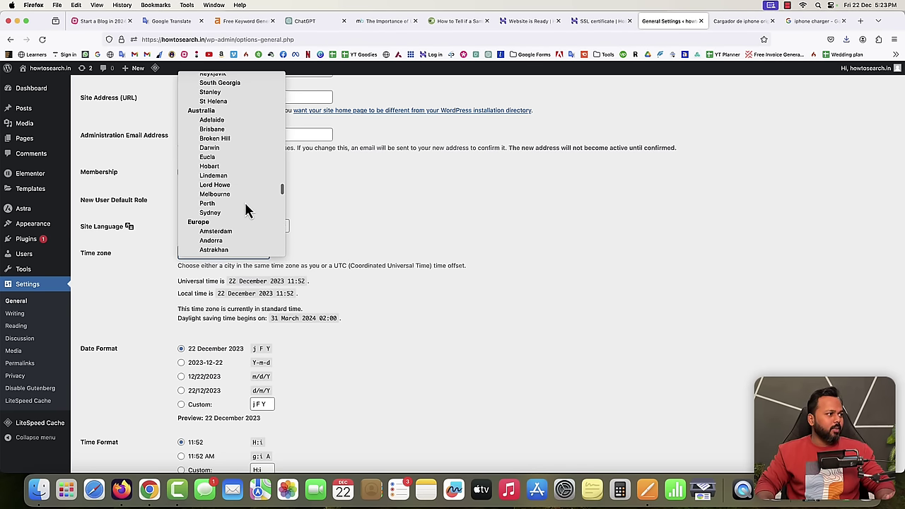
scroll(247, 209, "up", 8)
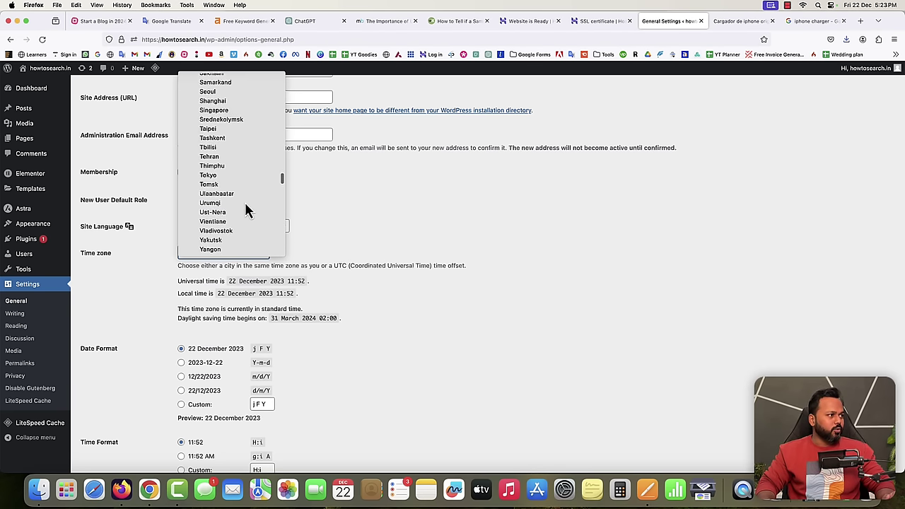
scroll(247, 209, "up", 6)
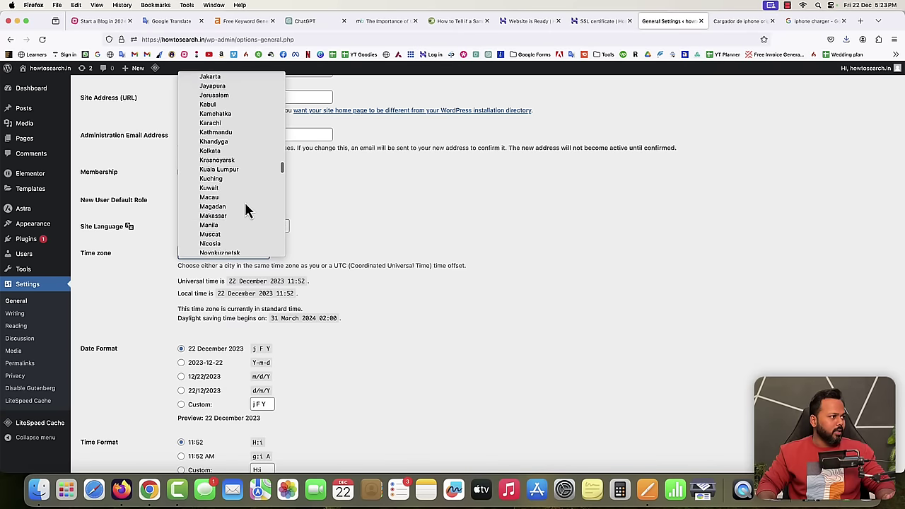
left_click(212, 170)
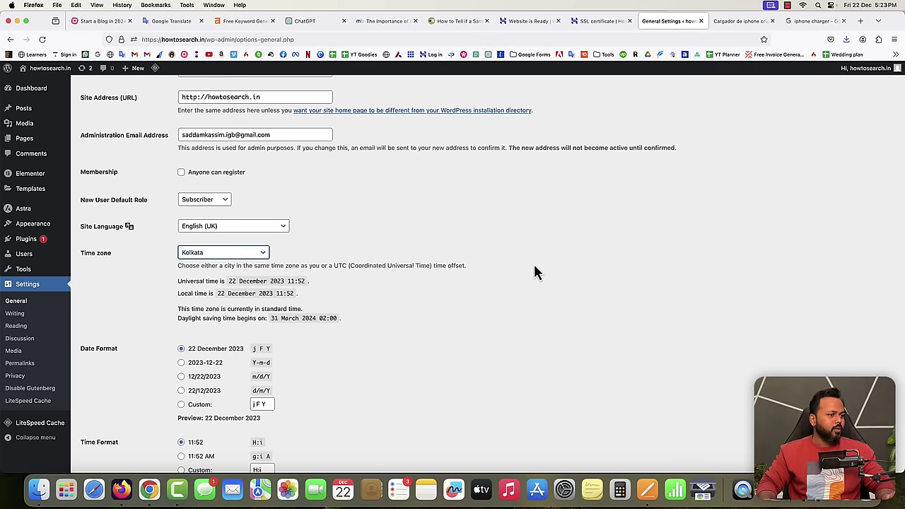
scroll(337, 331, "down", 4)
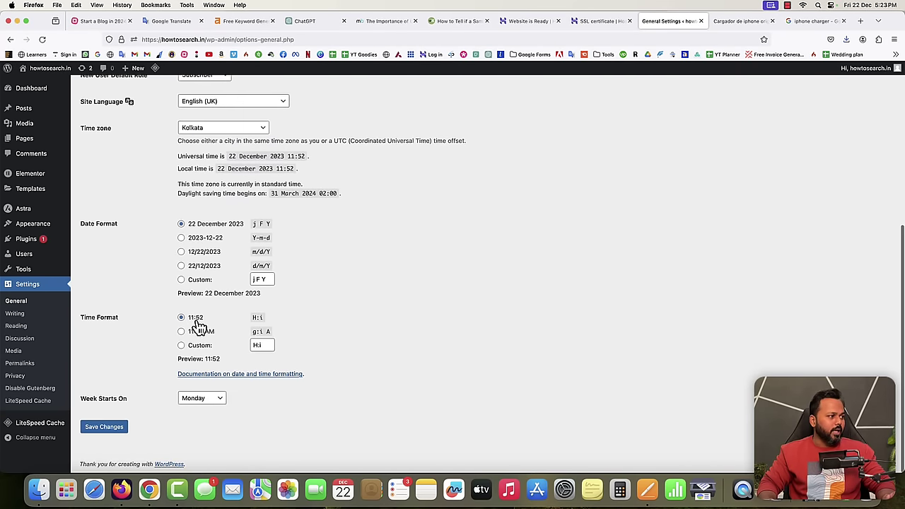
left_click(114, 429)
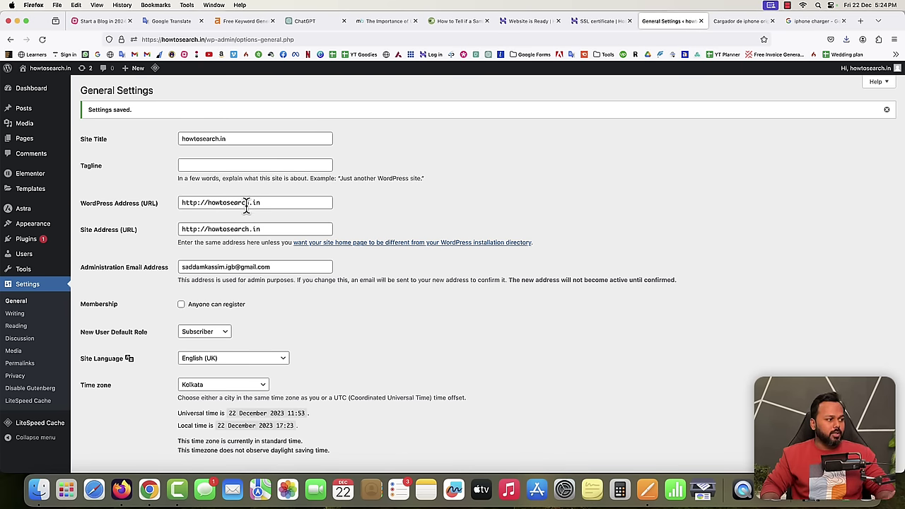
Step: Review the saved General settings, then switch to the MindMeister blog plan and show the tasks under Prepare for Adsense Approval
scroll(346, 346, "down", 2)
scroll(346, 346, "down", 6)
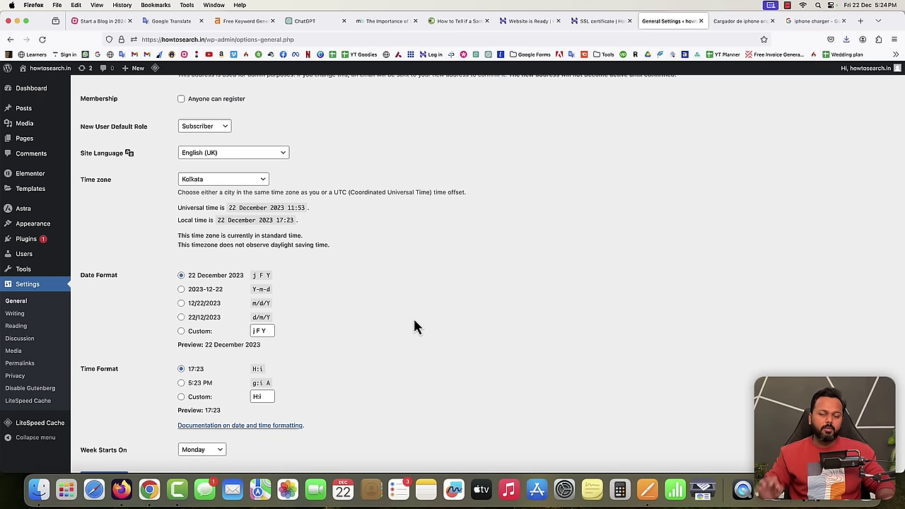
left_click(101, 21)
left_click(705, 156)
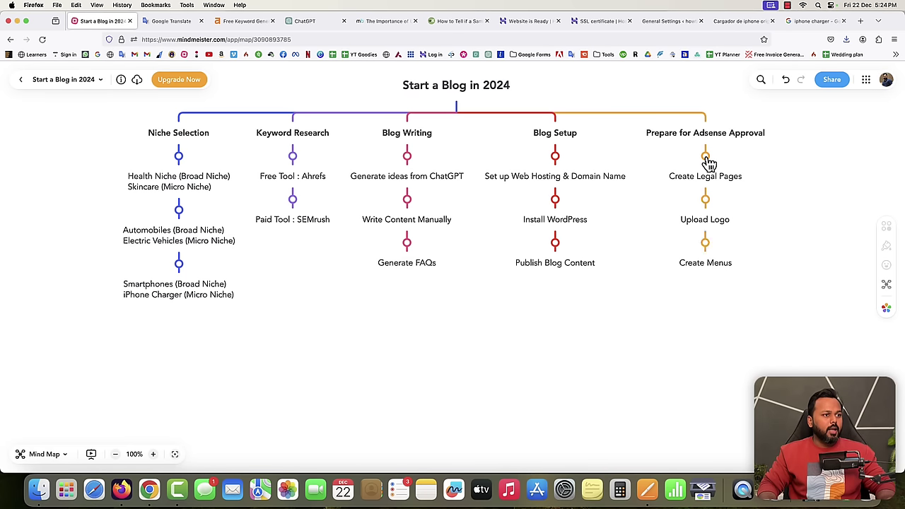
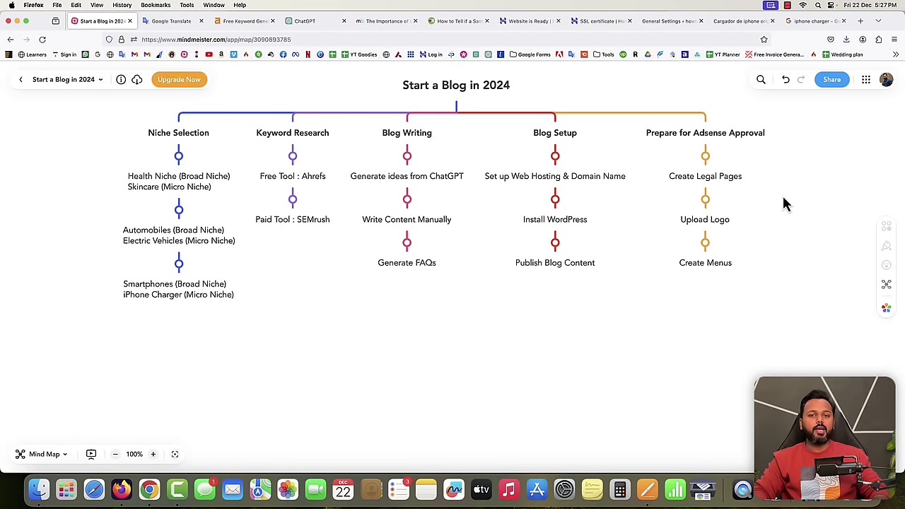
Step: Return to the WordPress dashboard, create a new page titled "Home" and publish it
left_click(671, 25)
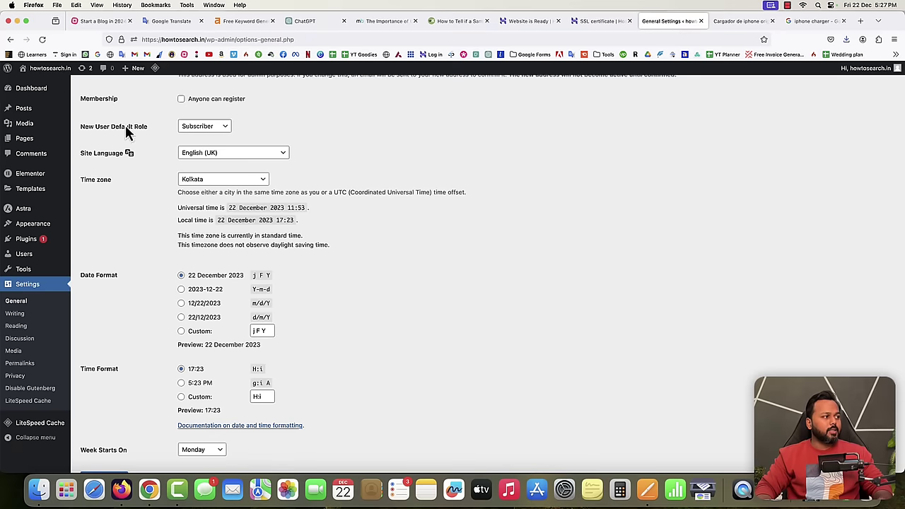
mouse_move(31, 129)
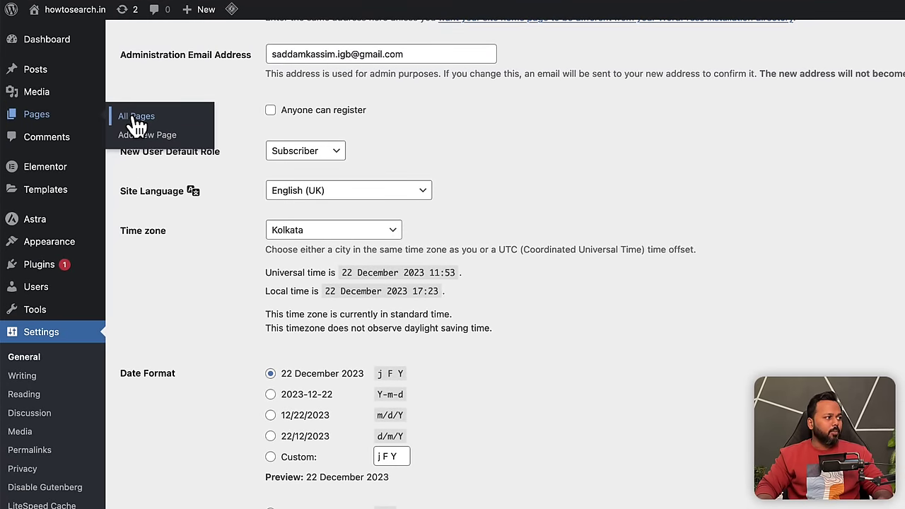
left_click(136, 117)
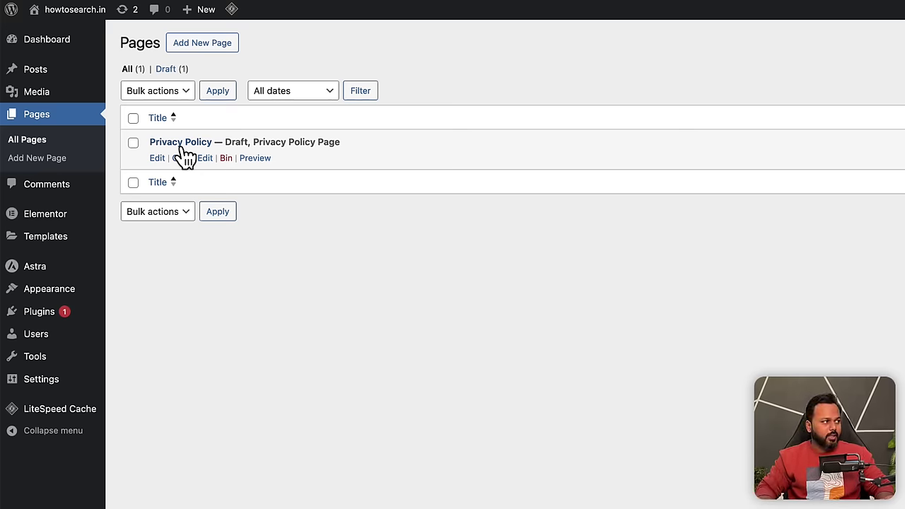
left_click(202, 46)
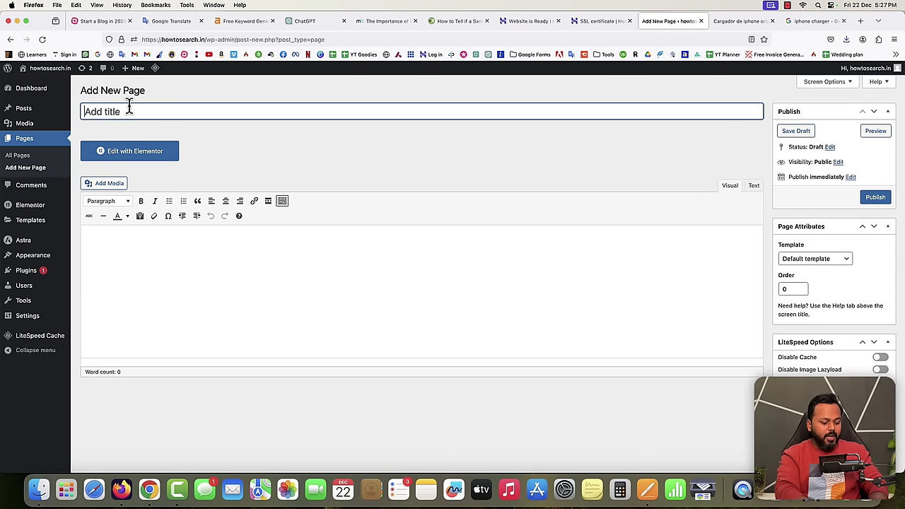
left_click(129, 109)
type("Home")
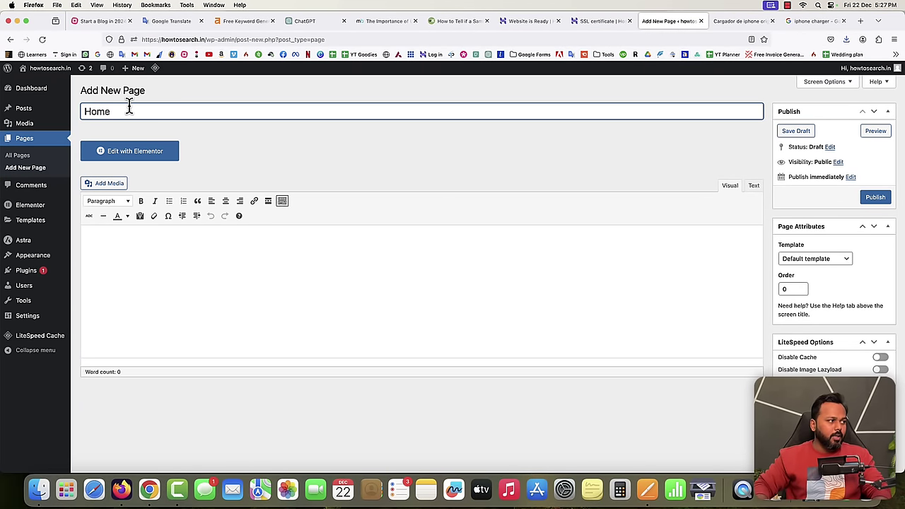
left_click(874, 197)
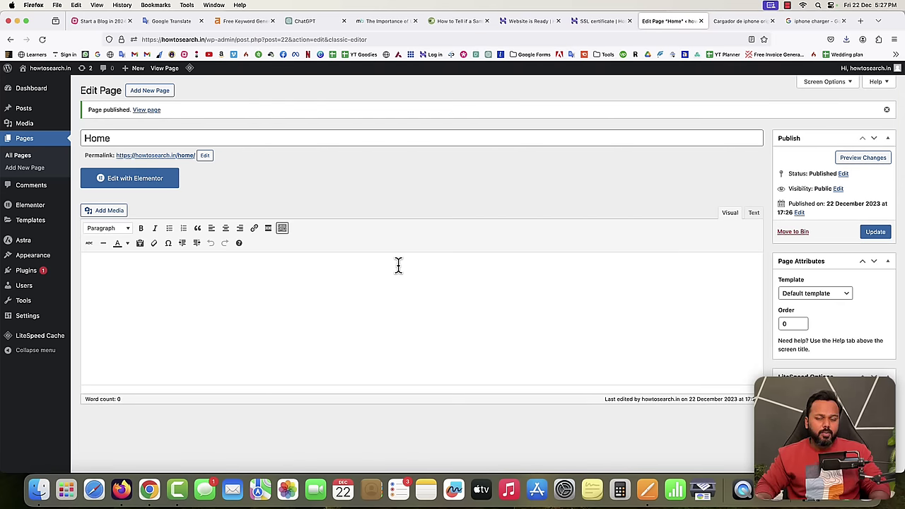
Step: Check the site's home page for the new Home menu entry and return to the page editor
left_click(717, 27)
left_click(198, 95)
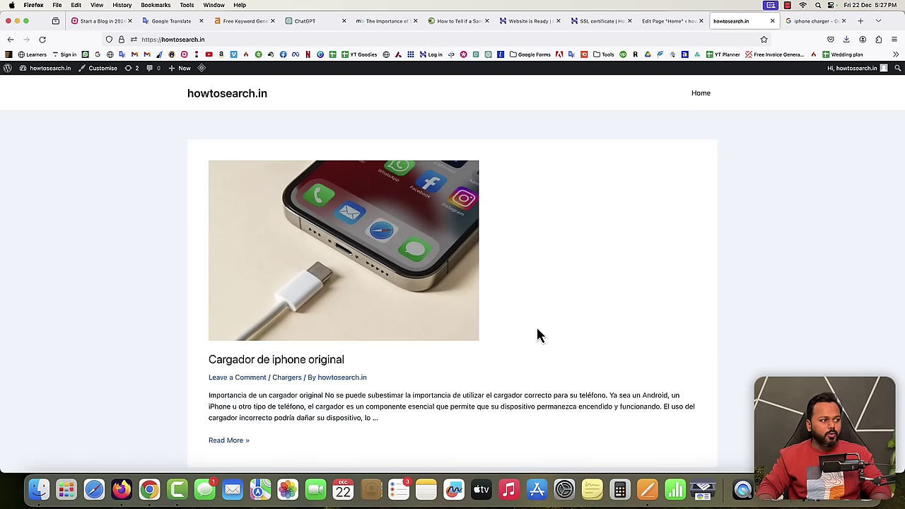
key("ctrl+shift+Tab")
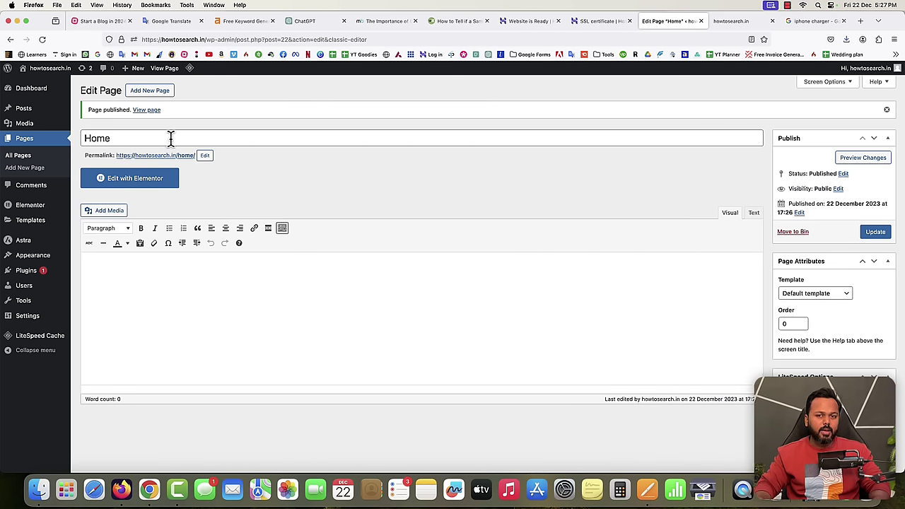
Step: Start a new page and title it "About us"
left_click(148, 95)
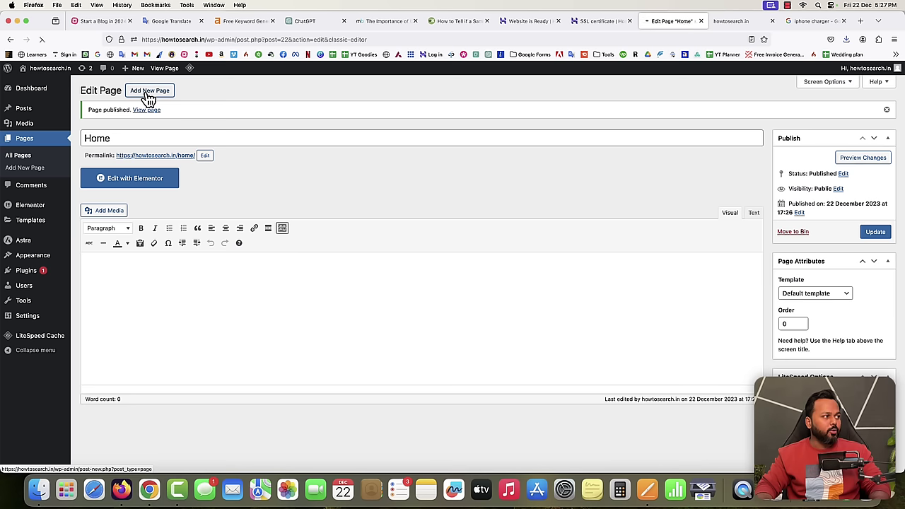
left_click(164, 111)
type("A")
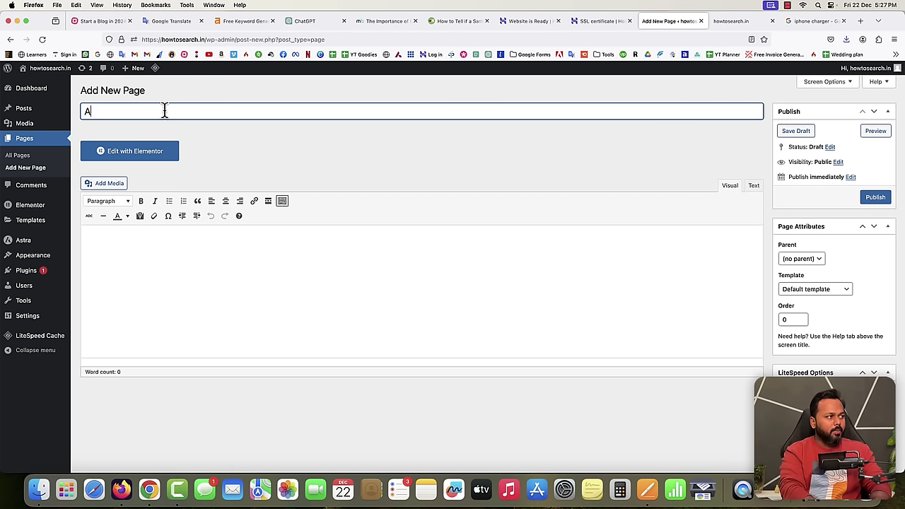
type("bout us")
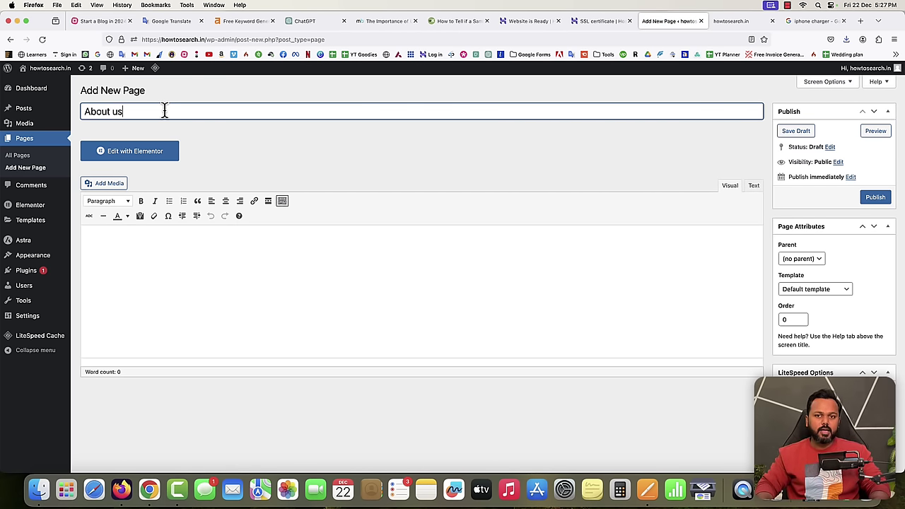
left_click(148, 259)
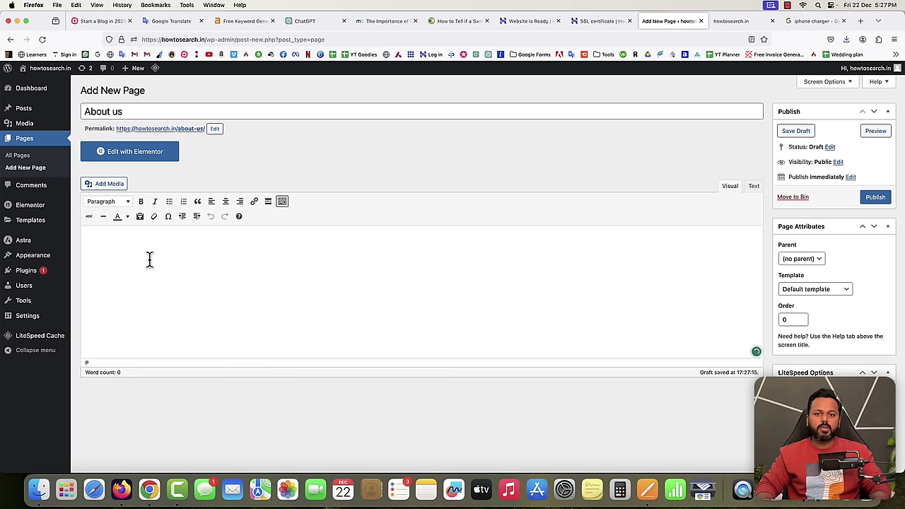
type("voaisdj")
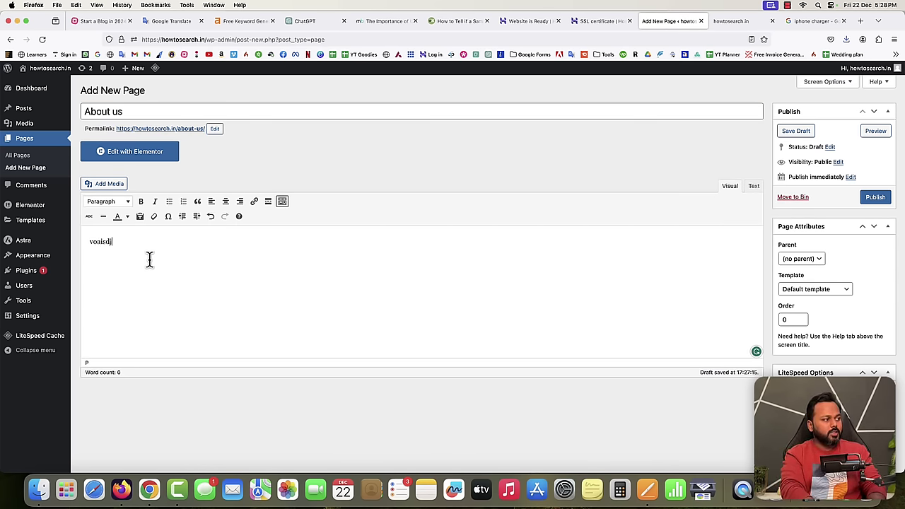
type("toiada df sa sd fg")
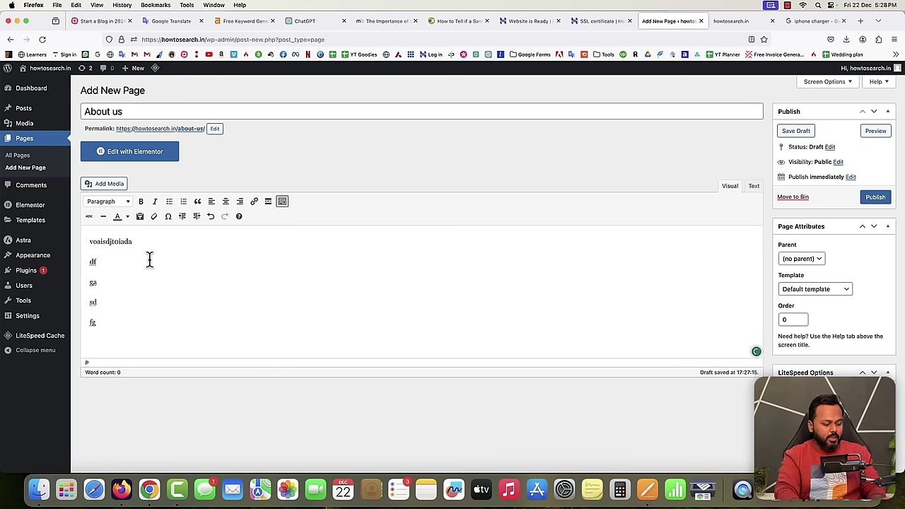
key("super+a")
key("BackSpace")
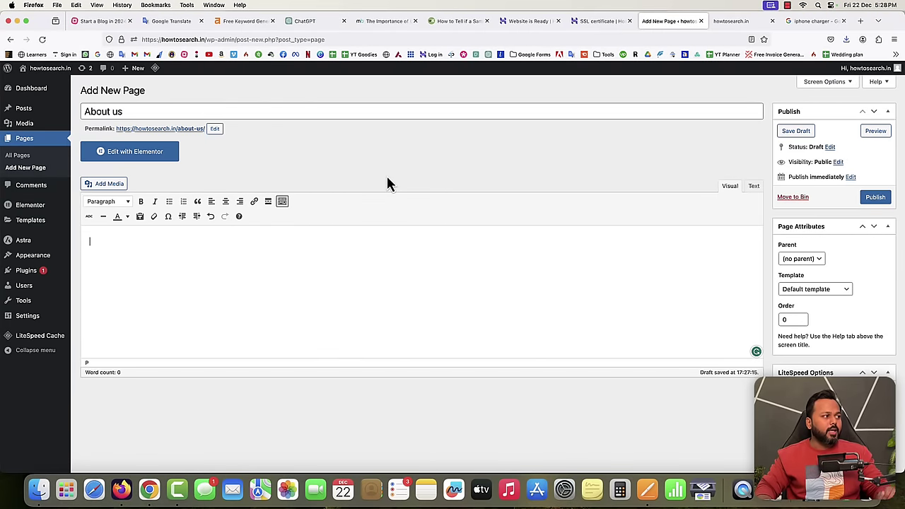
Step: Publish the About us page, then create and publish another page titled "Contact us"
left_click(872, 199)
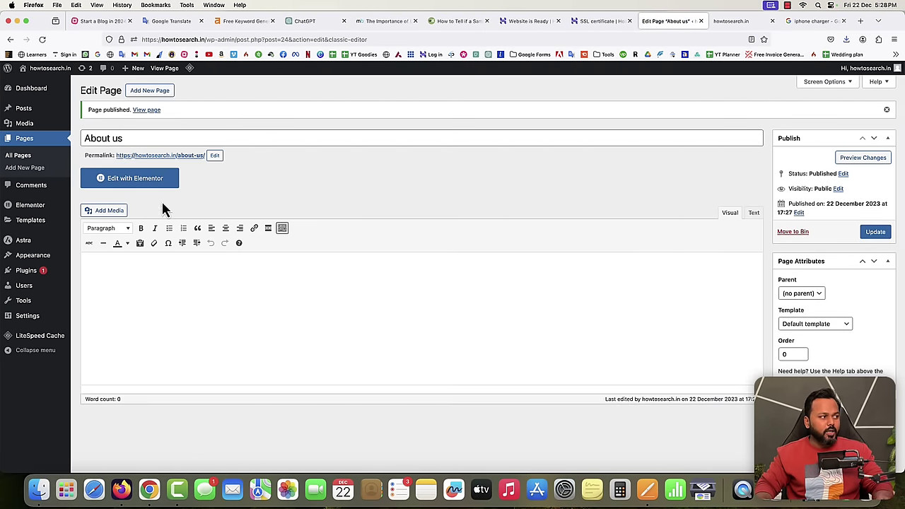
left_click(148, 93)
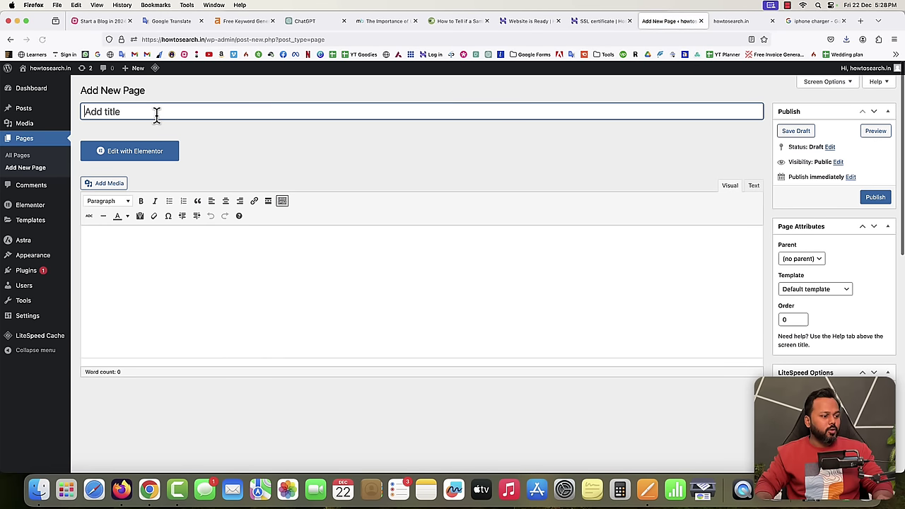
type("Conta")
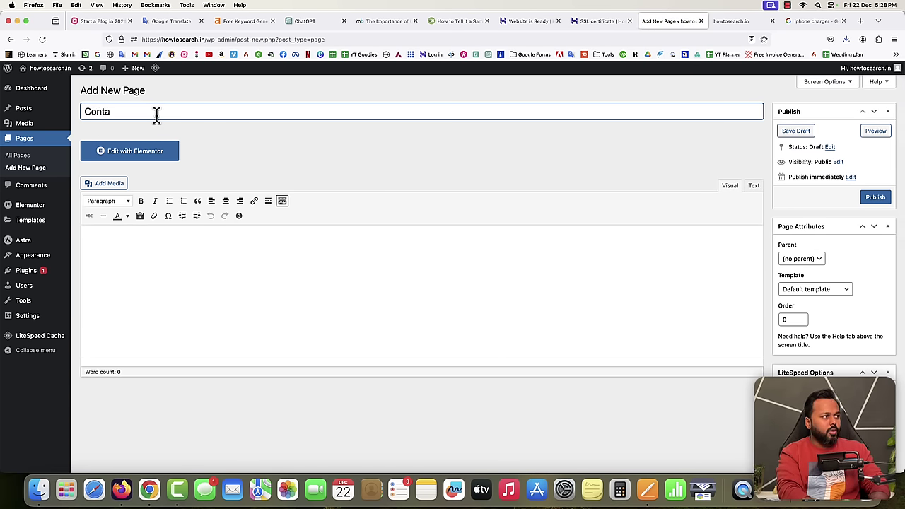
type("ct us")
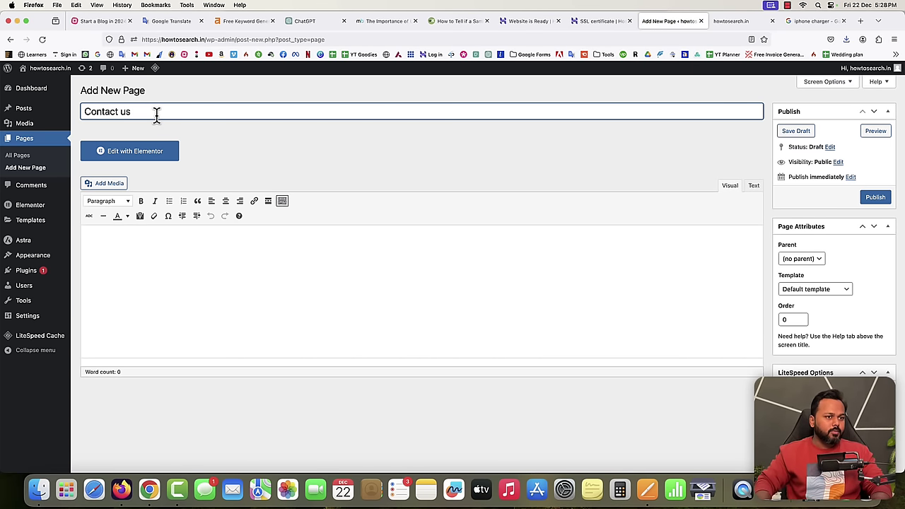
left_click(877, 199)
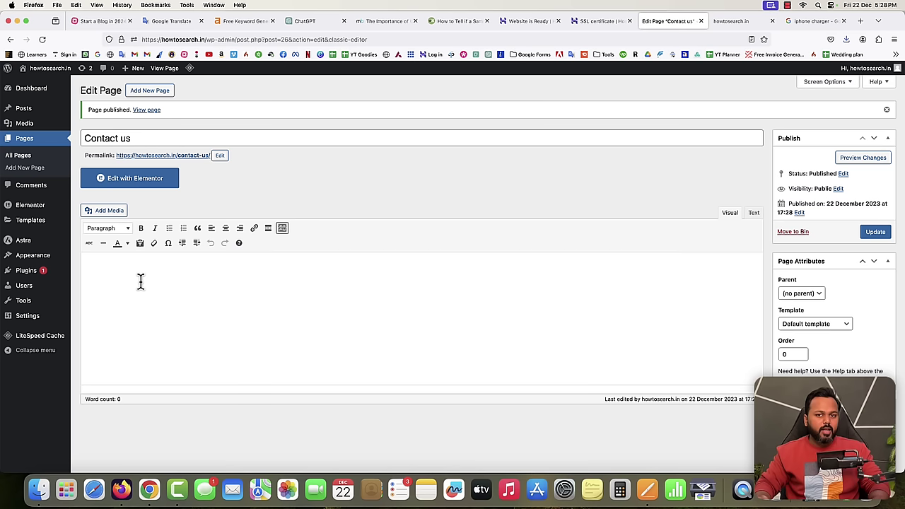
Step: Create a new page titled "Disclaimer" and publish it
left_click(150, 90)
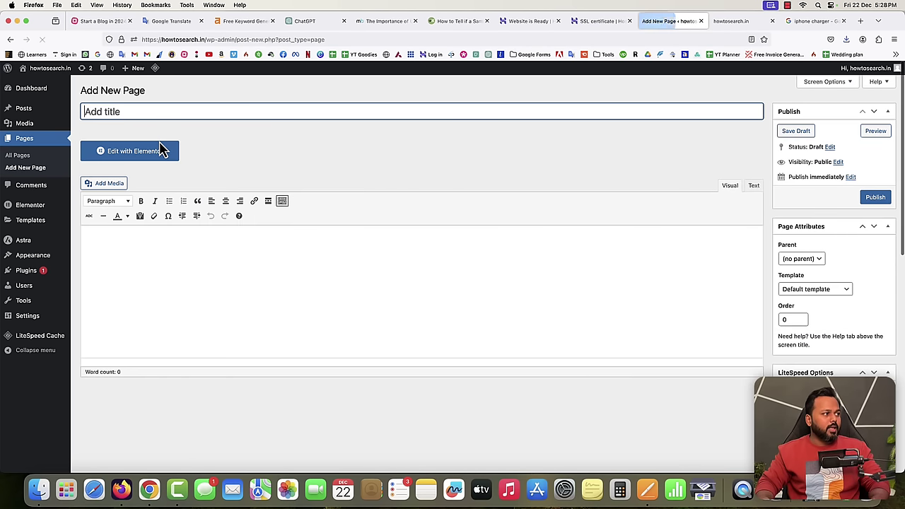
type("Dis")
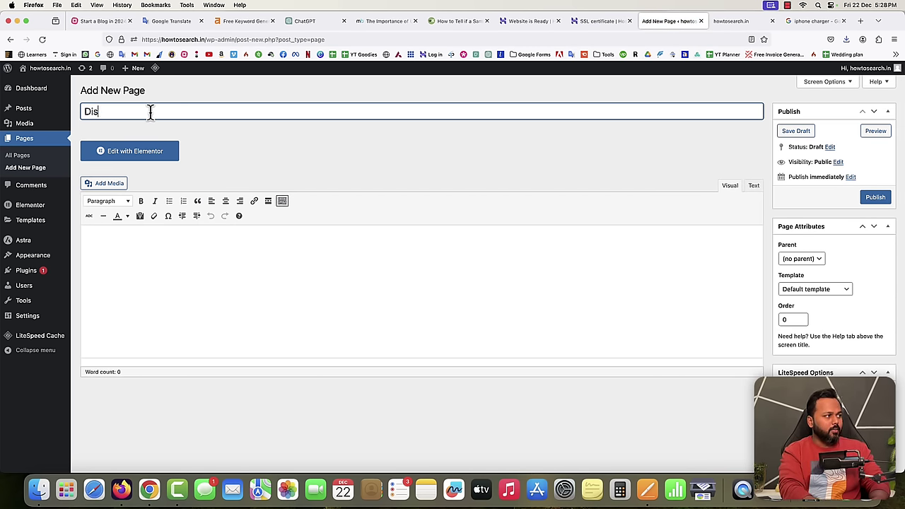
type("claimer")
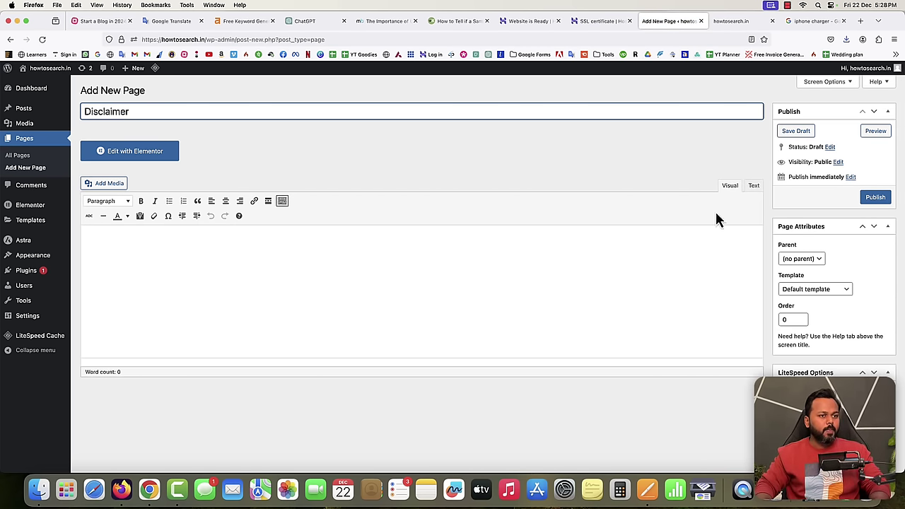
left_click(875, 198)
Step: Create a new page titled "Affiliate disclosure" and publish it without body text
left_click(150, 90)
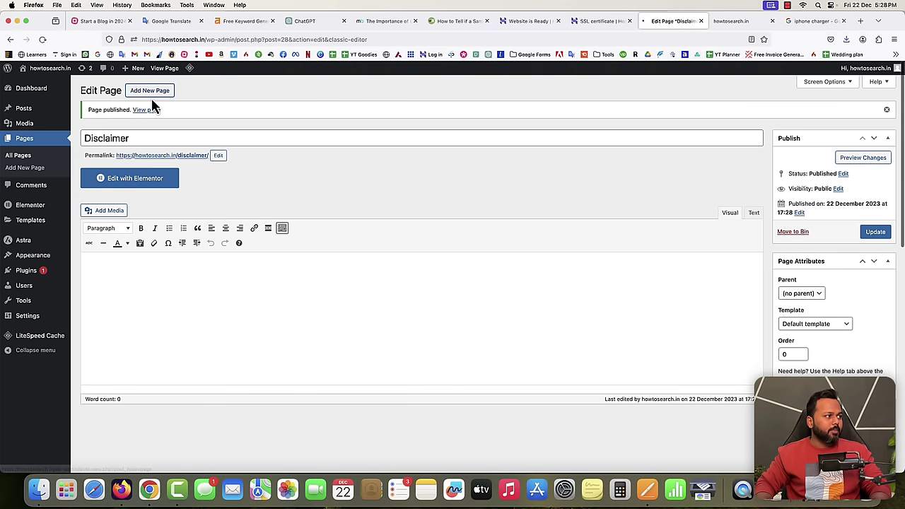
type("A")
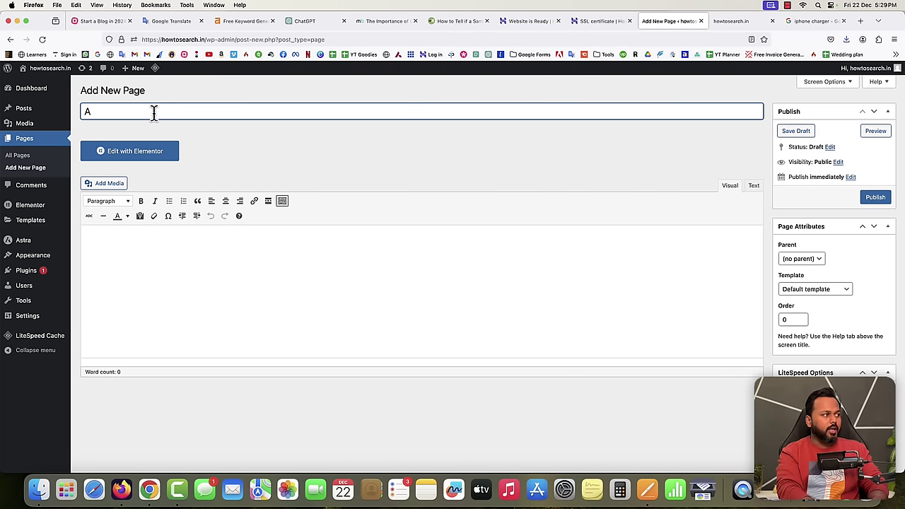
type("ffil")
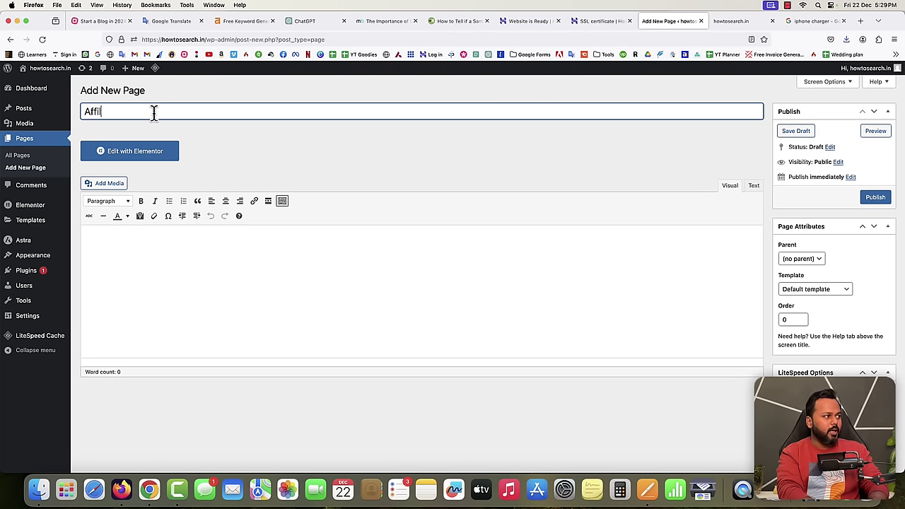
type("iate discl")
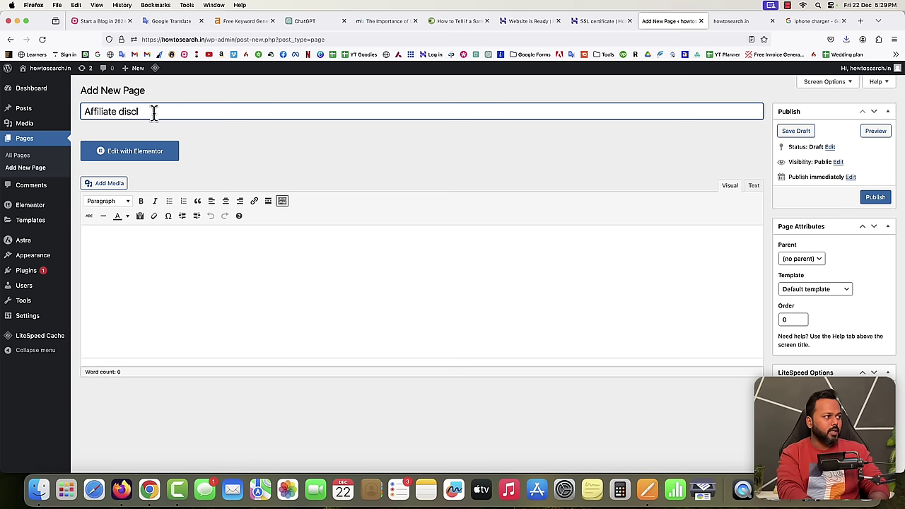
type("osure")
left_click(178, 246)
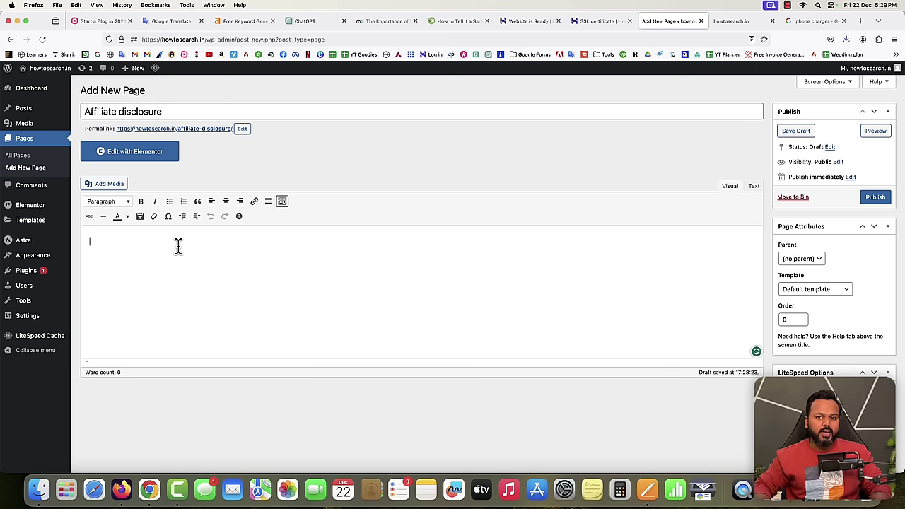
left_click(880, 200)
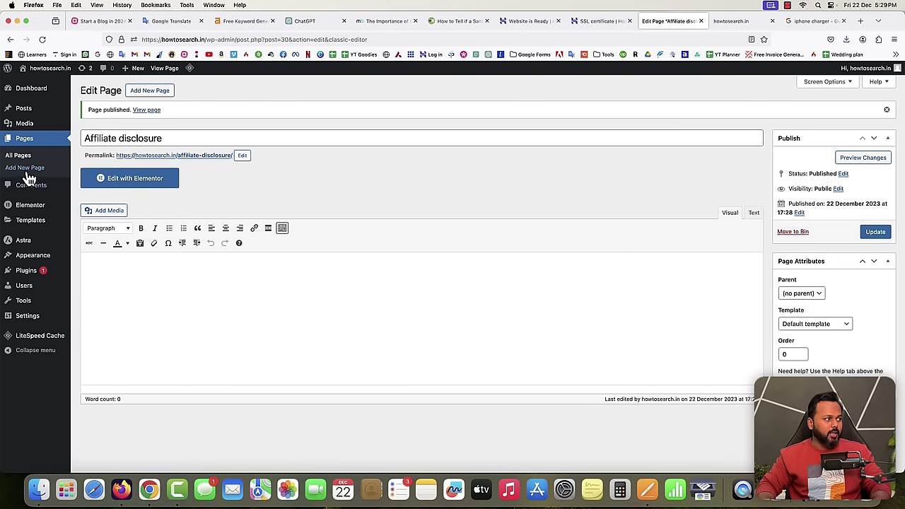
Step: Show the list of all pages and change the draft Privacy Policy page's status to Published using Quick Edit
left_click(15, 155)
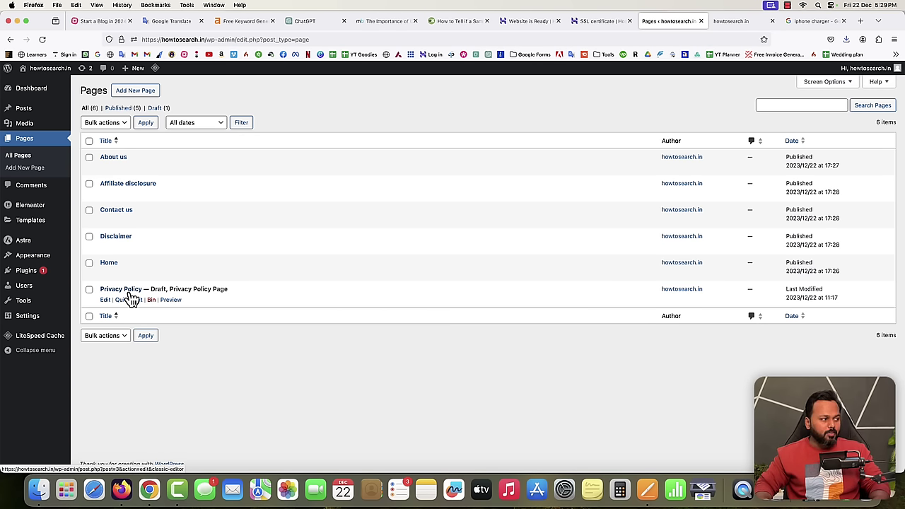
left_click_drag(149, 289, 166, 288)
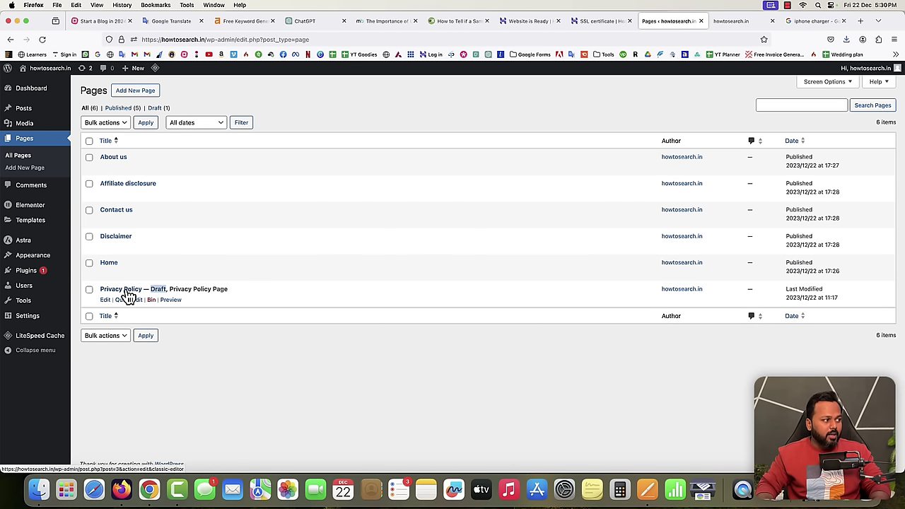
left_click(191, 337)
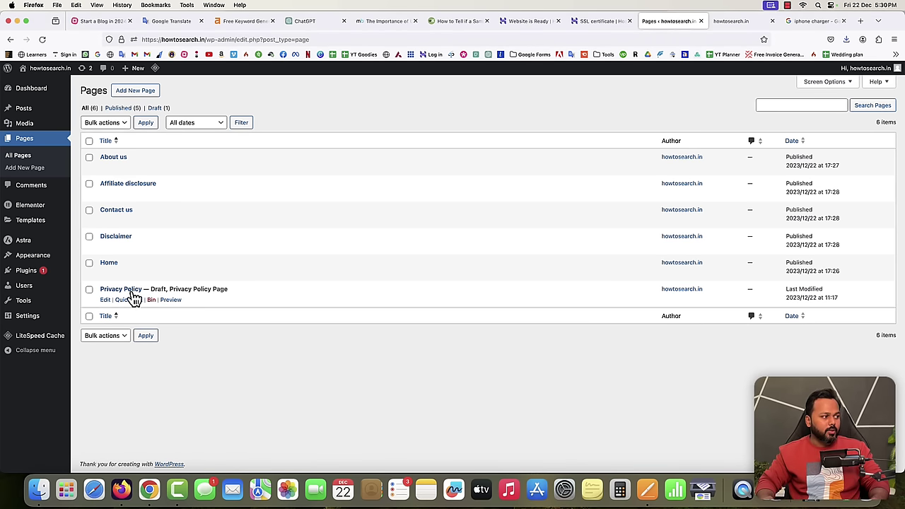
left_click(128, 301)
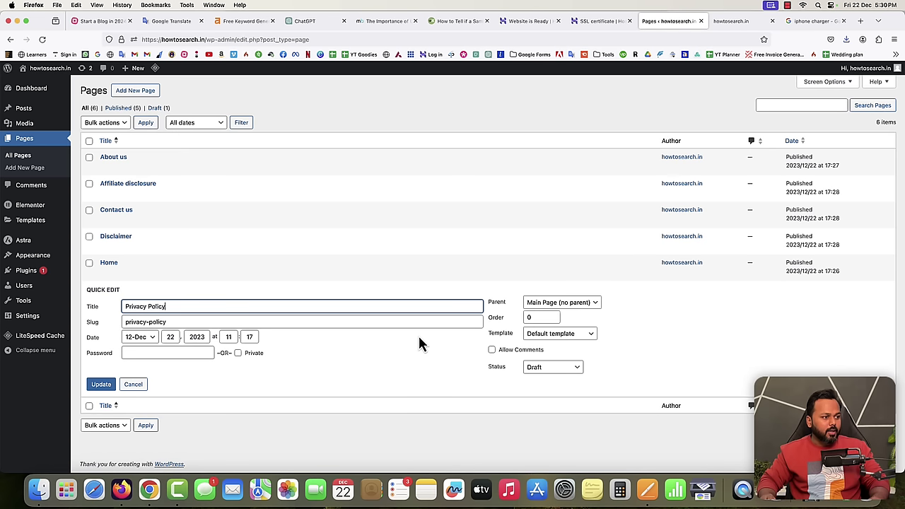
left_click(550, 369)
left_click(546, 347)
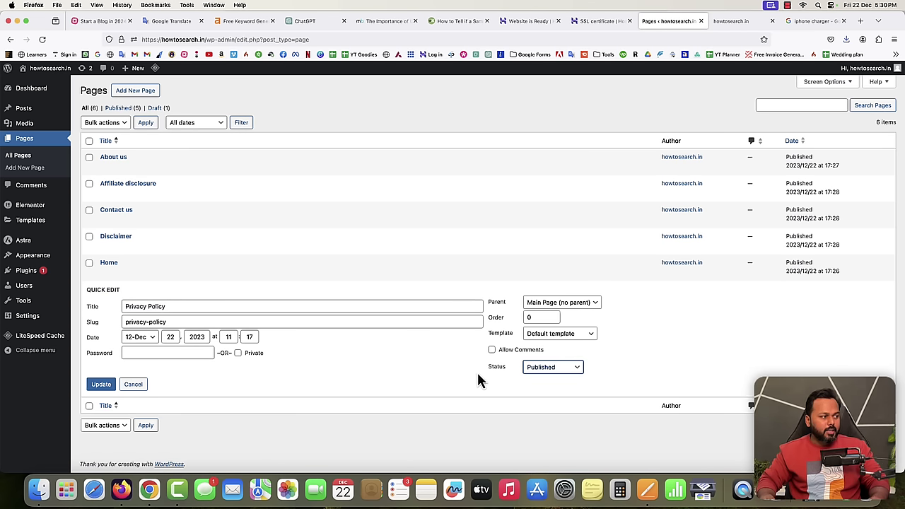
left_click(103, 385)
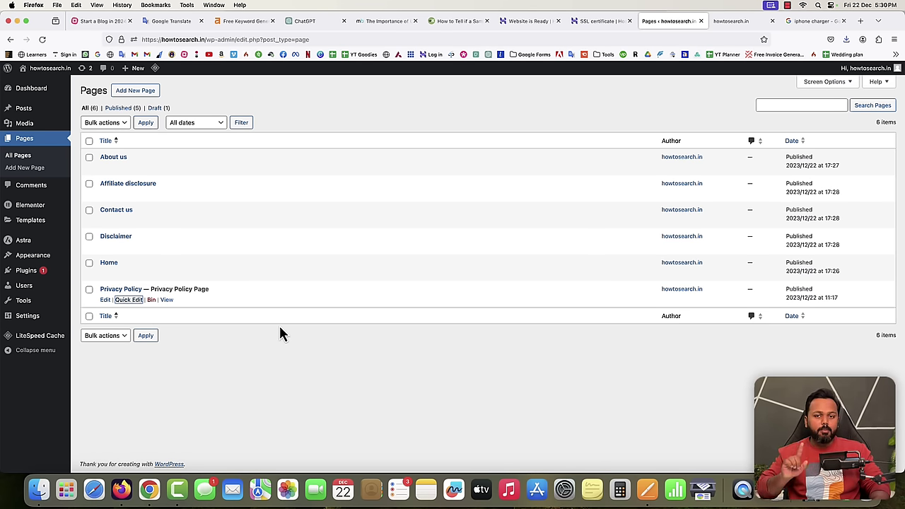
Step: Reload the site's home page to check its header menu for the new pages, and return to the WordPress page list
left_click(741, 22)
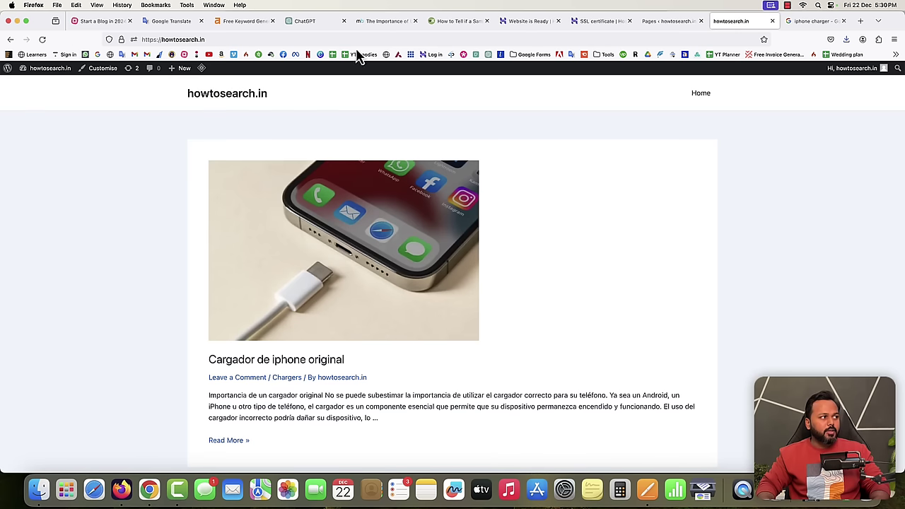
left_click(42, 41)
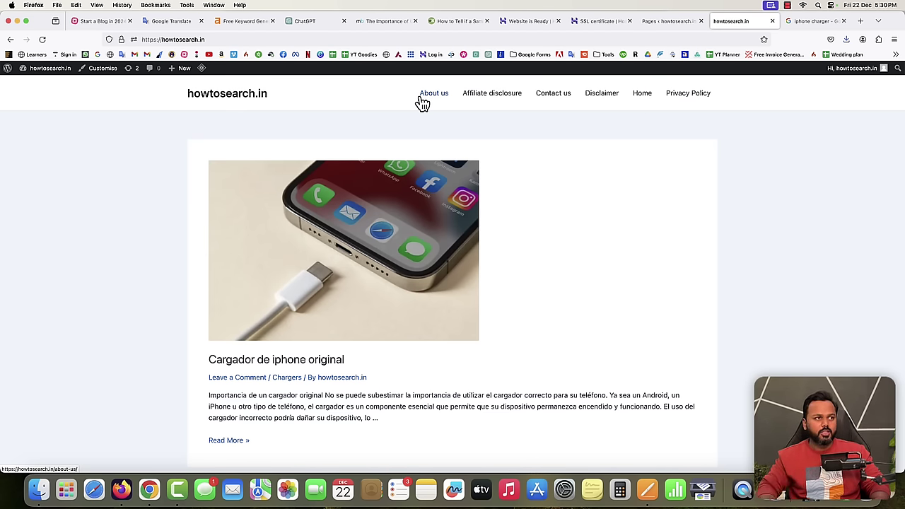
left_click(666, 22)
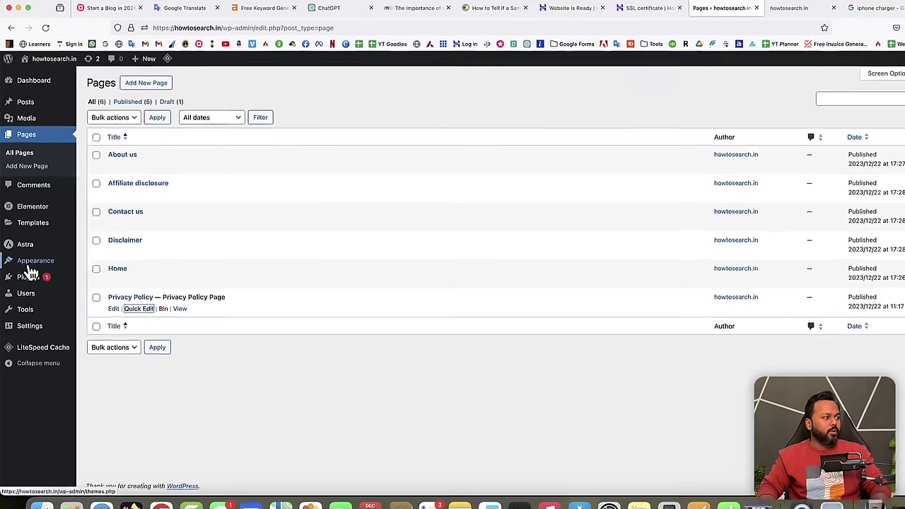
Step: Open the site's menu management and name the first menu "Main menu"
mouse_move(30, 267)
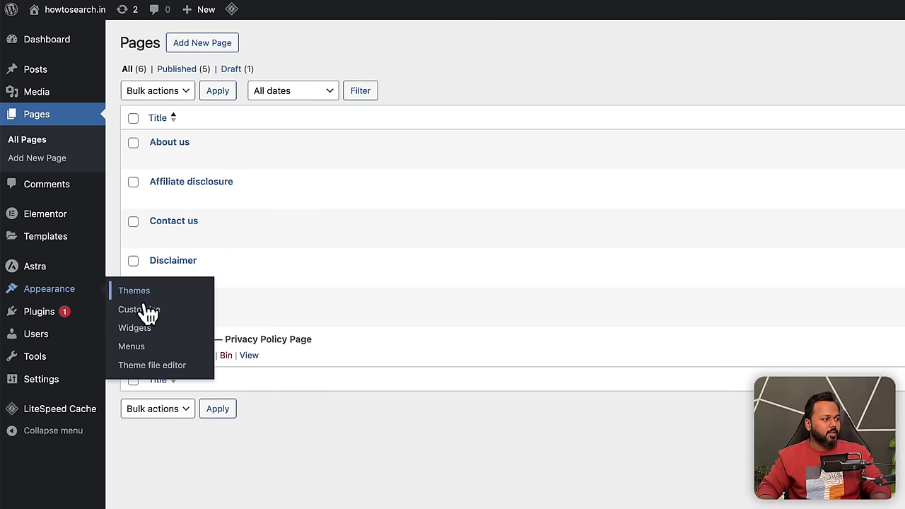
left_click(141, 346)
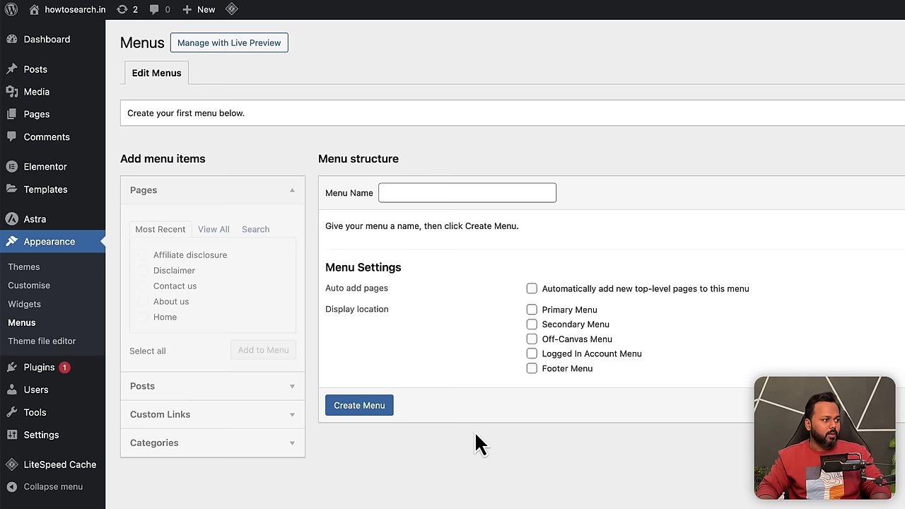
left_click(387, 192)
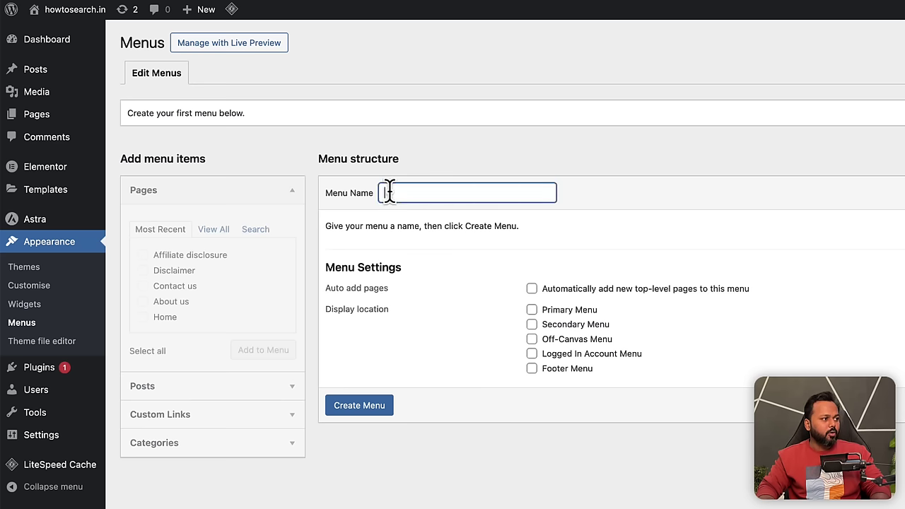
left_click(401, 223)
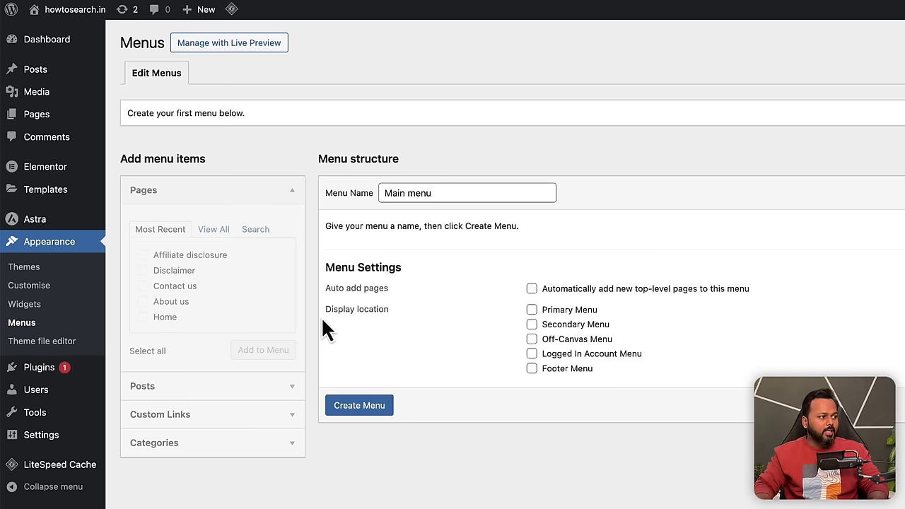
left_click_drag(322, 309, 384, 311)
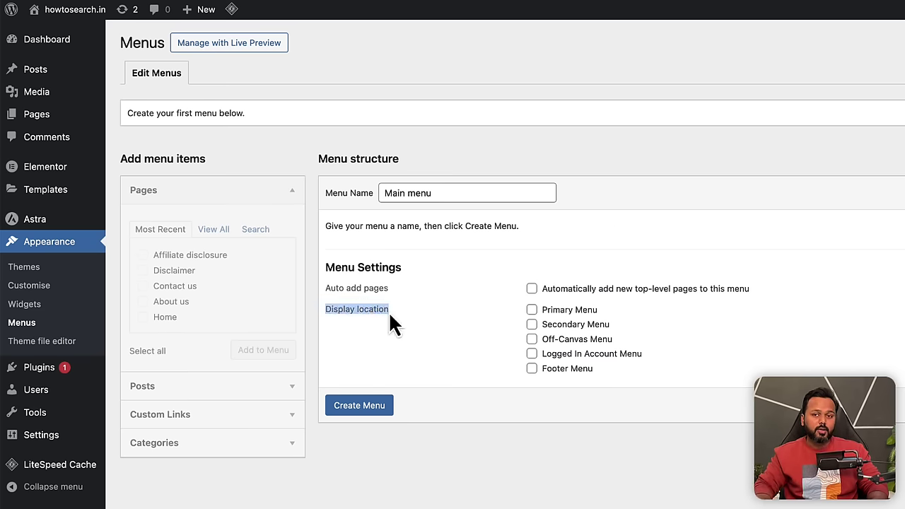
Step: Assign the new menu to the Primary Menu display location and create it, checking the home page's current header first
left_click(531, 310)
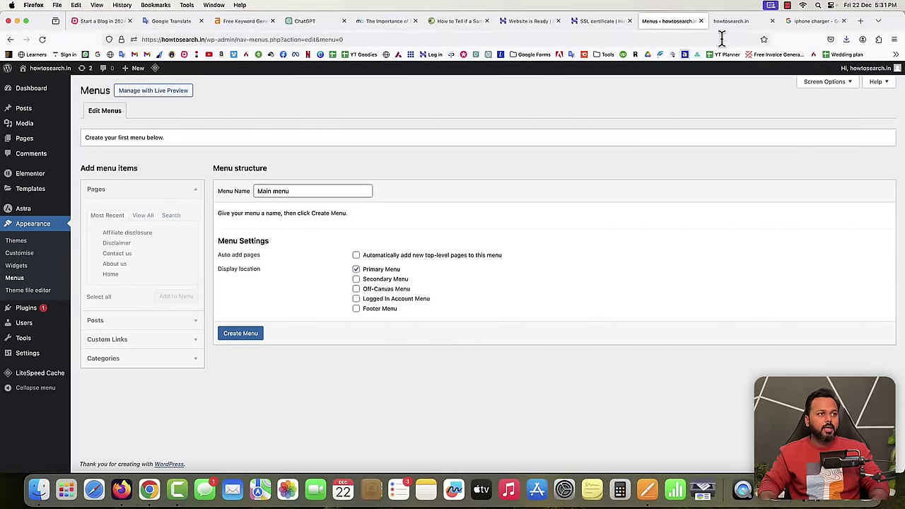
left_click(733, 22)
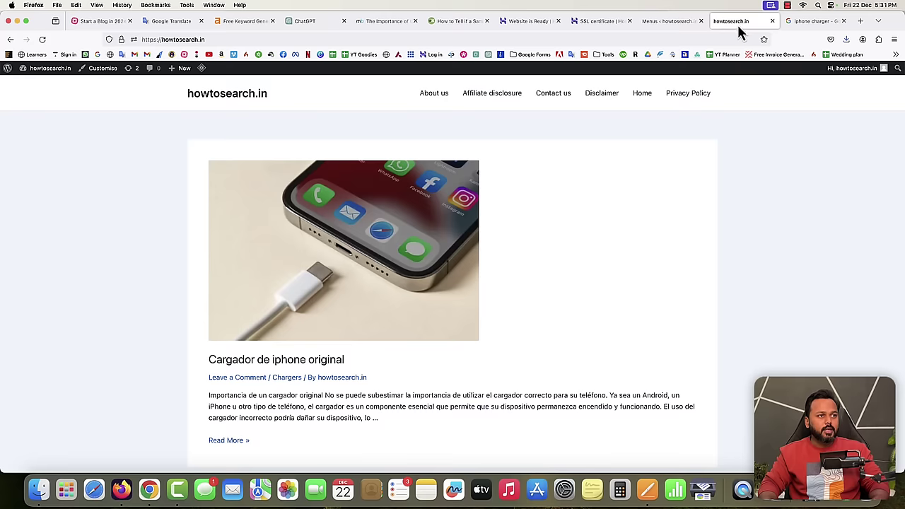
left_click(659, 23)
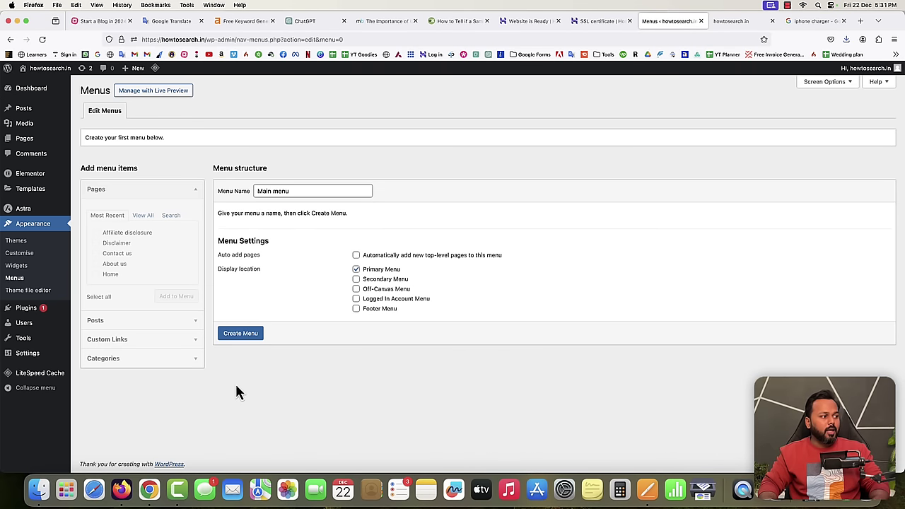
left_click(241, 334)
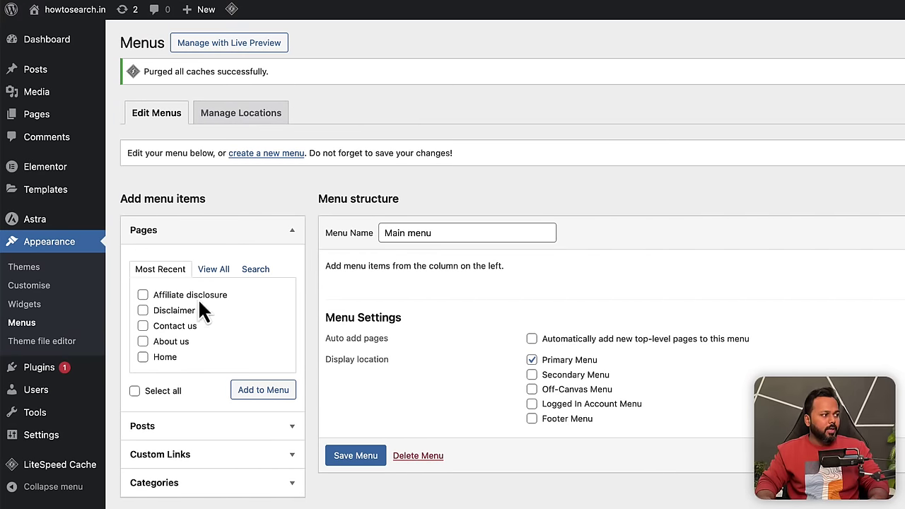
Step: Add both Home entries, Privacy Policy, About us, Affiliate disclosure, Contact us and Disclaimer from the full page list to the menu
left_click(214, 272)
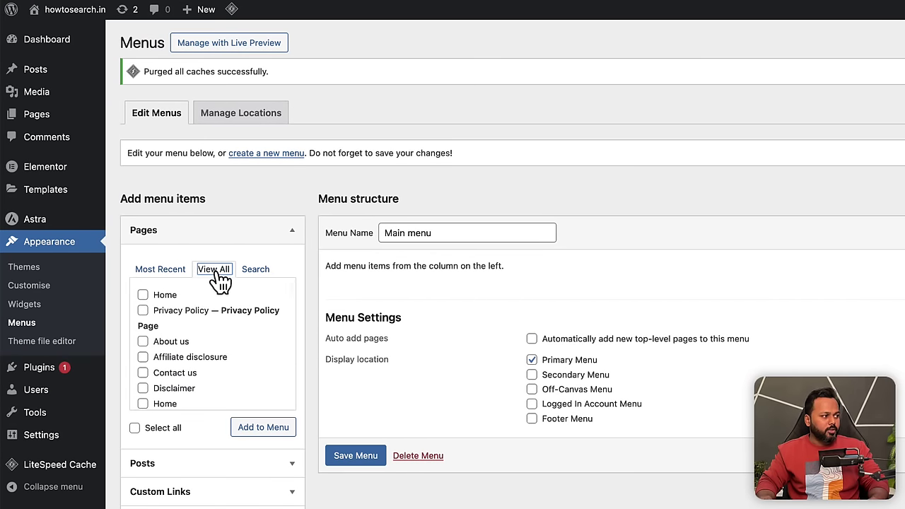
scroll(204, 332, "down", 1)
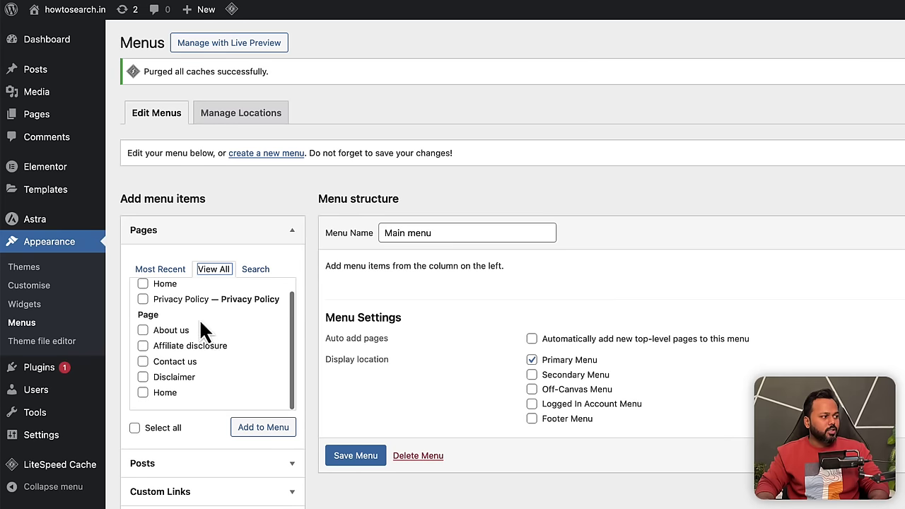
left_click(142, 285)
left_click(142, 300)
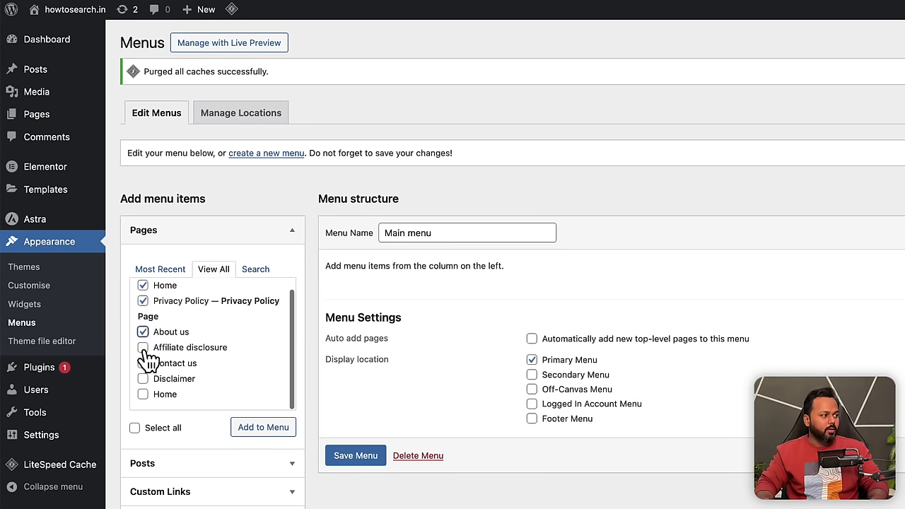
left_click(143, 346)
left_click(143, 362)
left_click(143, 378)
left_click(143, 394)
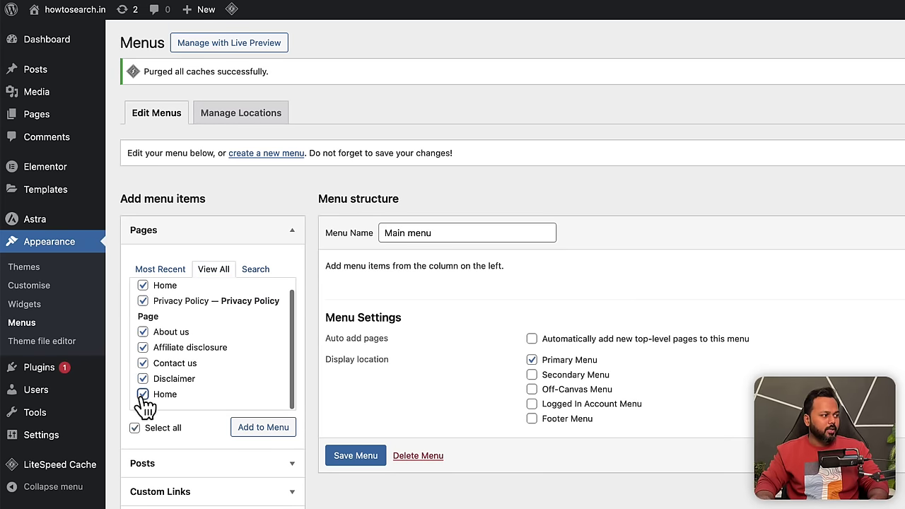
left_click(267, 433)
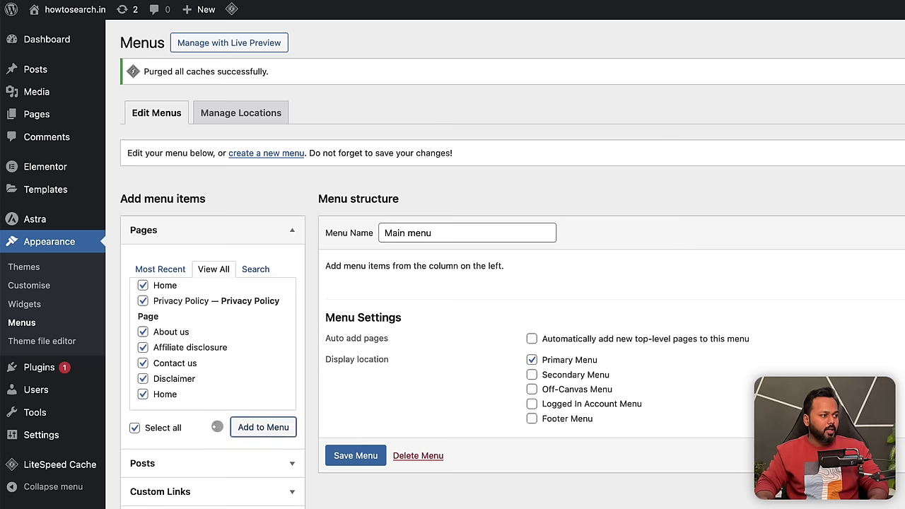
Step: Remove the duplicate Home custom link from the menu structure, keeping the Home page item
scroll(452, 283, "down", 3)
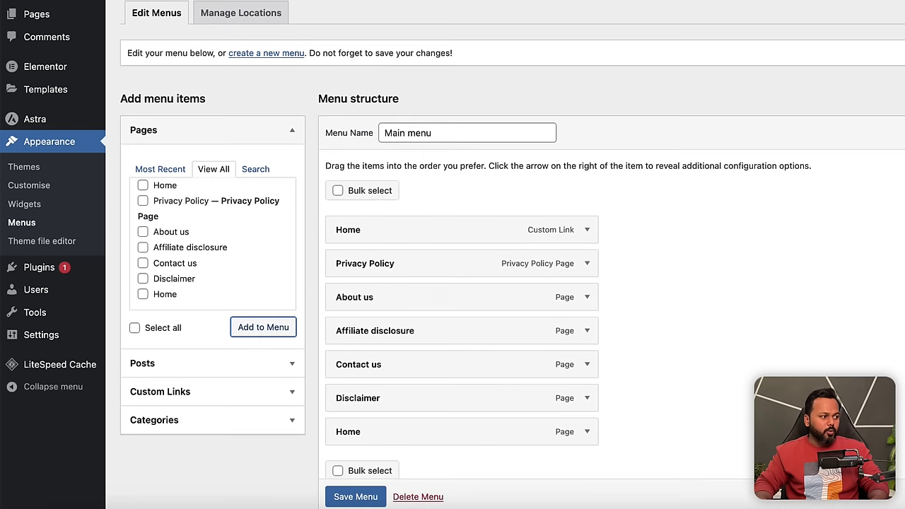
scroll(459, 282, "down", 1)
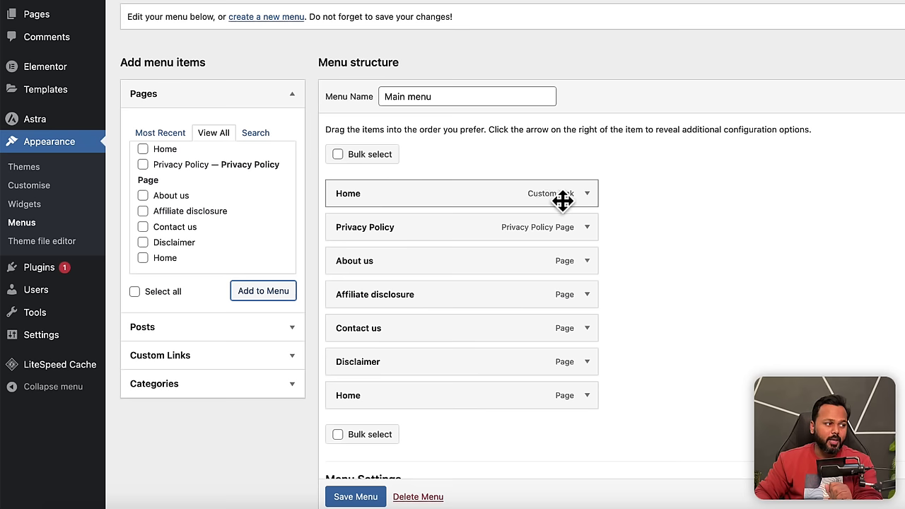
left_click(587, 194)
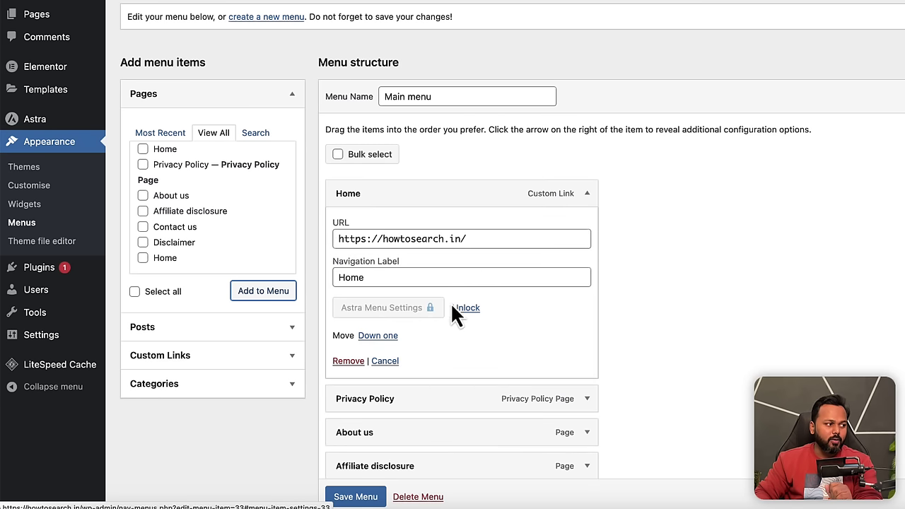
left_click(347, 364)
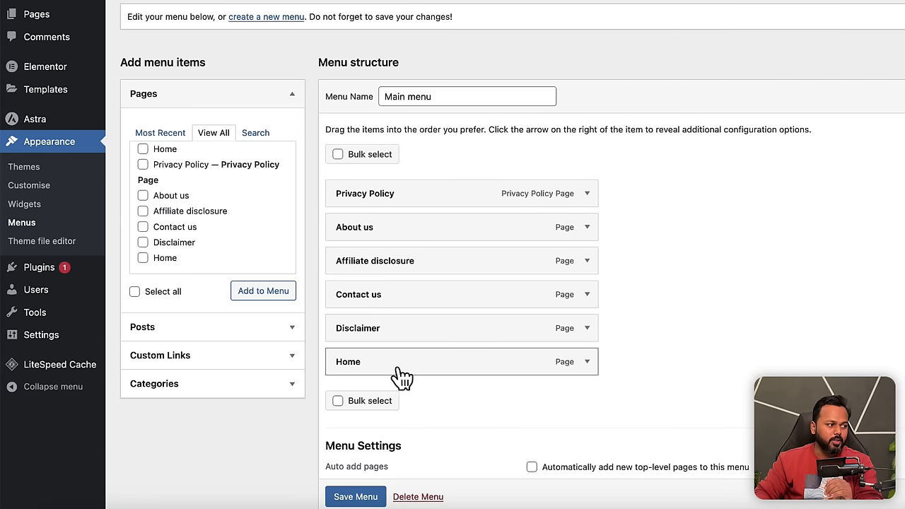
Step: Order the menu as Home, About us, Disclaimer, Privacy Policy, Affiliate disclosure, Contact us, and save it
left_click_drag(398, 366, 394, 200)
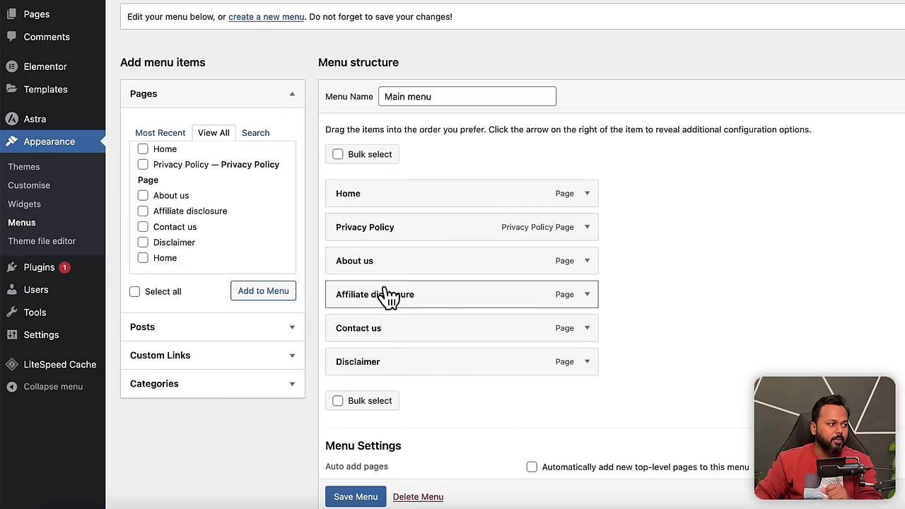
left_click_drag(371, 265, 373, 229)
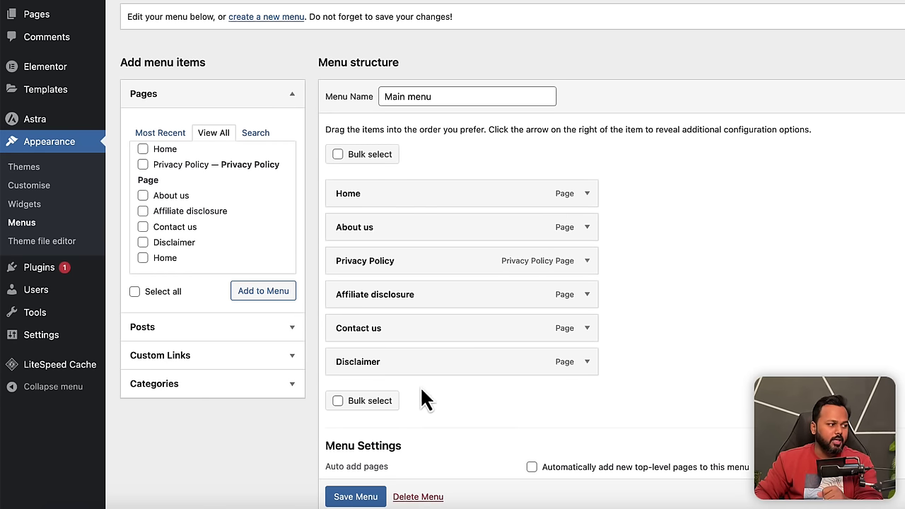
left_click_drag(383, 368, 393, 277)
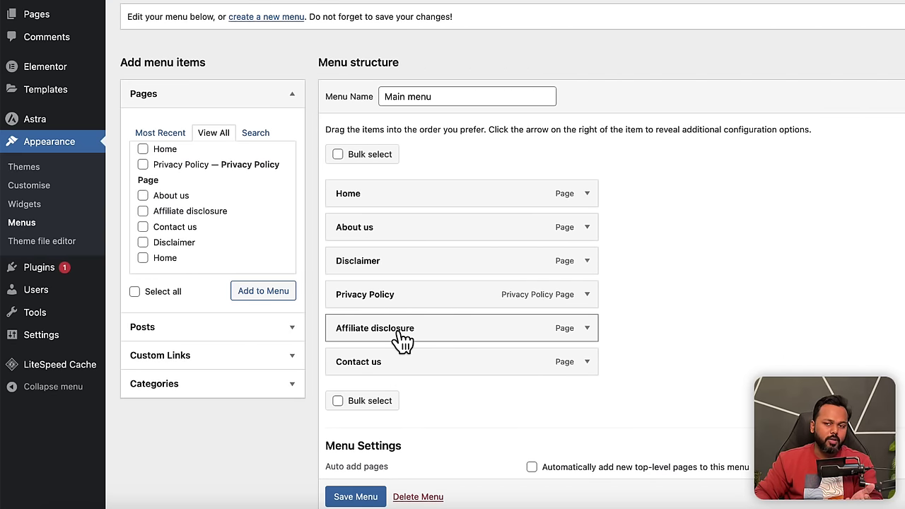
scroll(356, 499, "down", 1)
left_click(356, 496)
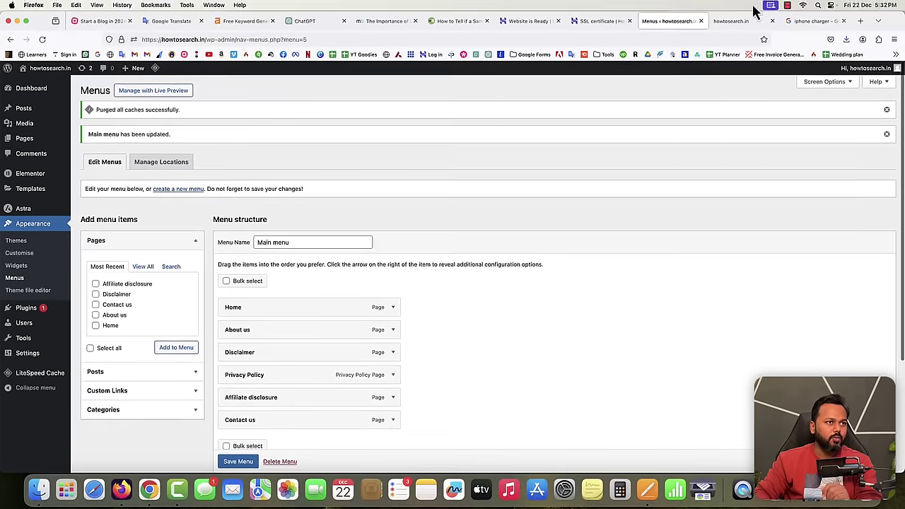
Step: Reload the site's home page to check the header menu order, and return to menu management
left_click(732, 22)
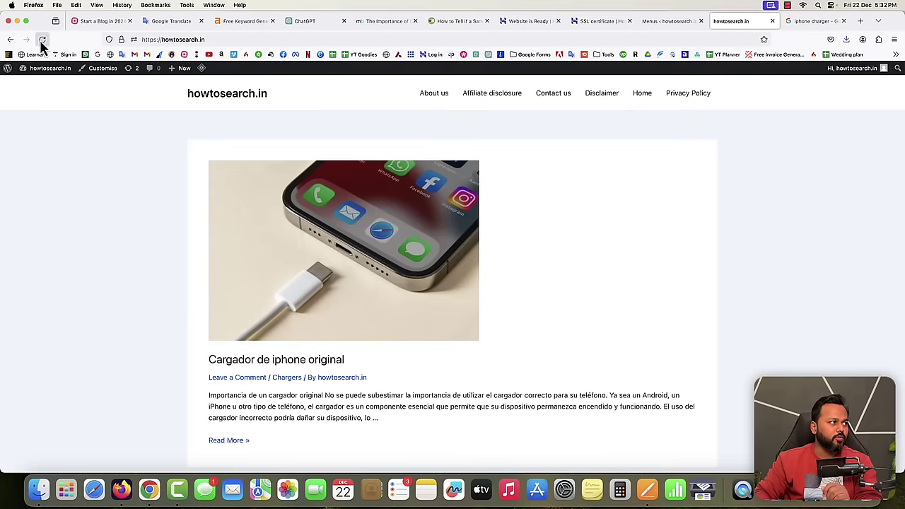
left_click(41, 43)
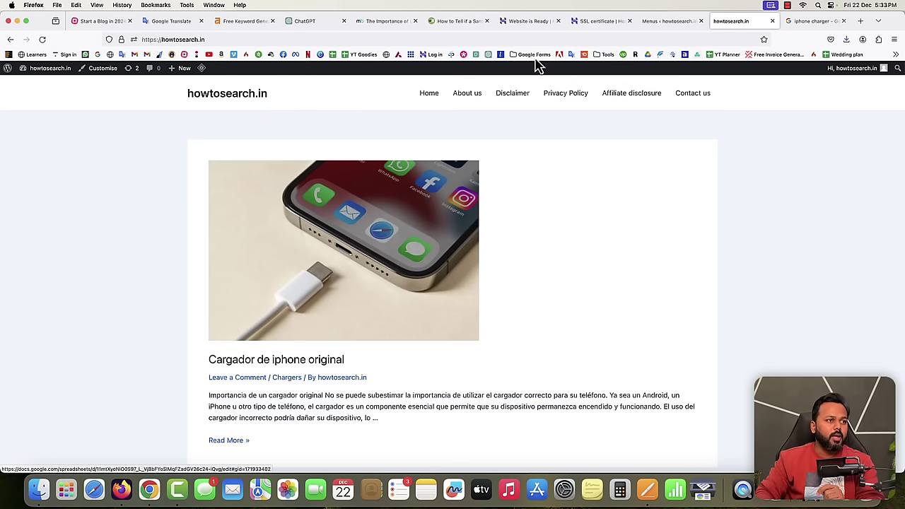
left_click(670, 22)
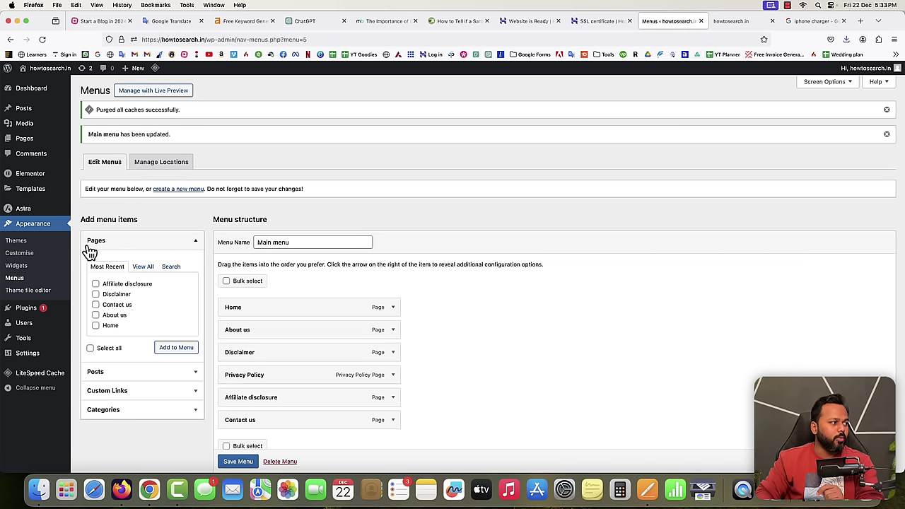
Step: Open the theme customiser and go to the header builder's Site Title & Logo settings
left_click(21, 254)
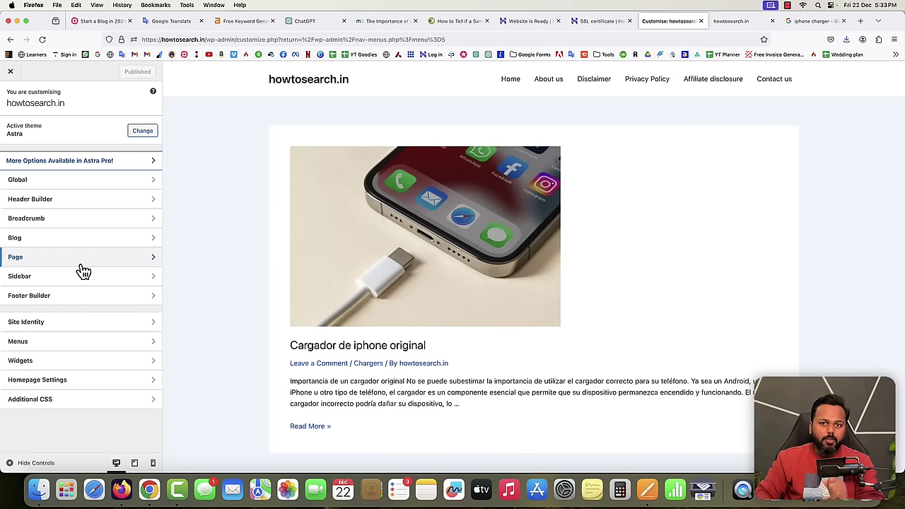
left_click(717, 24)
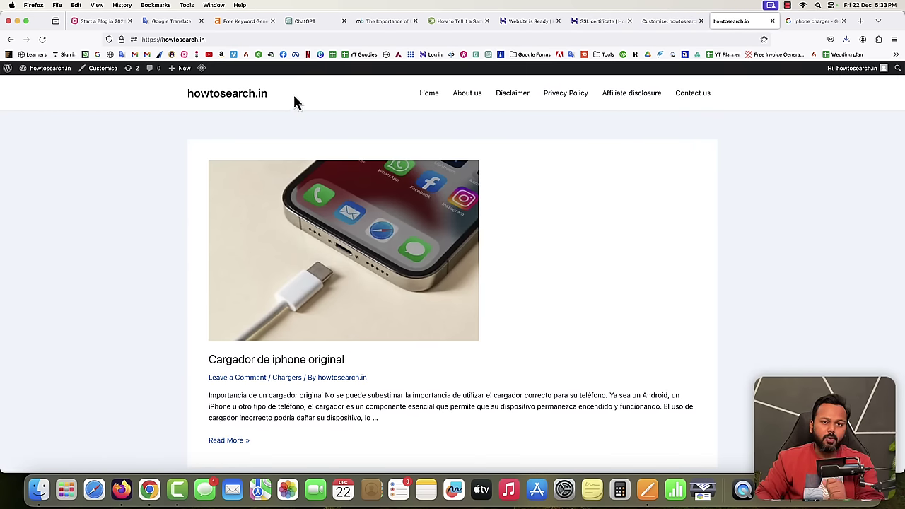
left_click(689, 22)
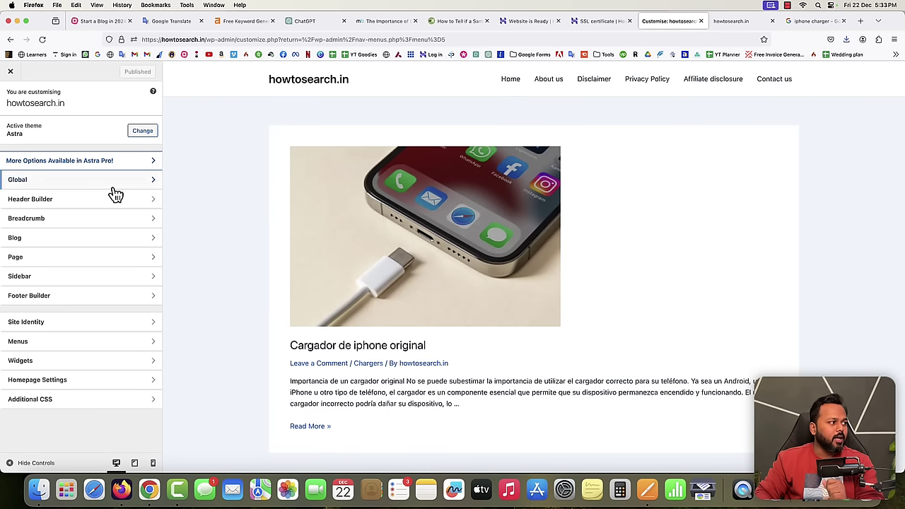
left_click(43, 203)
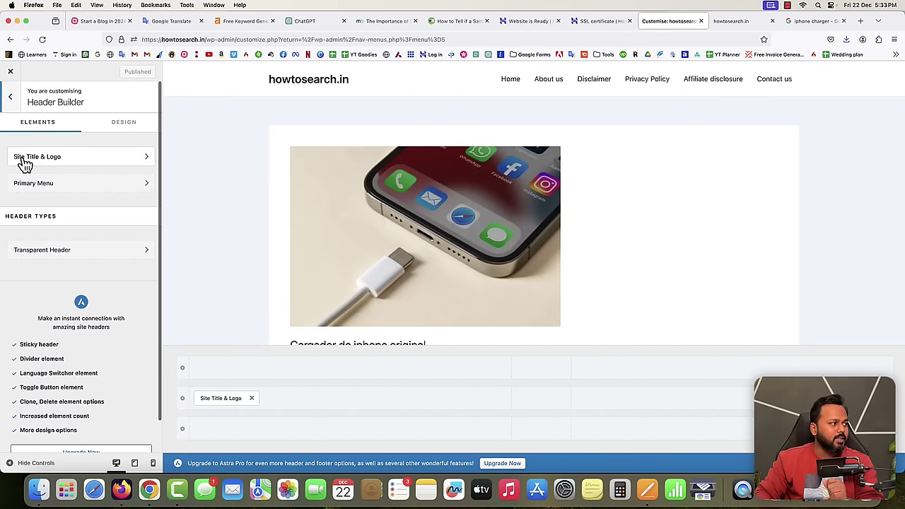
left_click(70, 163)
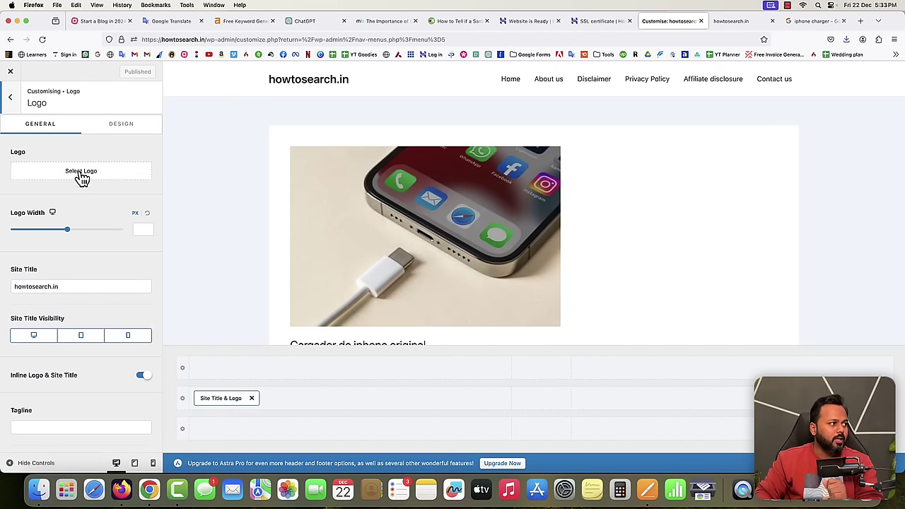
Step: Upload the image "How To.png" from the Desktop and set it as the site logo
left_click(82, 175)
left_click(34, 106)
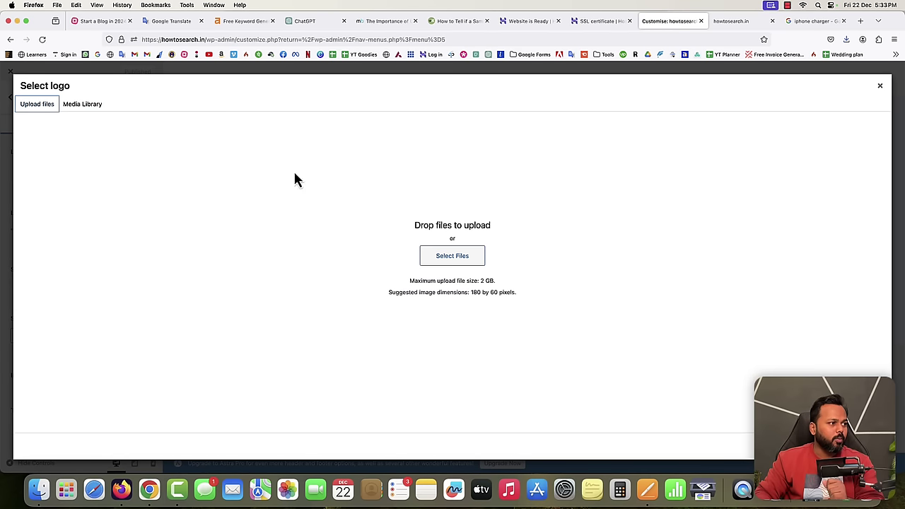
left_click(443, 257)
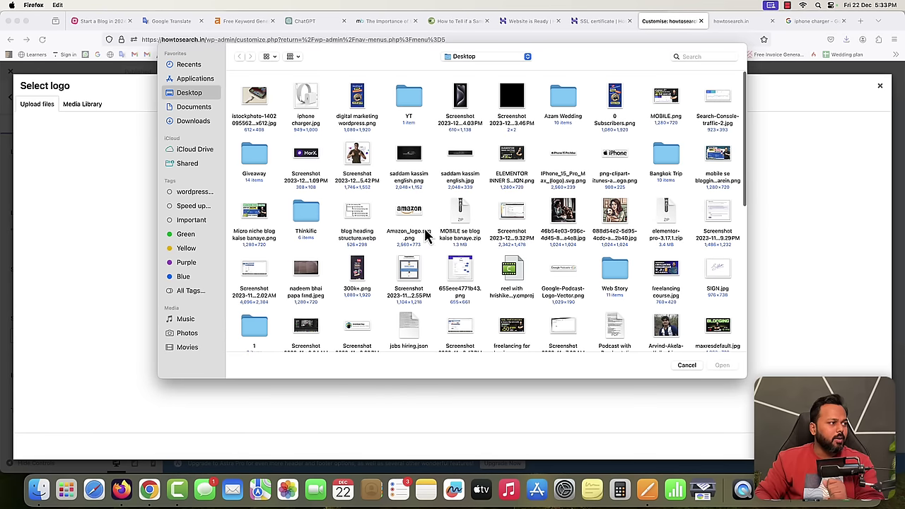
left_click(191, 122)
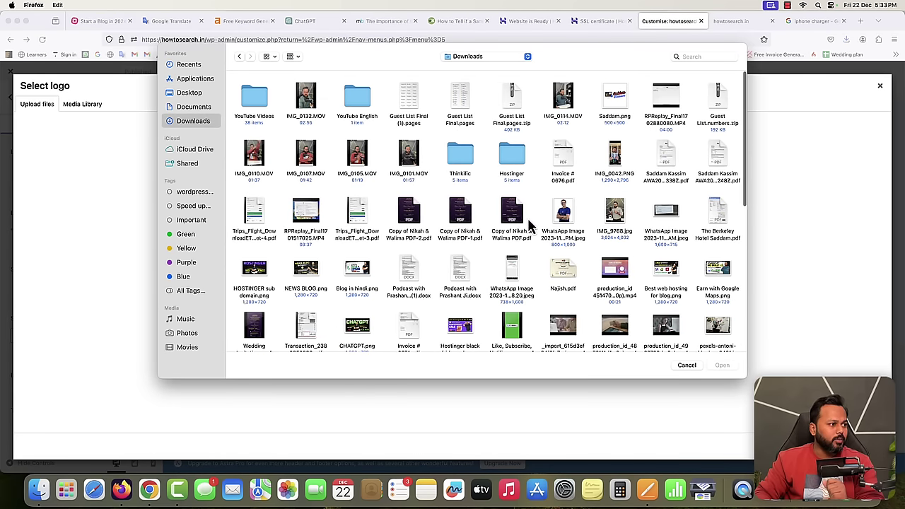
scroll(531, 226, "down", 5)
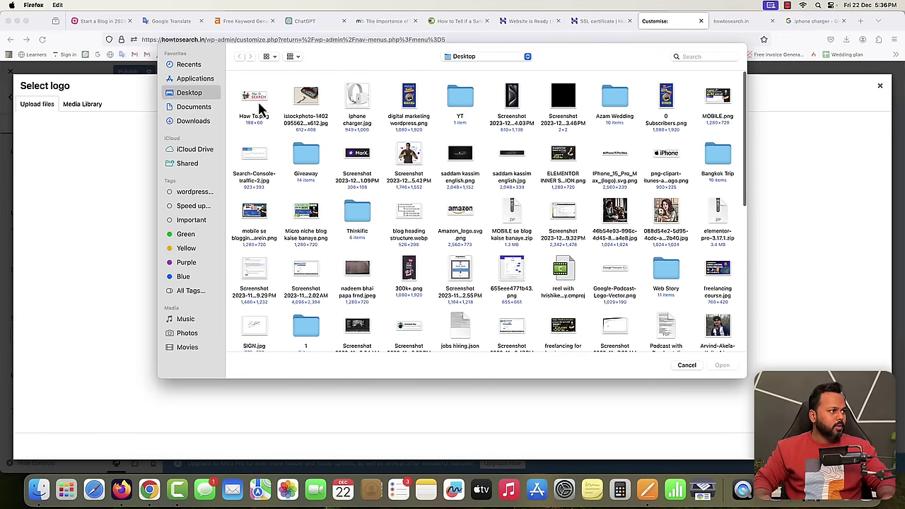
left_click(256, 103)
left_click(721, 366)
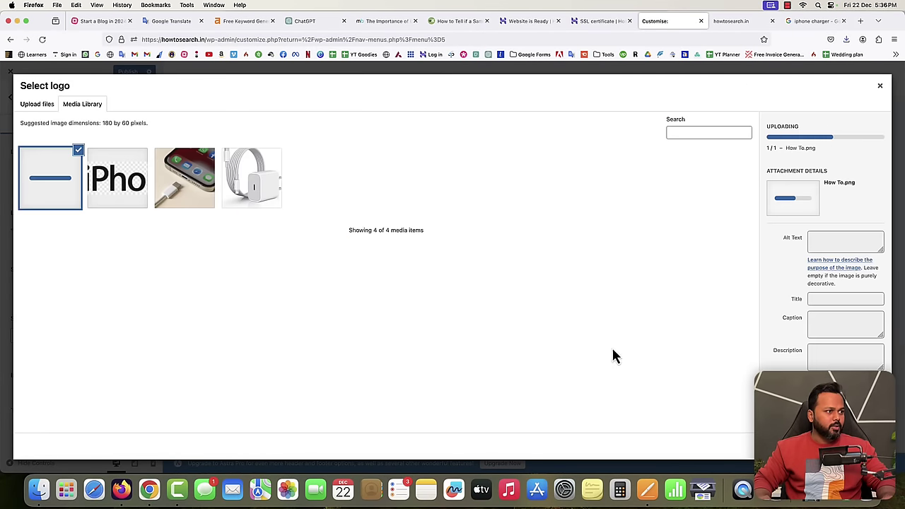
left_click(848, 446)
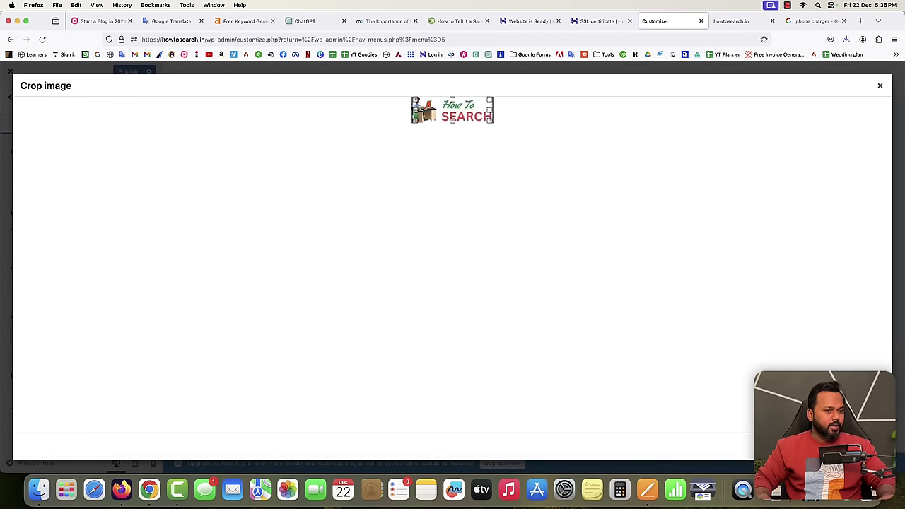
left_click(848, 446)
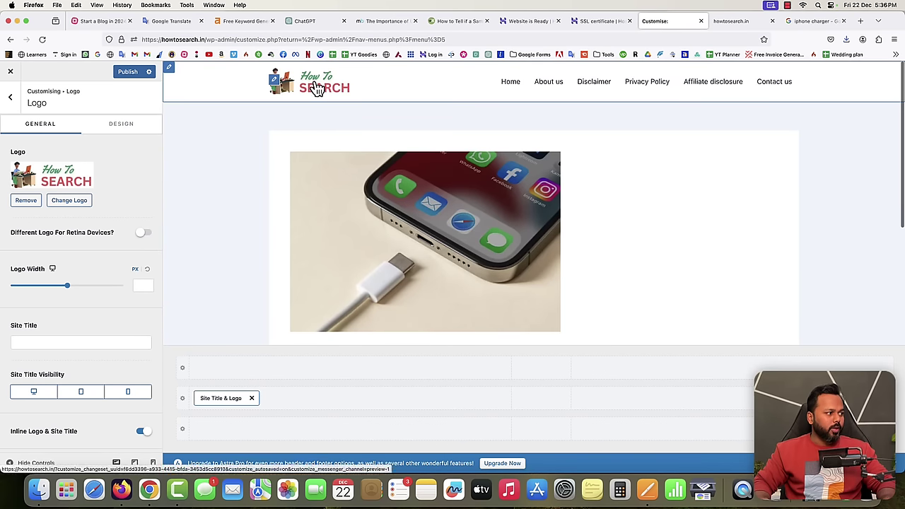
Step: Try the site titles "shdfoawe0" and "howtosearch.in" beside the logo, and clear the Site Title again
left_click(33, 340)
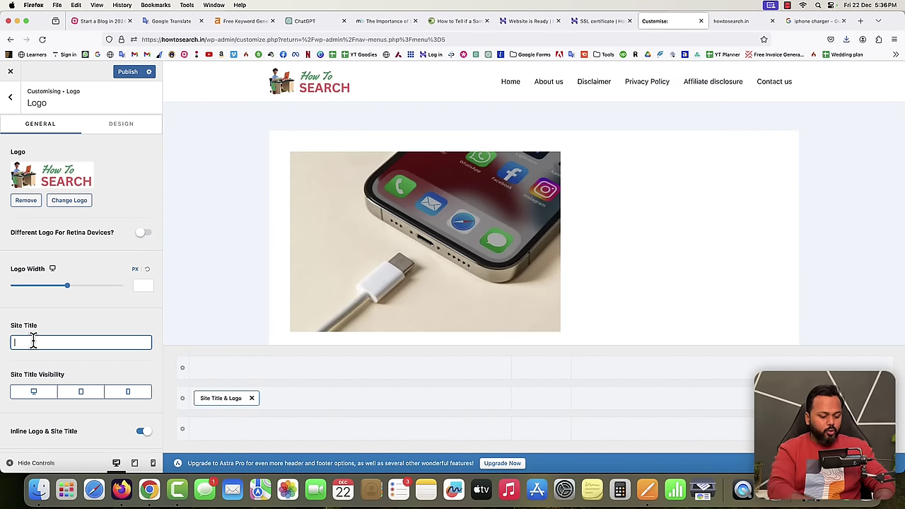
type("shdfoawe0")
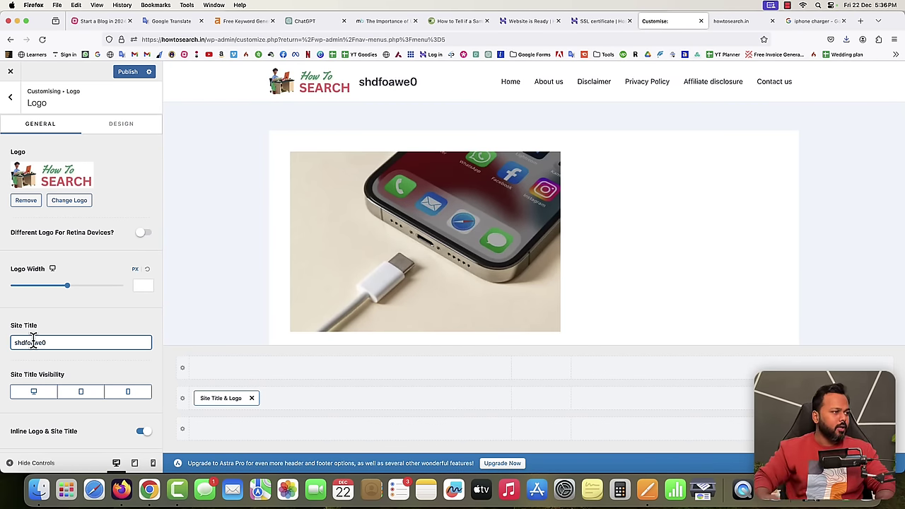
key("super+a")
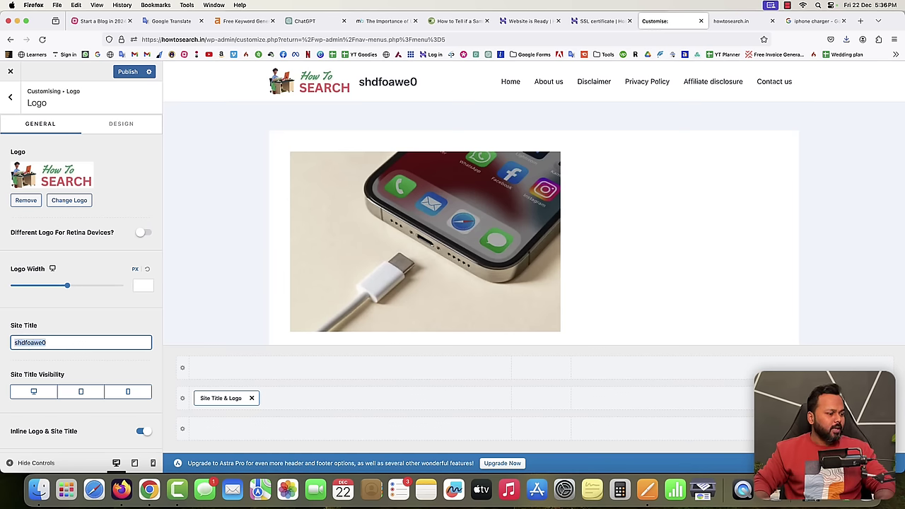
type("howtosearch.in")
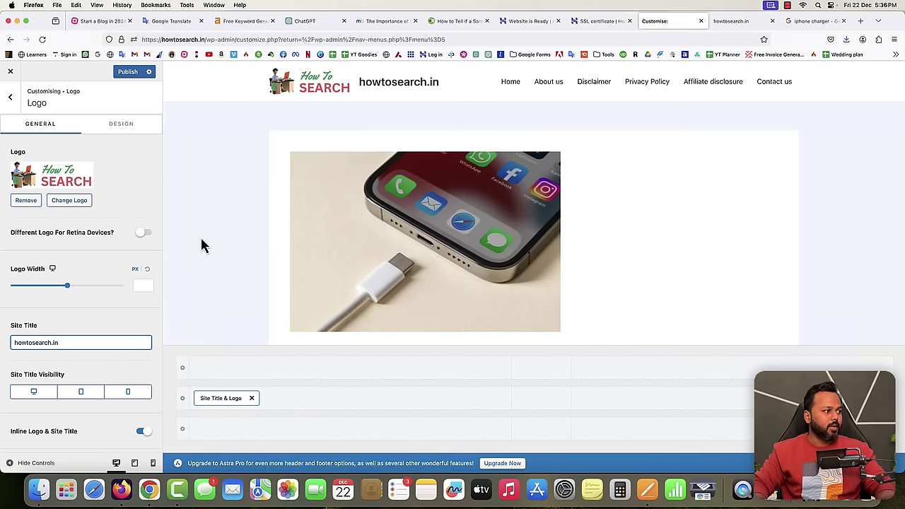
left_click_drag(61, 342, 11, 344)
key("BackSpace")
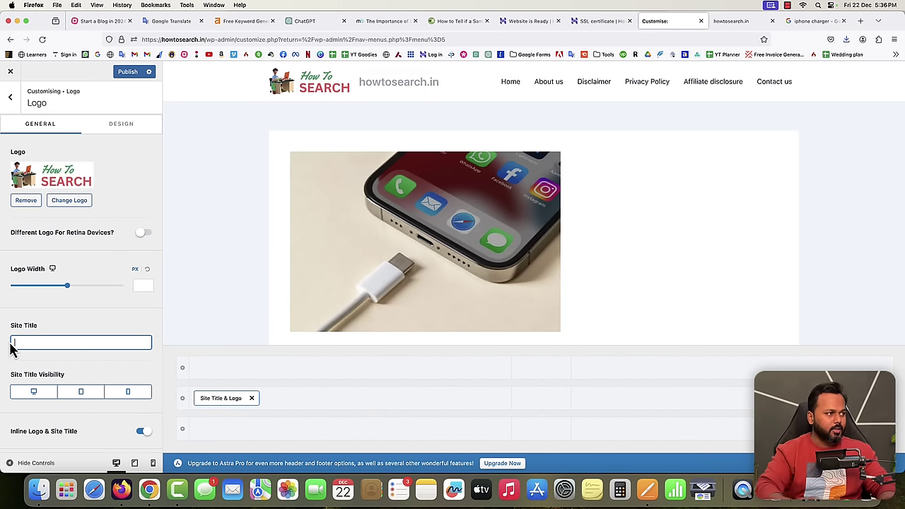
Step: Publish the header changes and reload the site's home page to check the logo
left_click(128, 72)
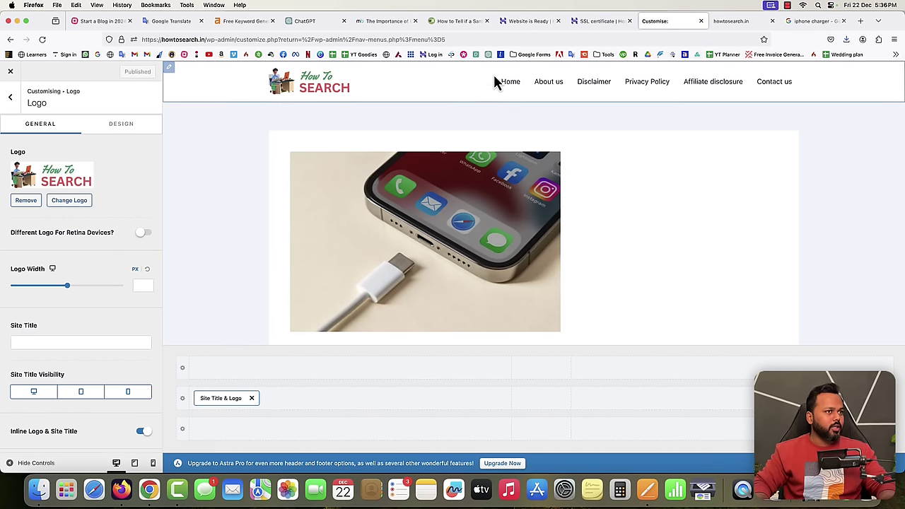
left_click(730, 22)
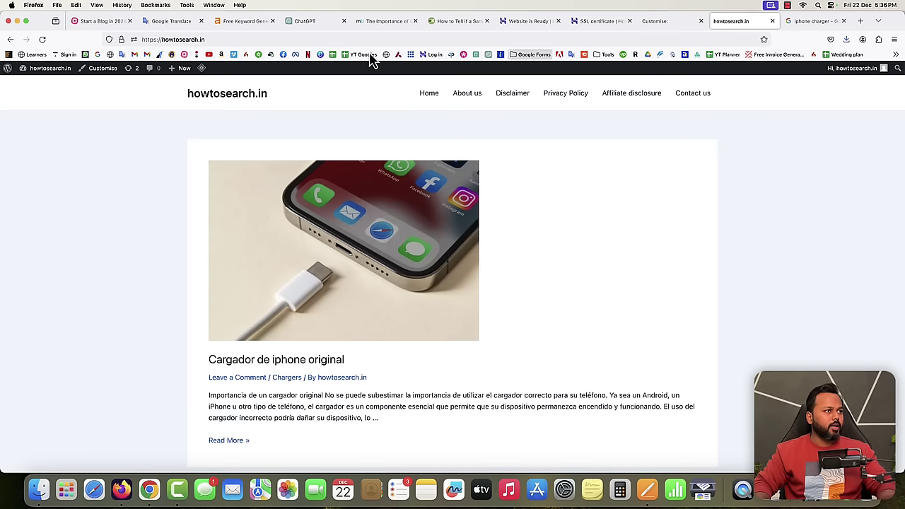
left_click(42, 38)
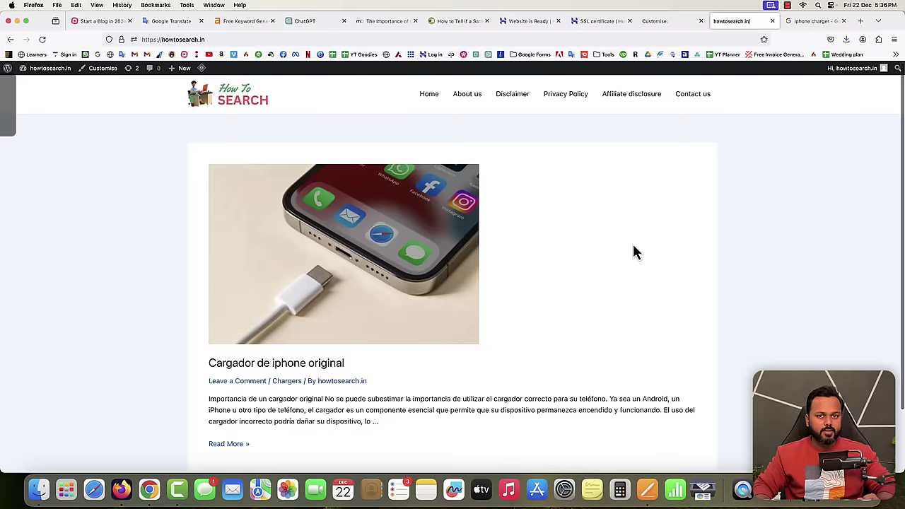
scroll(632, 241, "down", 2)
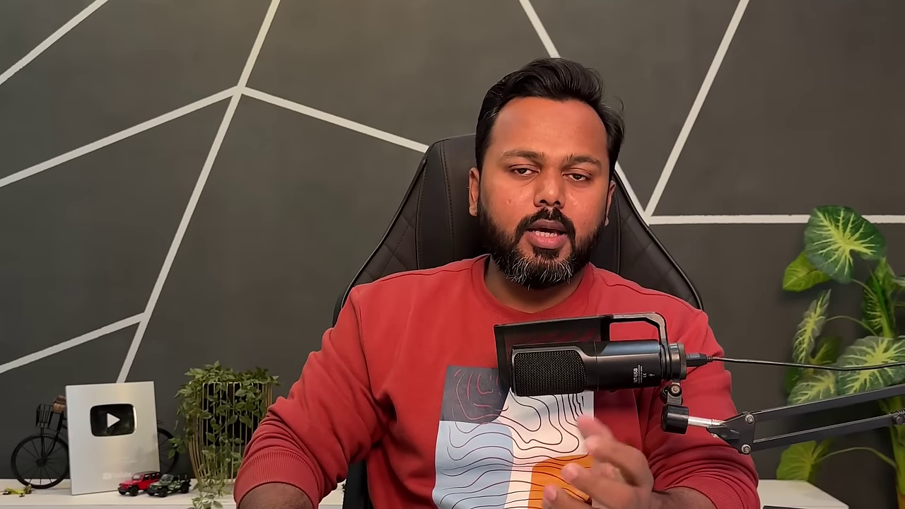